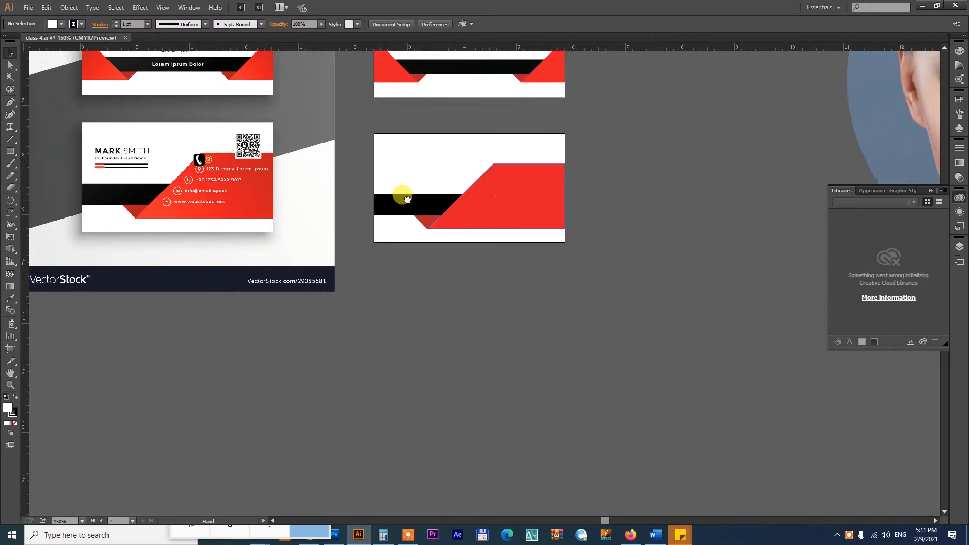
# Step: Remove the black phone symbol from the lower card in the reference image
pyautogui.moveTo(480, 205); pyautogui.dragTo(532, 347)
pyautogui.press('z')
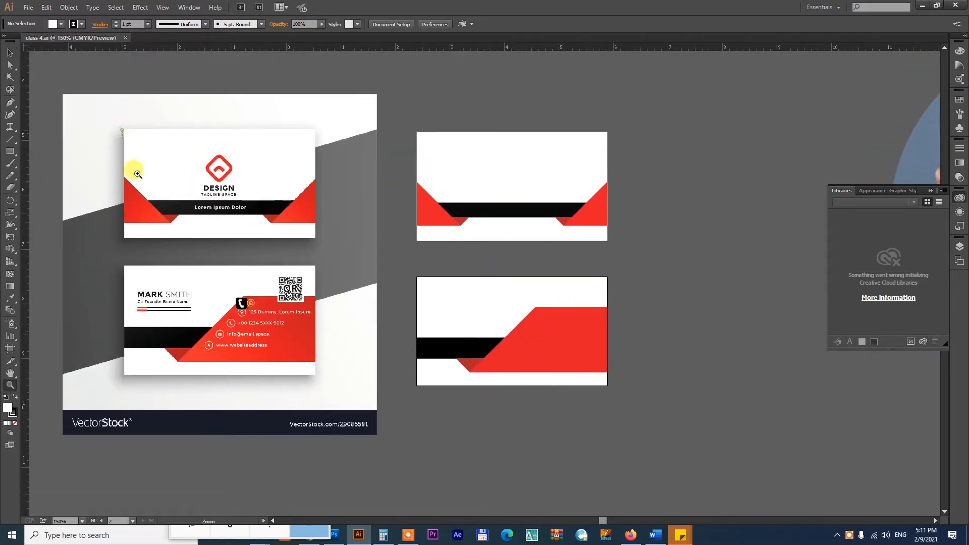
pyautogui.moveTo(123, 131); pyautogui.dragTo(611, 417)
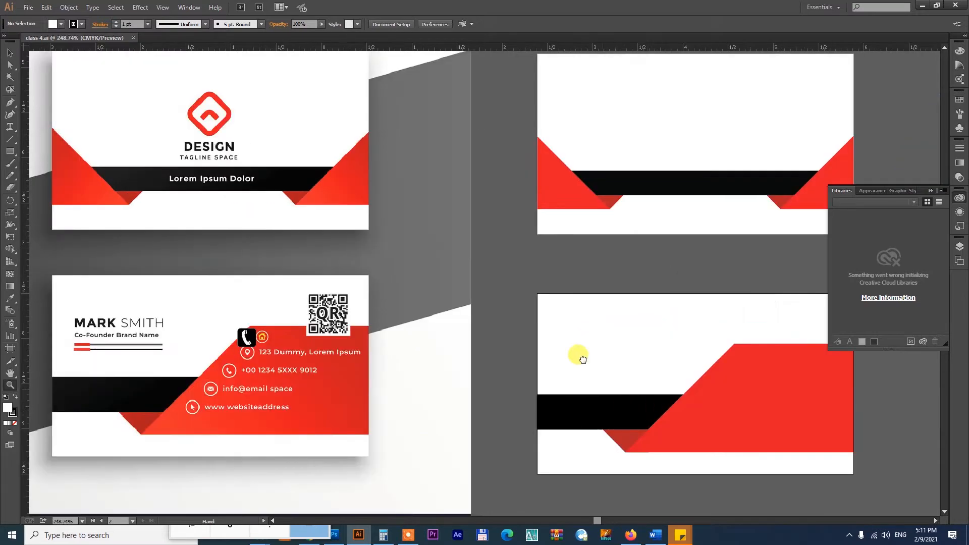
pyautogui.moveTo(578, 357); pyautogui.dragTo(613, 156)
pyautogui.press('v')
pyautogui.click(320, 210)
pyautogui.moveTo(348, 274); pyautogui.dragTo(633, 404)
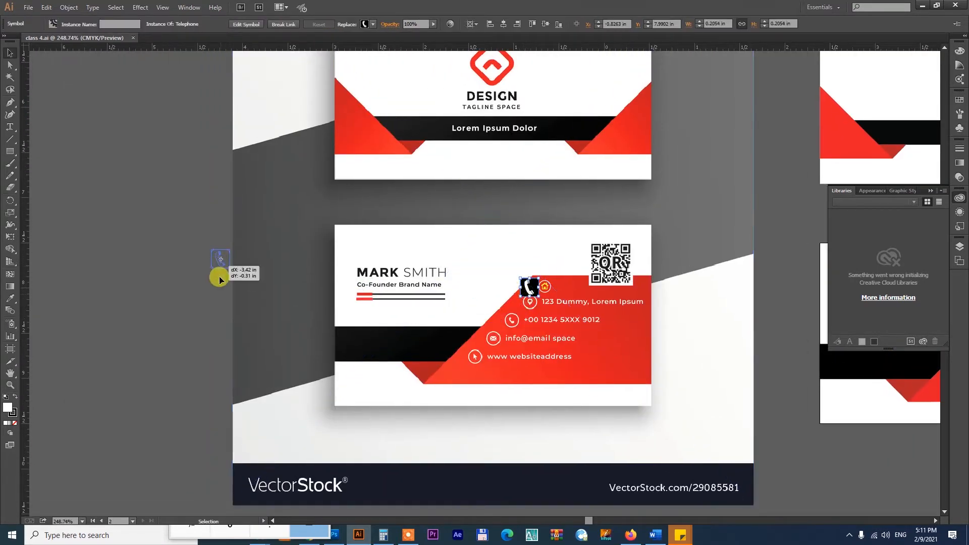
pyautogui.click(222, 270)
# Step: Draw a white rectangle about 3.49 by 1.98 in covering the lower card in the reference image
pyautogui.press('m')
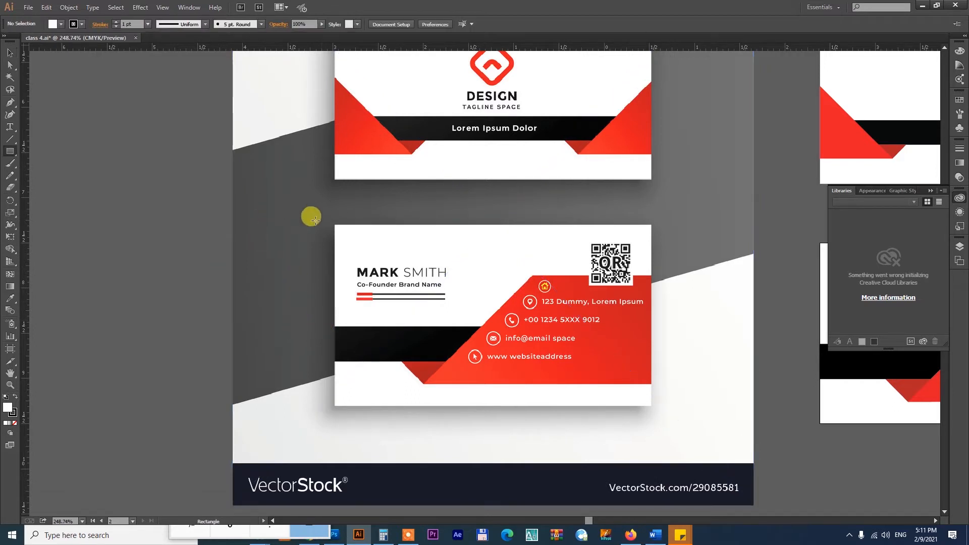
pyautogui.press('v')
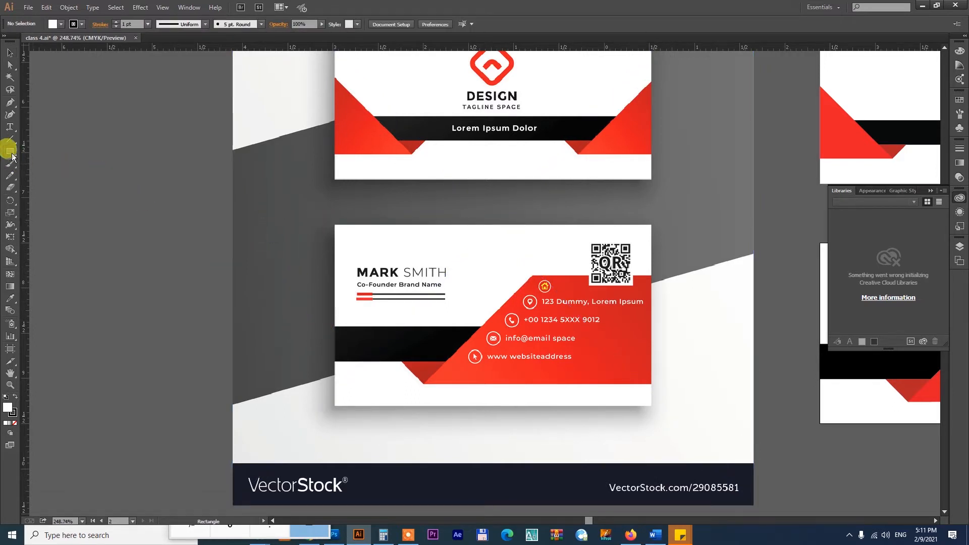
pyautogui.moveTo(13, 156); pyautogui.dragTo(49, 154)
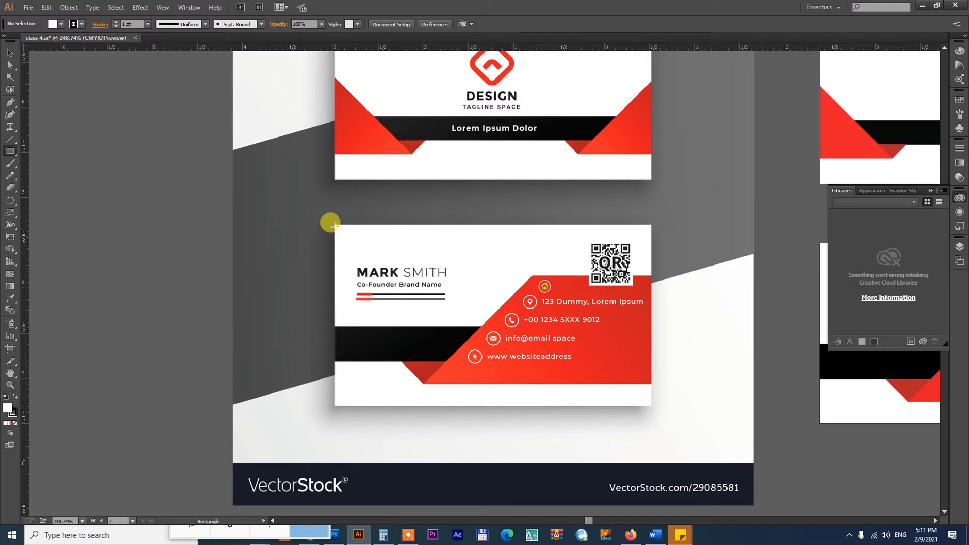
pyautogui.moveTo(335, 225); pyautogui.dragTo(652, 403)
pyautogui.press('v')
pyautogui.moveTo(132, 239); pyautogui.dragTo(525, 352)
pyautogui.click(215, 234)
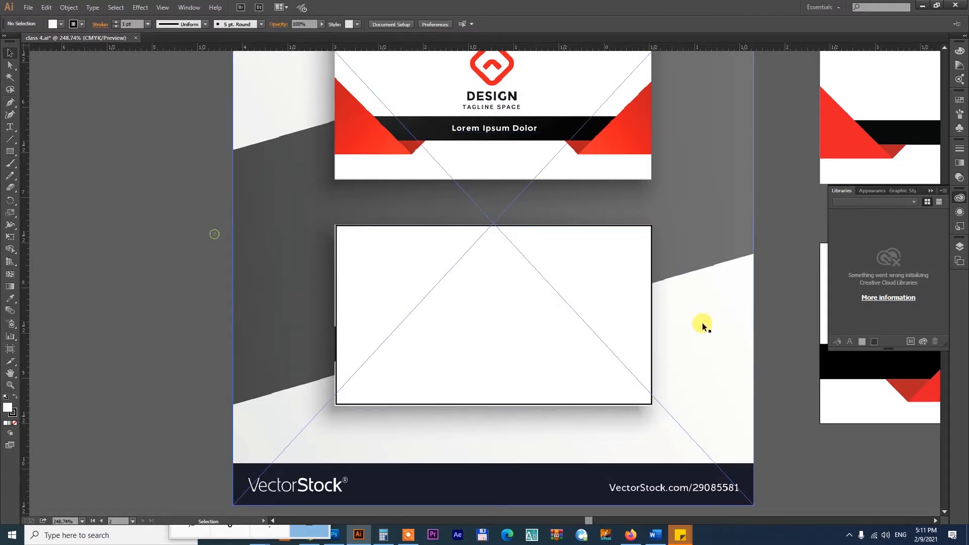
pyautogui.click(681, 300)
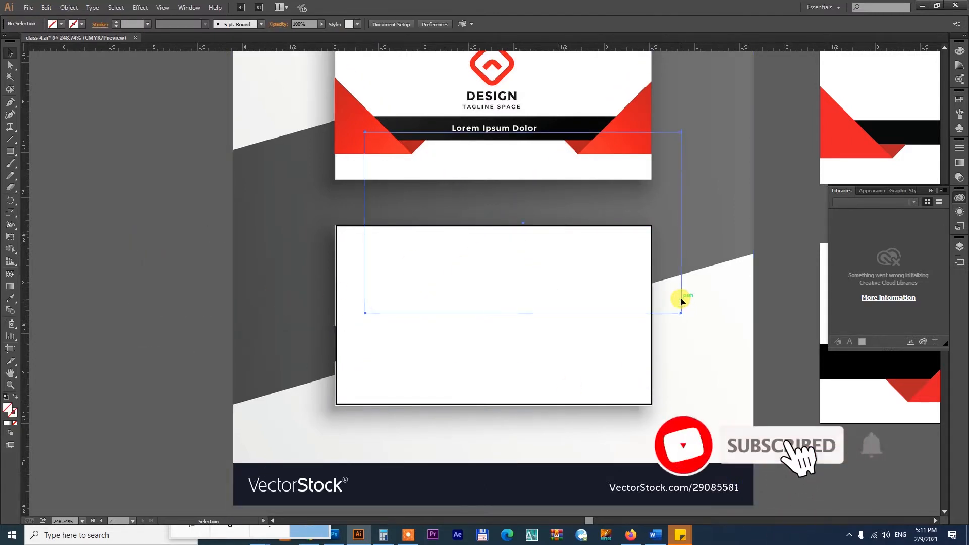
pyautogui.click(225, 291)
pyautogui.moveTo(156, 256); pyautogui.dragTo(523, 352)
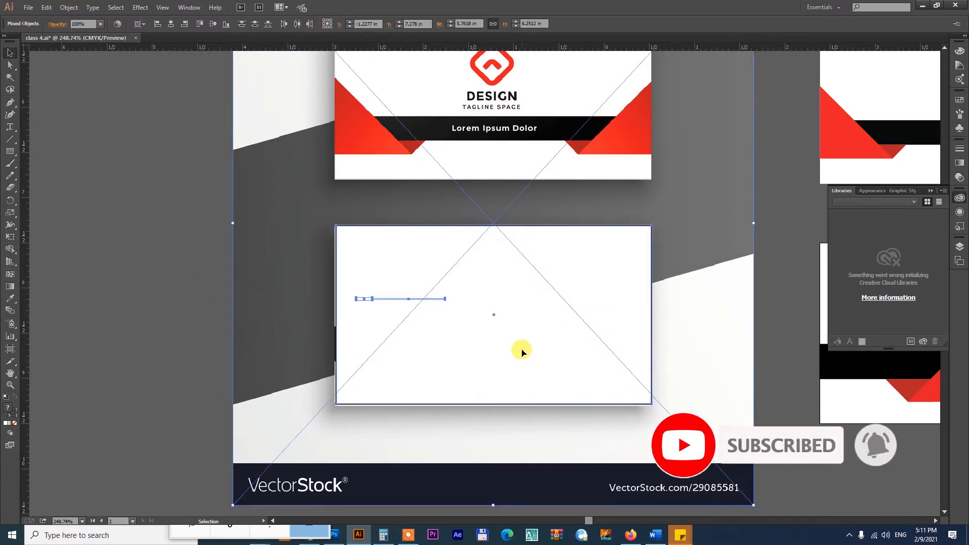
pyautogui.click(153, 264)
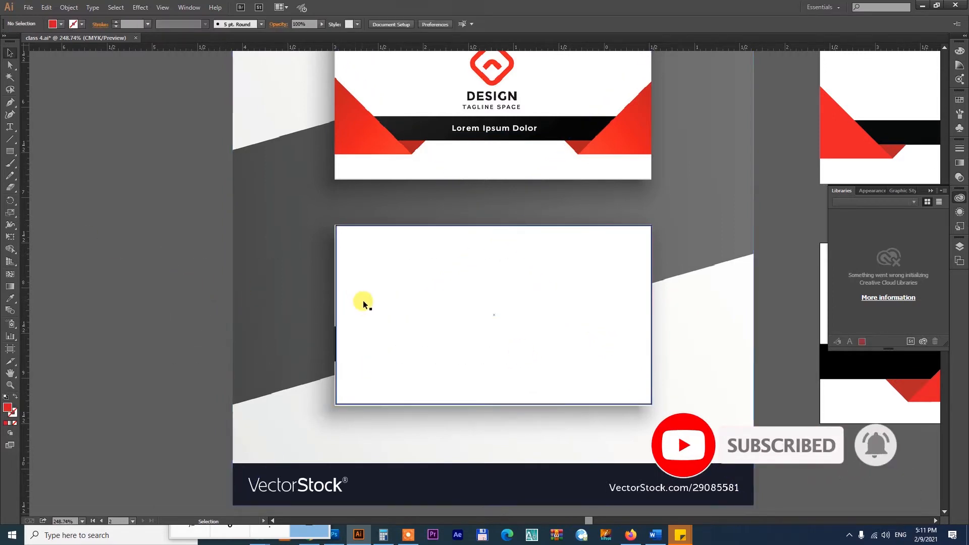
pyautogui.click(707, 414)
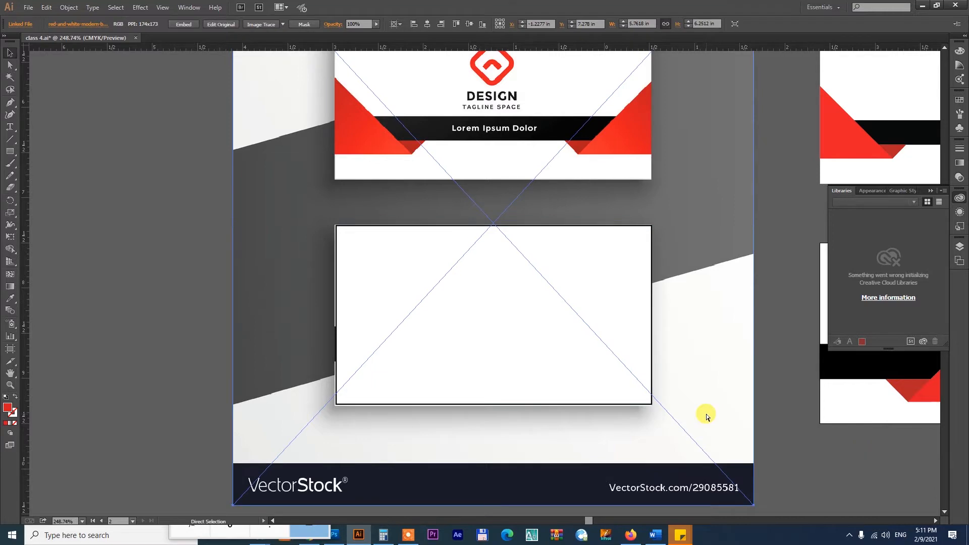
# Step: Delete the circular portrait photo beside the business card designs
pyautogui.hotkey('ctrl', '-')
pyautogui.hotkey('ctrl', '-')
pyautogui.hotkey('ctrl', '-')
pyautogui.hscroll(5, 341, 383)
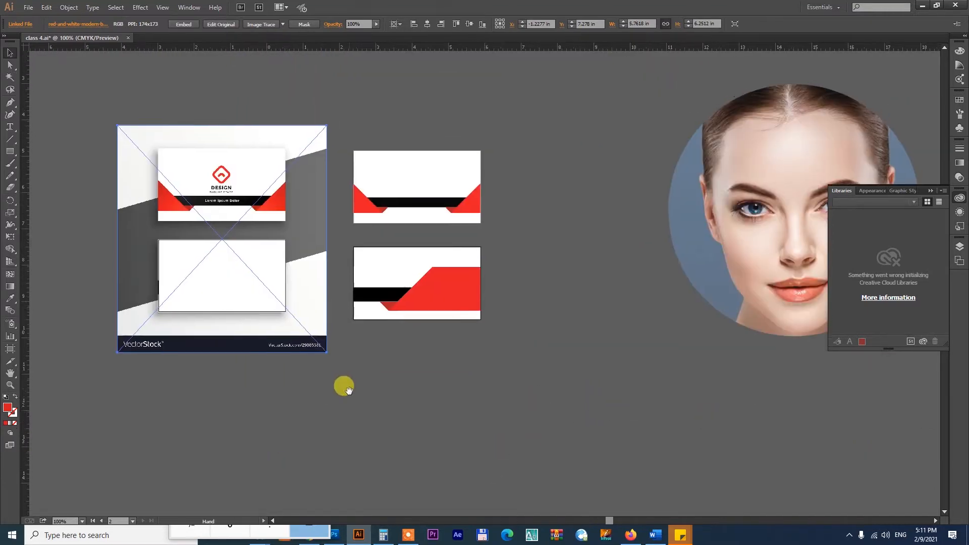
pyautogui.click(776, 225)
pyautogui.press('Delete')
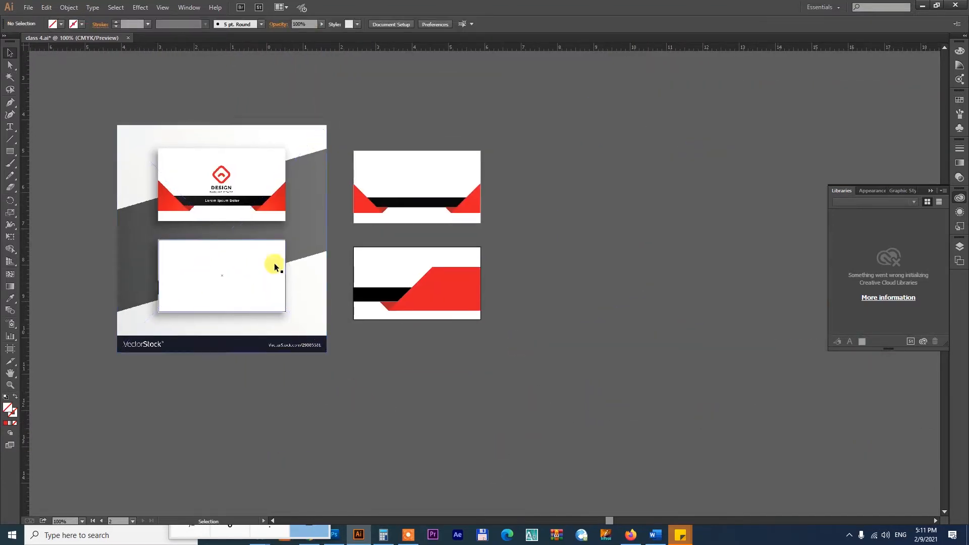
# Step: Move the reference image with its covering rectangle to the right of the card designs and delete the leftover line and icon
pyautogui.click(275, 262)
pyautogui.moveTo(267, 276); pyautogui.dragTo(727, 272)
pyautogui.click(145, 221)
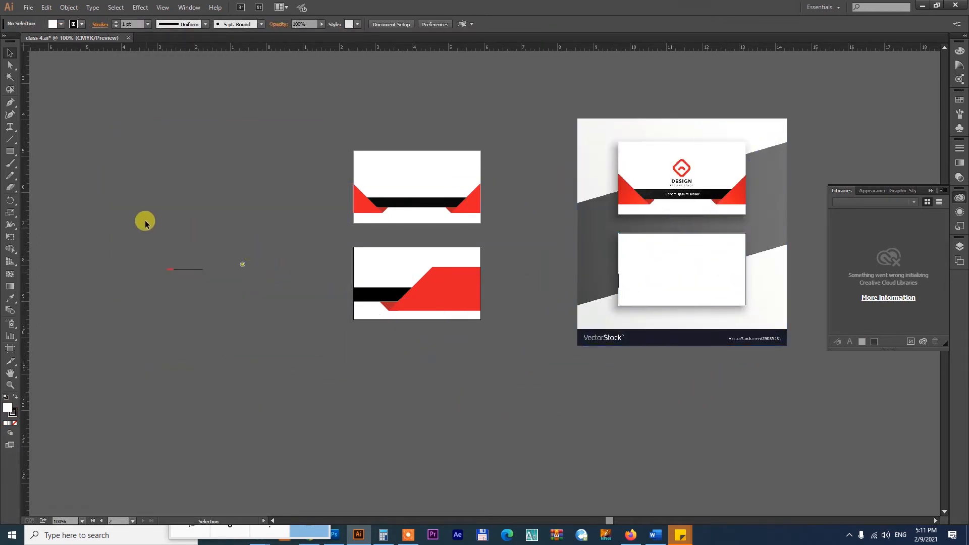
pyautogui.moveTo(265, 302); pyautogui.dragTo(267, 303)
pyautogui.press('Delete')
pyautogui.press('space')
pyautogui.moveTo(657, 304); pyautogui.dragTo(593, 316)
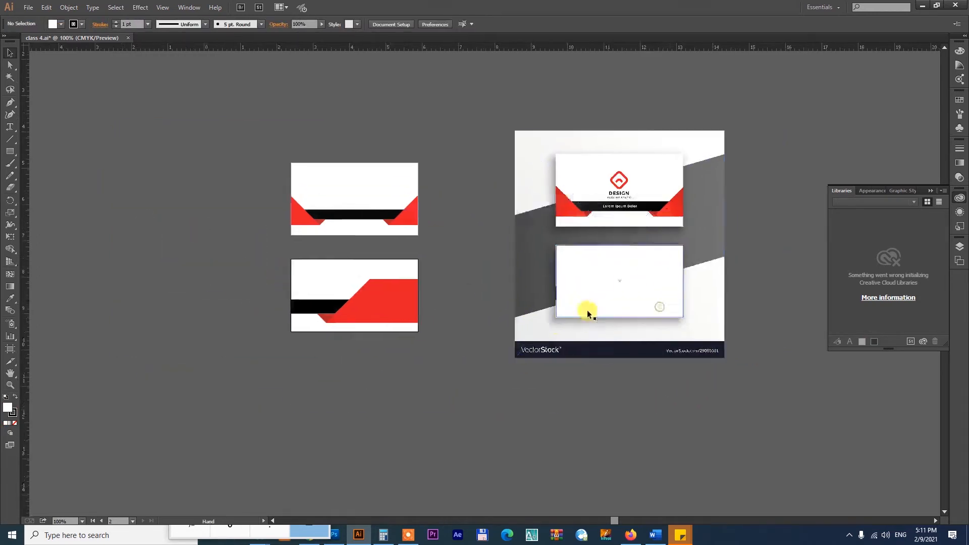
pyautogui.hotkey('ctrl', 'space')
pyautogui.moveTo(500, 215); pyautogui.dragTo(813, 405)
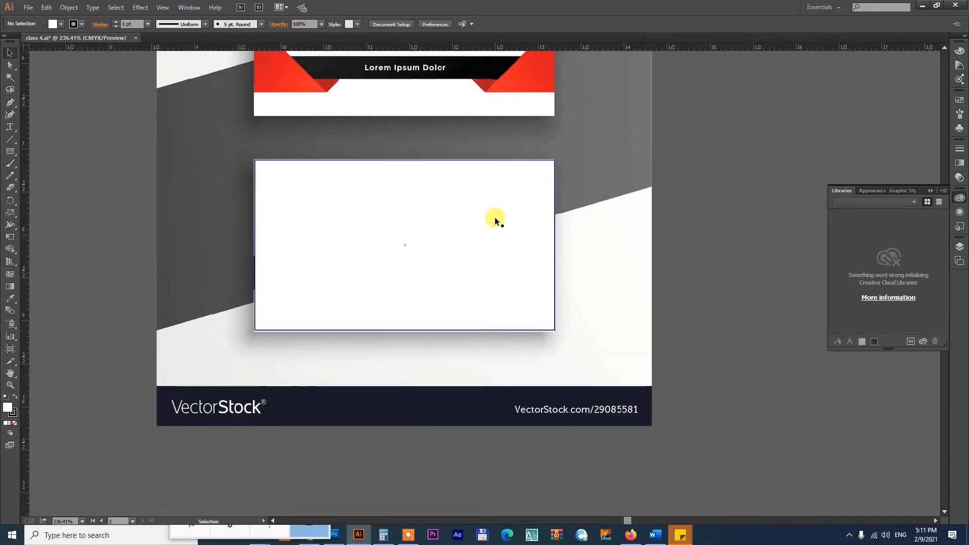
pyautogui.click(495, 221)
pyautogui.moveTo(502, 268); pyautogui.dragTo(299, 206)
pyautogui.hotkey('ctrl', 'z')
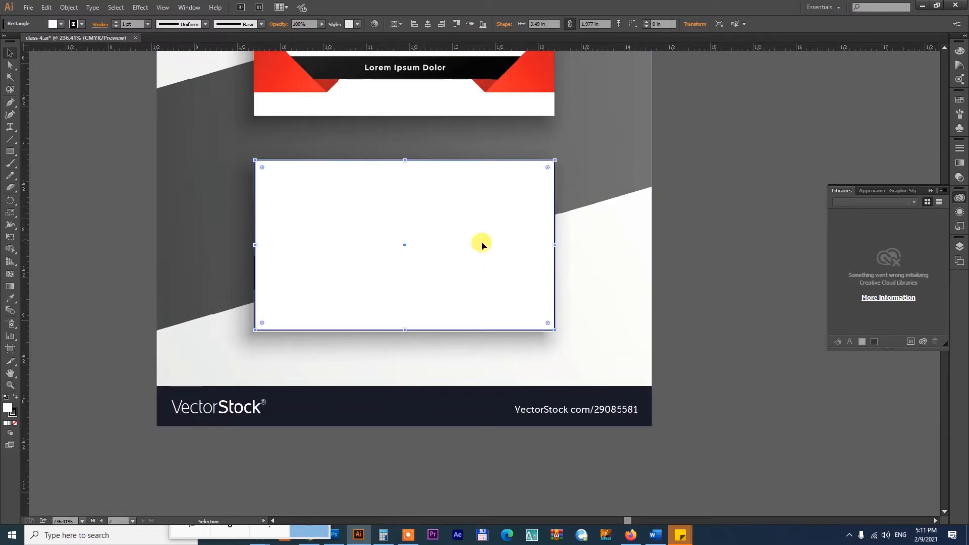
# Step: Clip the reference image to the white rectangle with a clipping mask and reposition the cropped lower card on the empty canvas
pyautogui.moveTo(736, 164); pyautogui.dragTo(461, 275)
pyautogui.rightClick(498, 213)
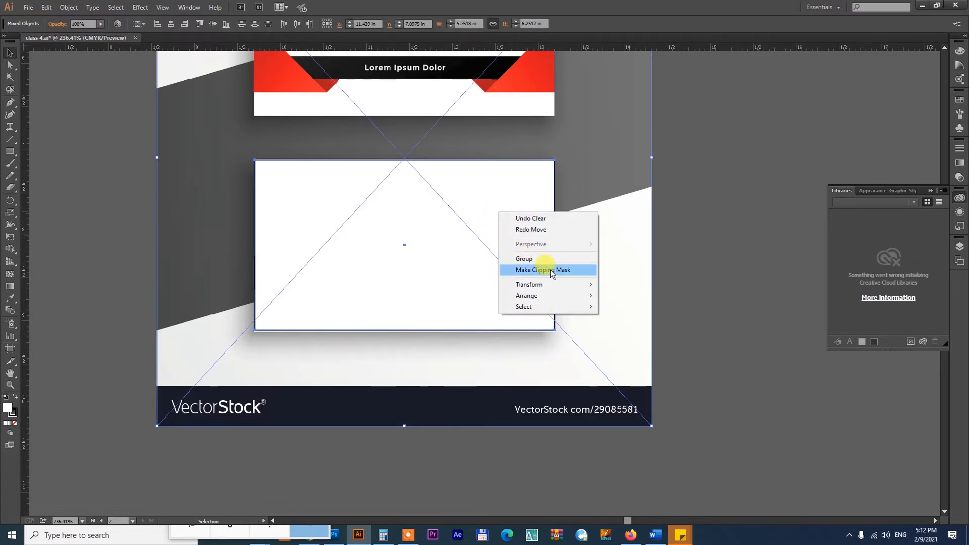
pyautogui.click(418, 231)
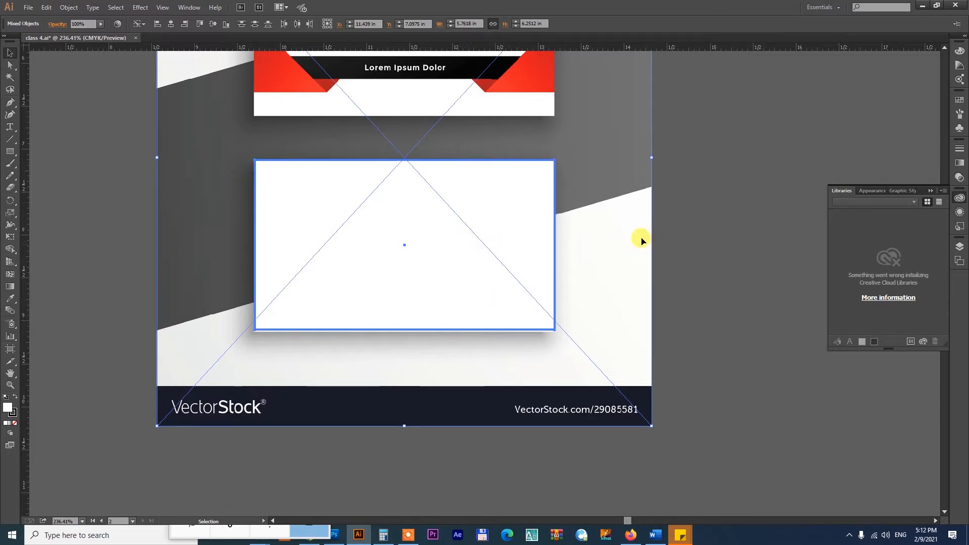
pyautogui.moveTo(690, 207); pyautogui.dragTo(471, 210)
pyautogui.rightClick(471, 211)
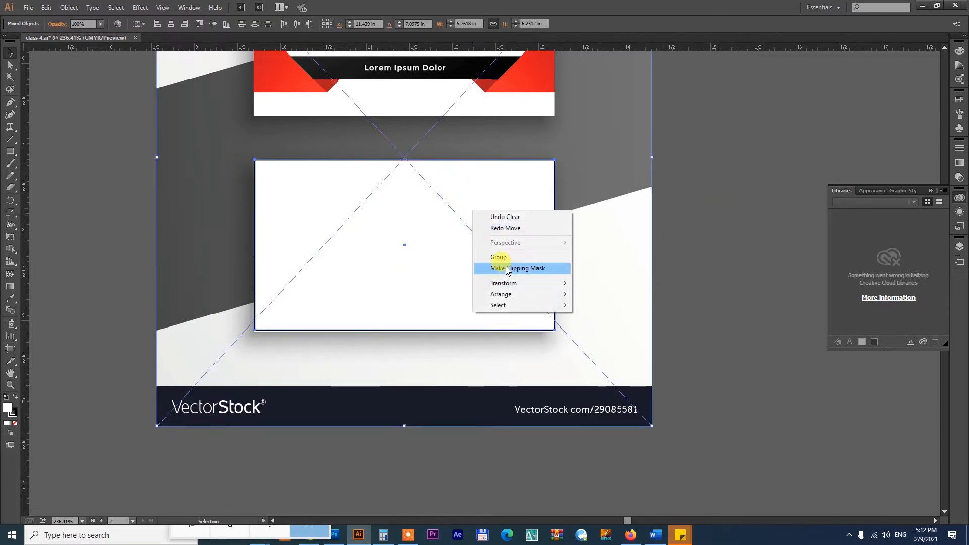
pyautogui.click(508, 268)
pyautogui.moveTo(500, 281); pyautogui.dragTo(499, 335)
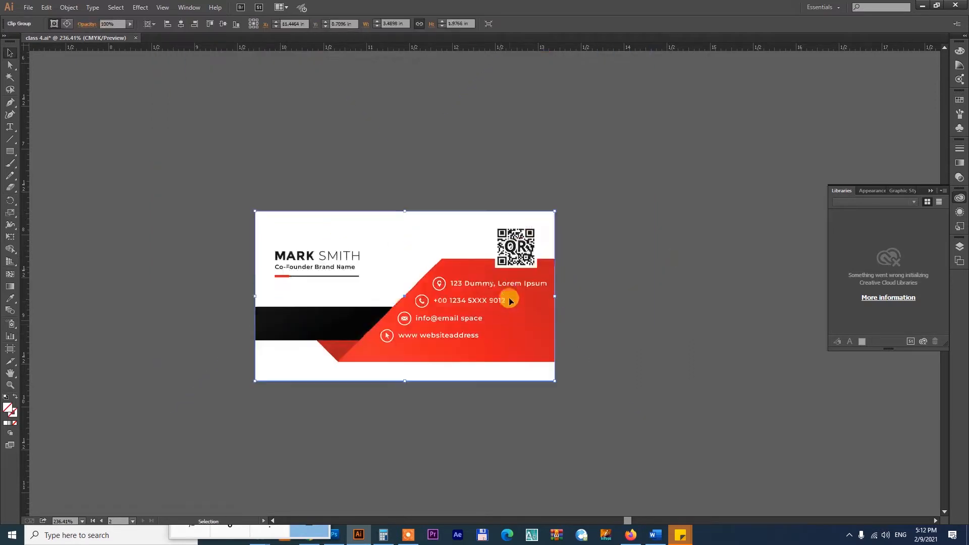
pyautogui.moveTo(510, 301); pyautogui.dragTo(534, 244)
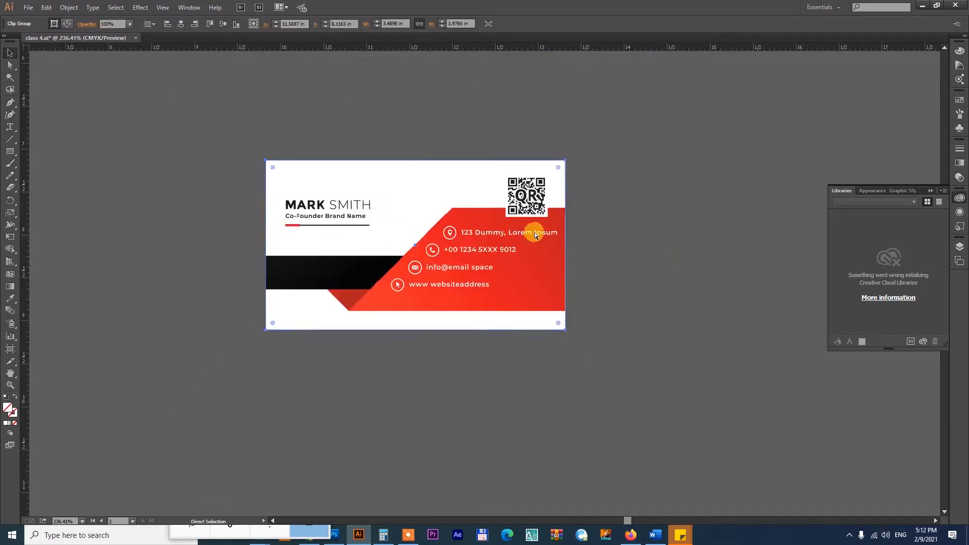
pyautogui.hotkey('ctrl', 'shift', 'a')
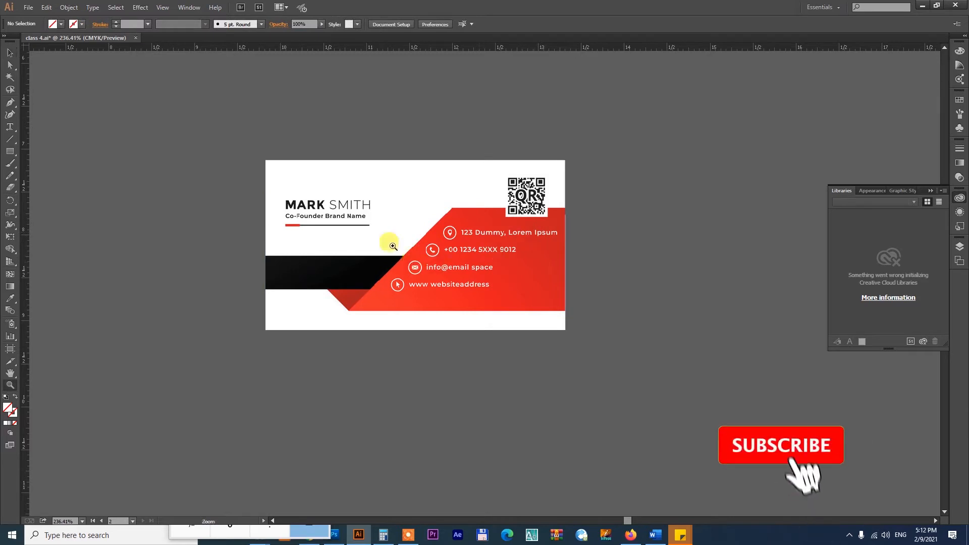
# Step: Start a right-to-left point text over the red contact area of the cropped card with the number ١٢٣
pyautogui.press('z')
pyautogui.moveTo(359, 204); pyautogui.dragTo(672, 322)
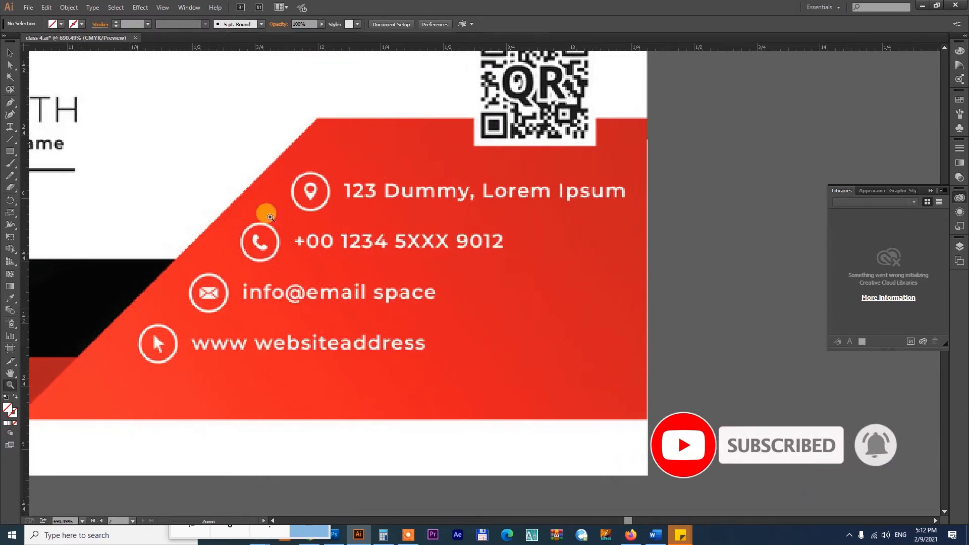
pyautogui.moveTo(107, 99); pyautogui.dragTo(701, 430)
pyautogui.press('v')
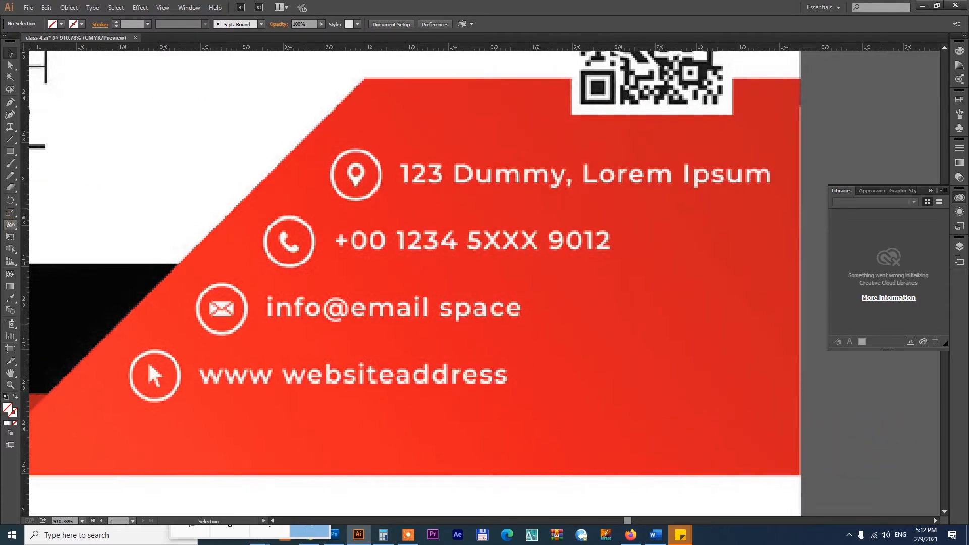
pyautogui.click(10, 128)
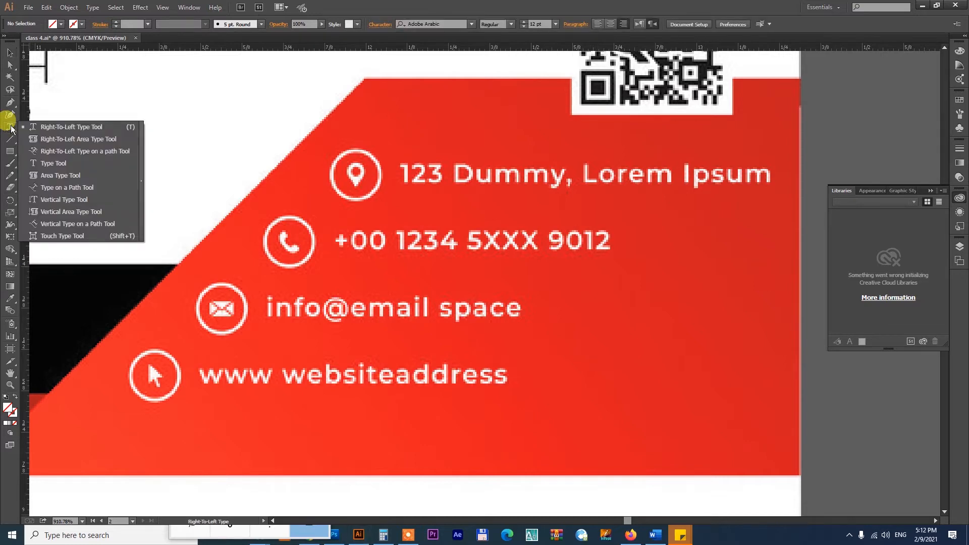
pyautogui.click(81, 129)
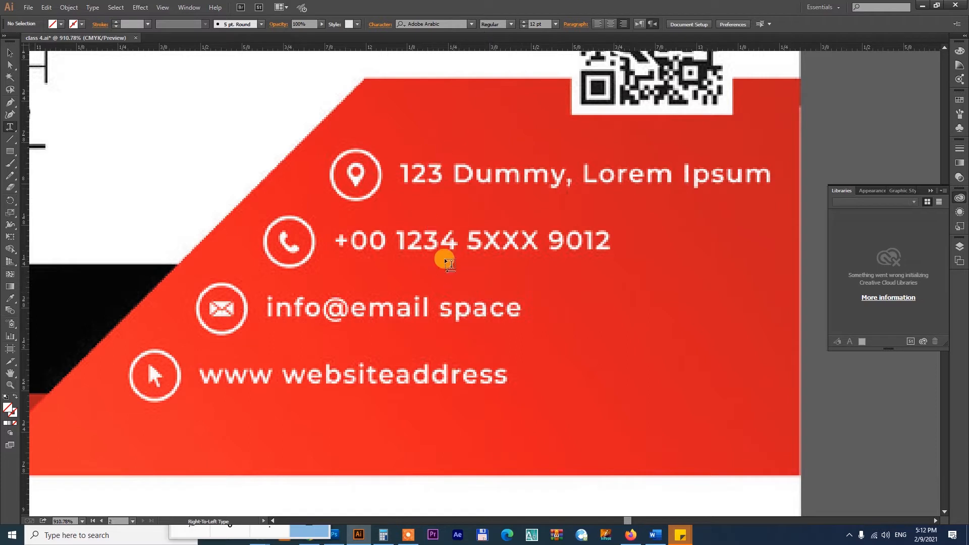
pyautogui.click(431, 280)
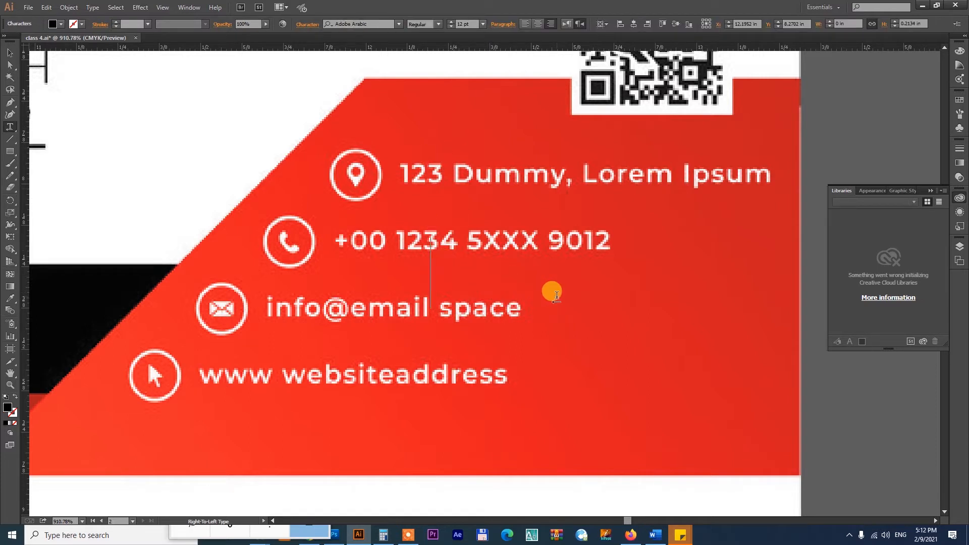
pyautogui.write('٢١٣')
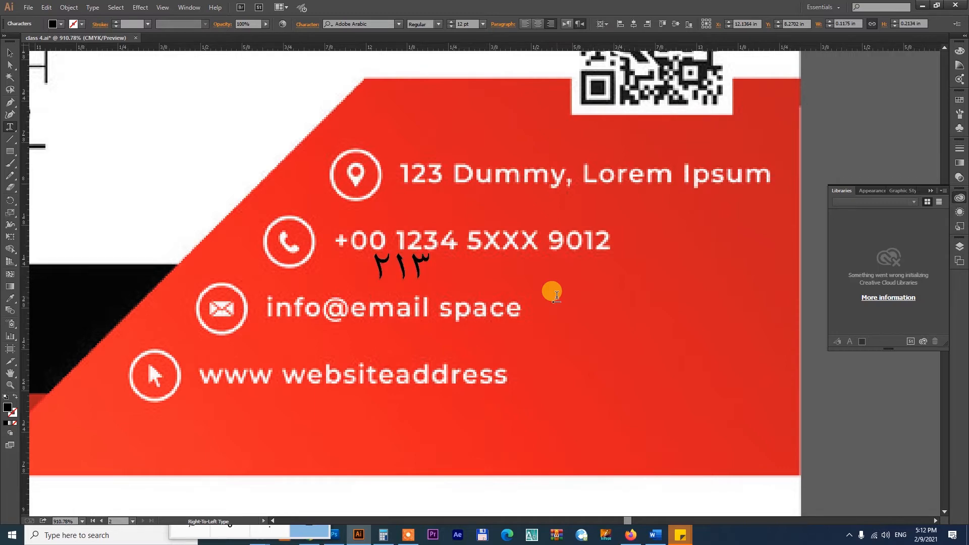
pyautogui.press('BackSpace')
pyautogui.write('١٢٣')
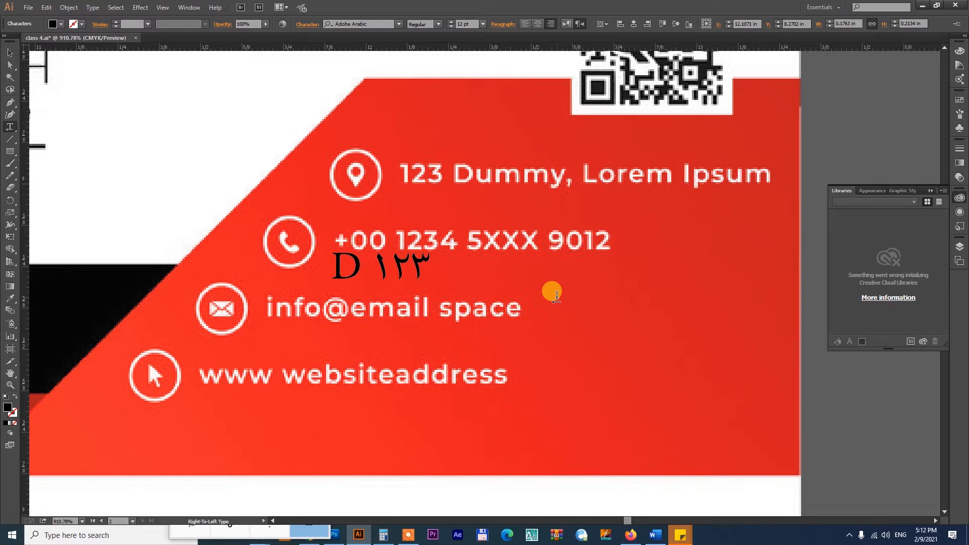
# Step: Continue the new text line with "Dummy, Lorem Ipsum" after the number
pyautogui.write(' Dummy,')
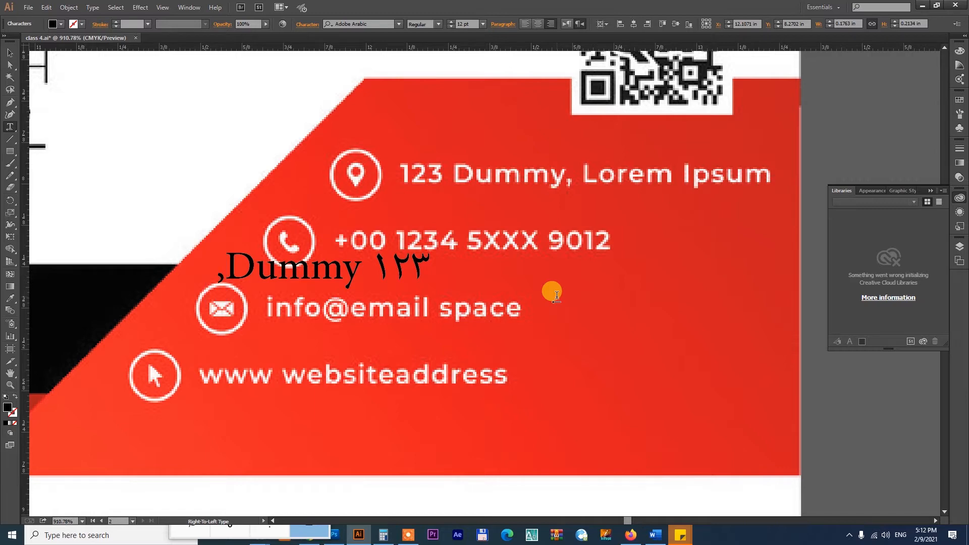
pyautogui.write('Lorem')
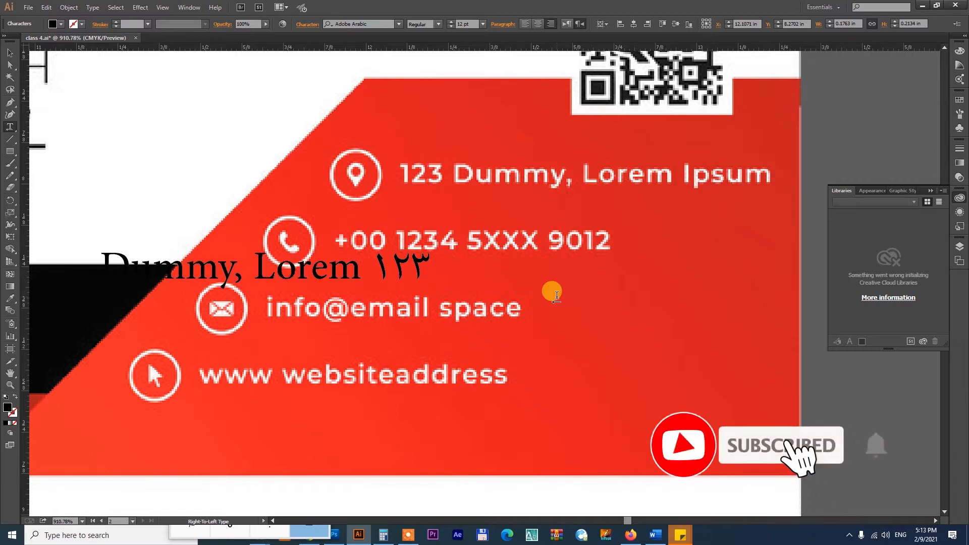
pyautogui.write(' Ipsum')
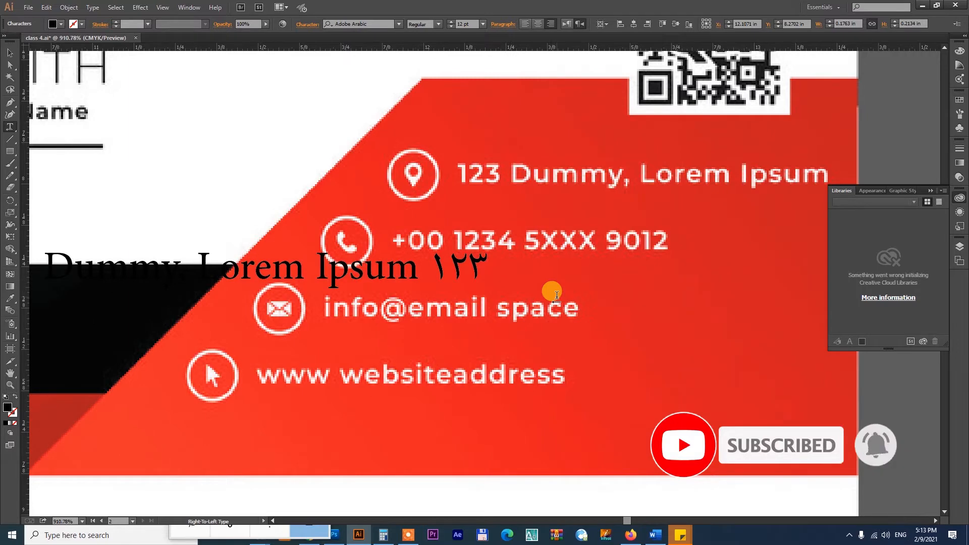
# Step: Move the new text so it sits directly beneath the address line of the reference card
pyautogui.click(9, 53)
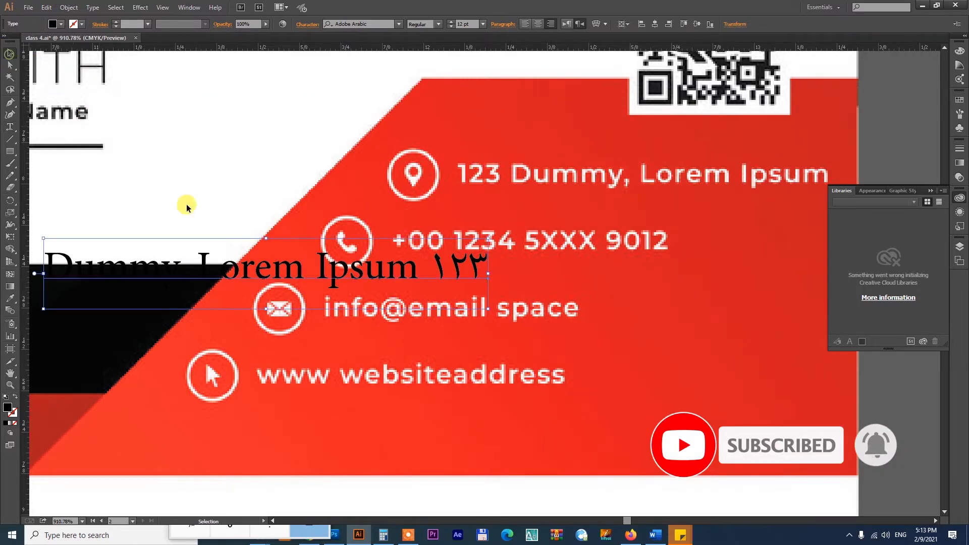
pyautogui.moveTo(283, 285); pyautogui.dragTo(661, 260)
pyautogui.moveTo(754, 269); pyautogui.dragTo(555, 284)
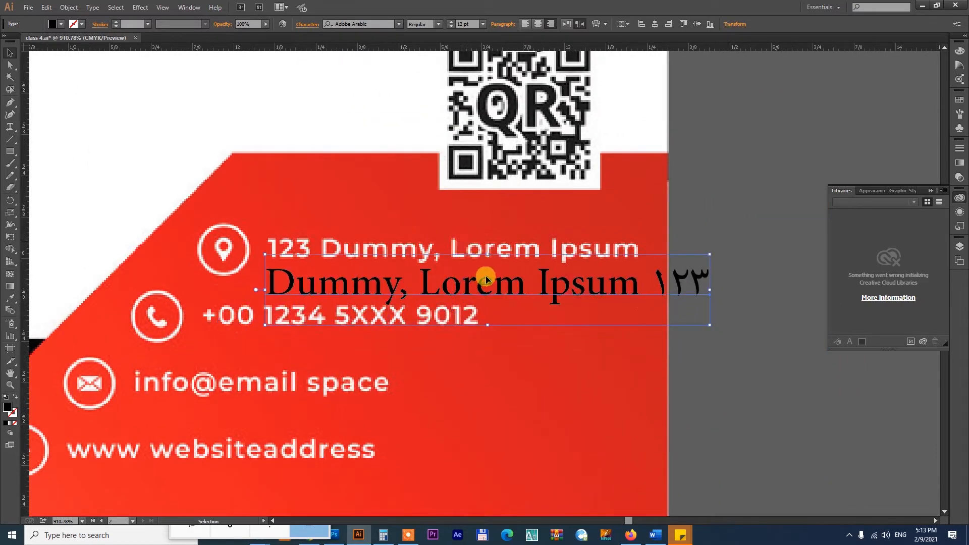
# Step: Set the new address text to Gotham Medium and scale it down to about 6.28 pt to match the reference line's width
pyautogui.click(361, 23)
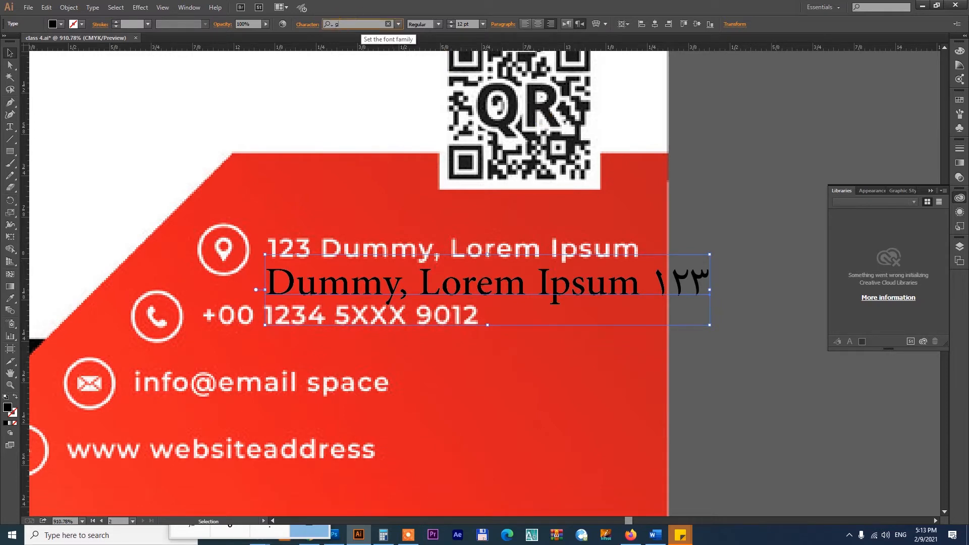
pyautogui.write('got')
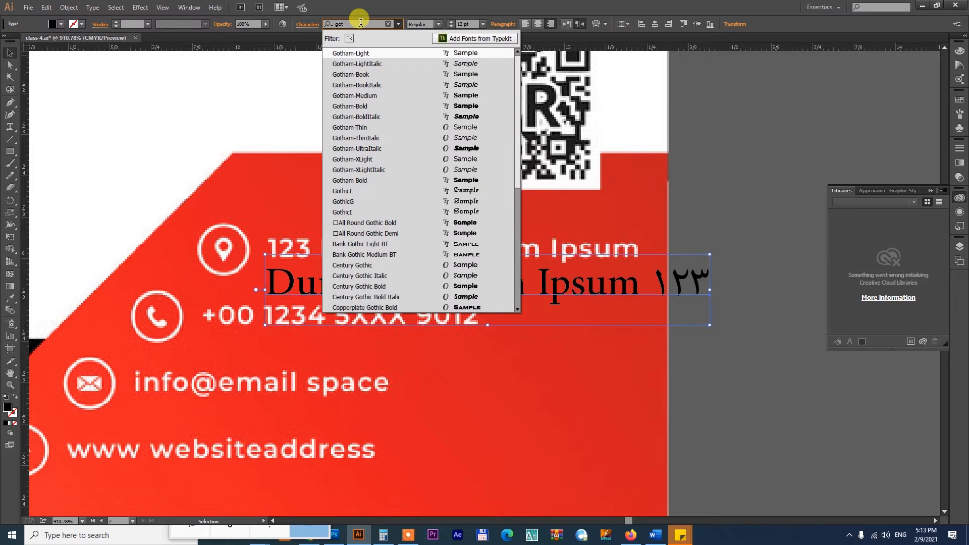
pyautogui.press('Down')
pyautogui.press('Down')
pyautogui.press('Down')
pyautogui.press('Down')
pyautogui.press('Return')
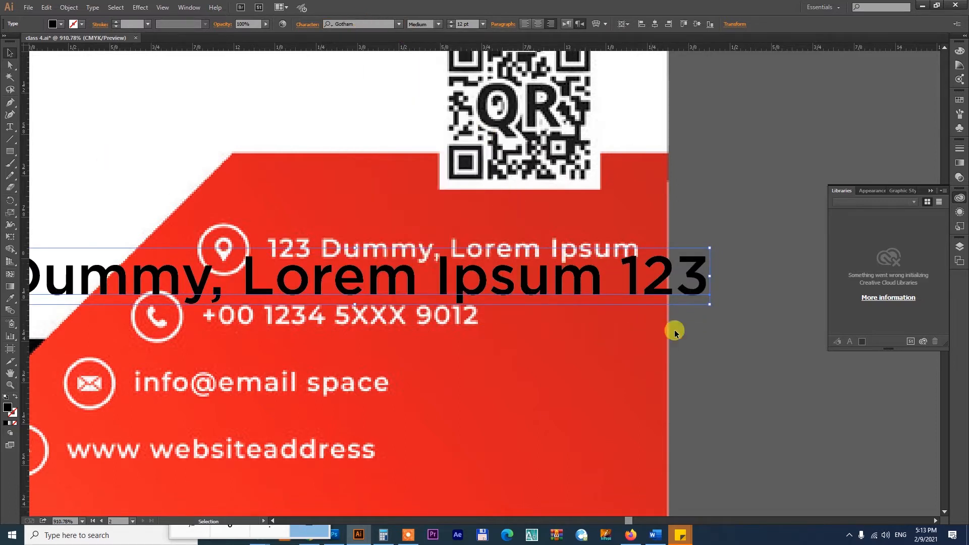
pyautogui.moveTo(710, 303); pyautogui.dragTo(605, 286)
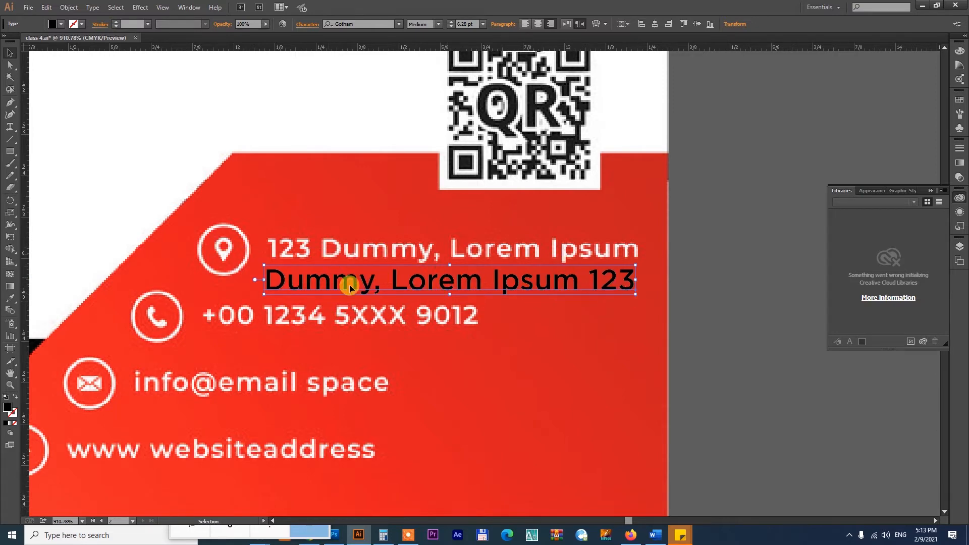
# Step: Change the address text to left-to-right direction and place it exactly over the reference address line
pyautogui.click(566, 24)
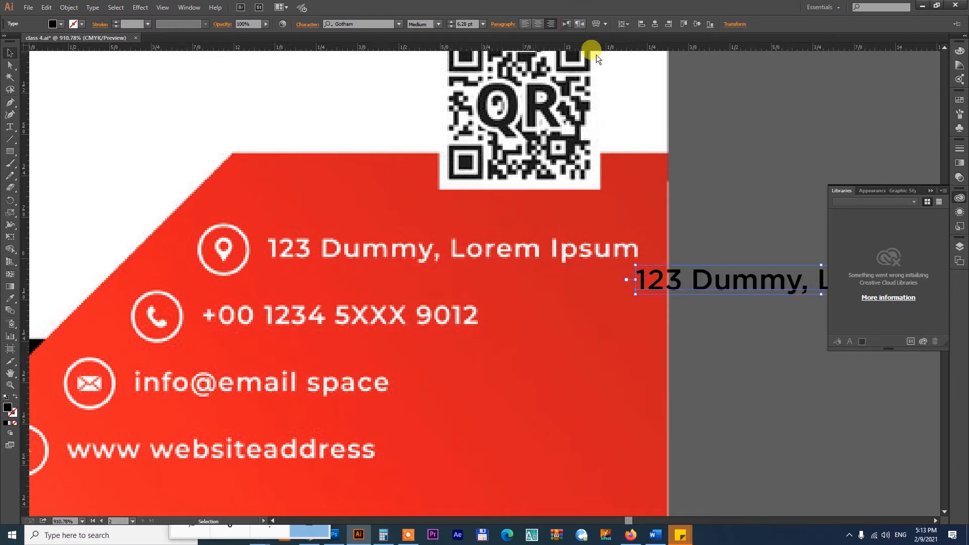
pyautogui.moveTo(736, 286); pyautogui.dragTo(365, 292)
pyautogui.moveTo(485, 286); pyautogui.dragTo(489, 249)
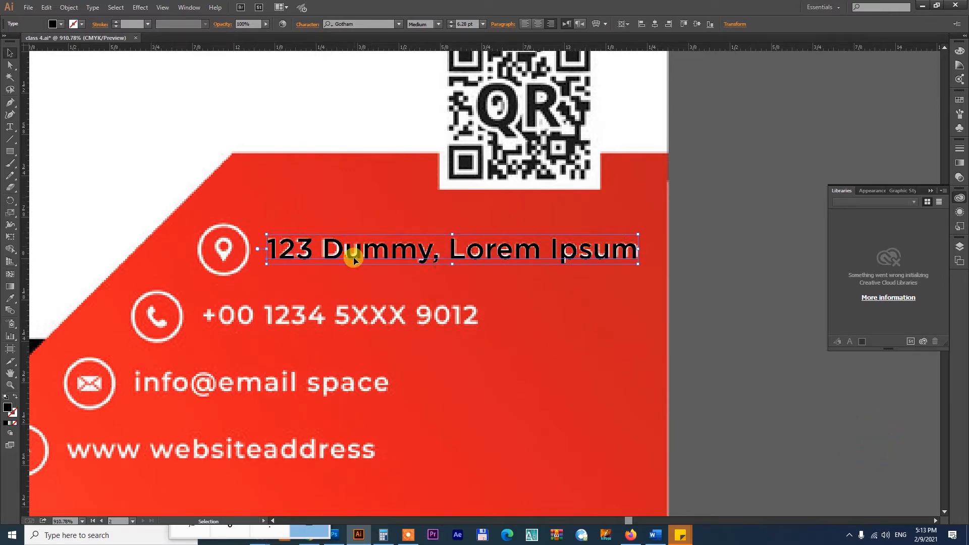
# Step: Duplicate the address text to just below the reference phone line, aligned with the start of the phone number
pyautogui.moveTo(465, 347); pyautogui.dragTo(553, 273)
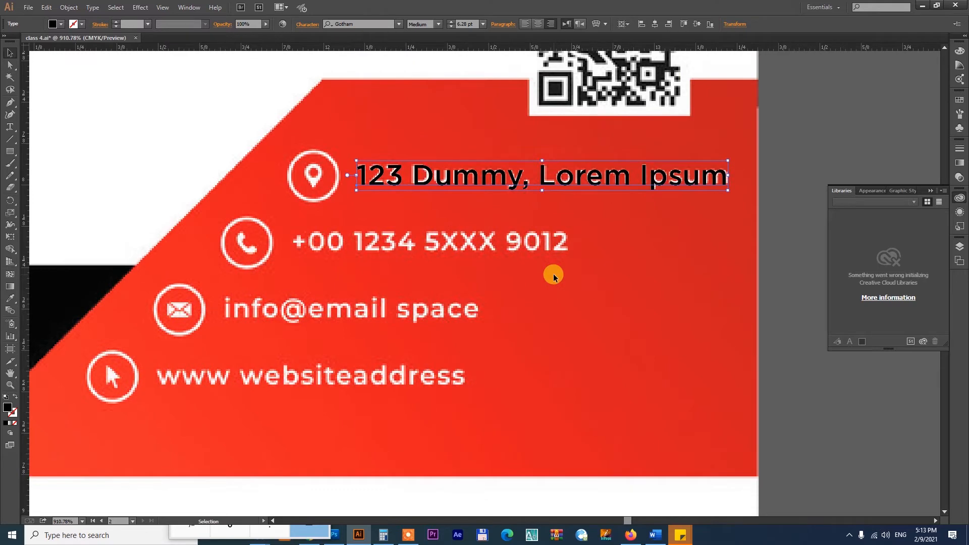
pyautogui.moveTo(204, 132); pyautogui.dragTo(777, 402)
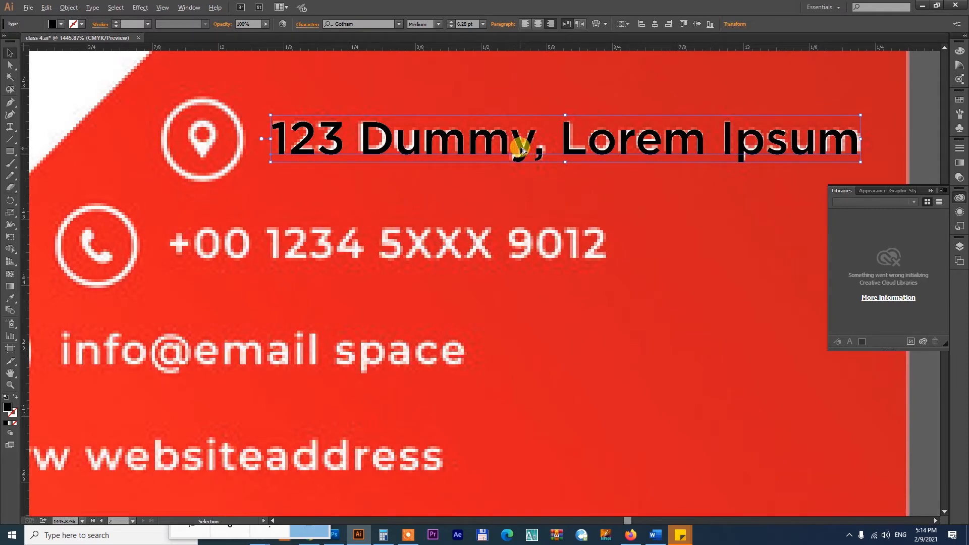
pyautogui.moveTo(522, 148); pyautogui.dragTo(416, 301)
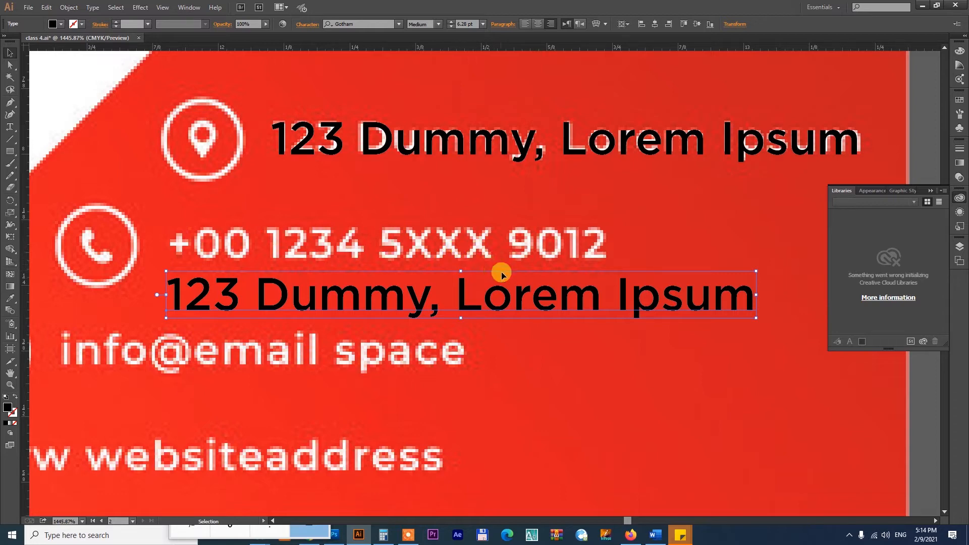
pyautogui.press('Delete')
pyautogui.click(504, 140)
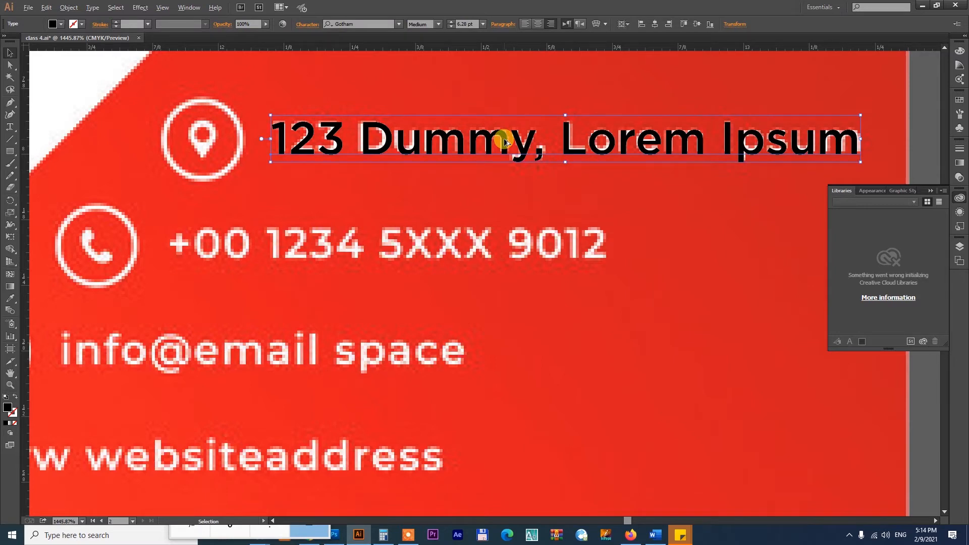
pyautogui.moveTo(504, 140); pyautogui.dragTo(397, 296)
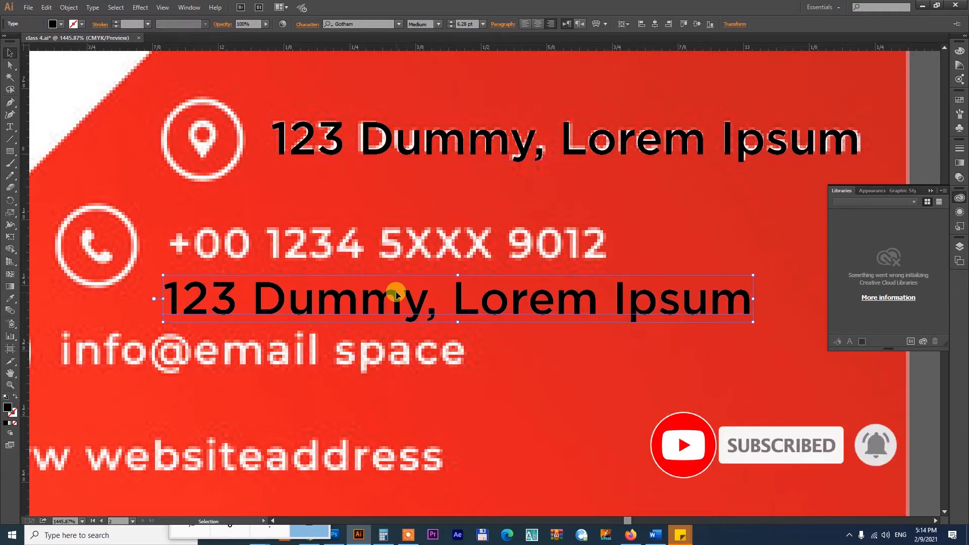
# Step: Replace the duplicated address text with the placeholder phone number from the reference card
pyautogui.click(10, 127)
pyautogui.moveTo(10, 130); pyautogui.dragTo(32, 129)
pyautogui.moveTo(164, 298); pyautogui.dragTo(751, 316)
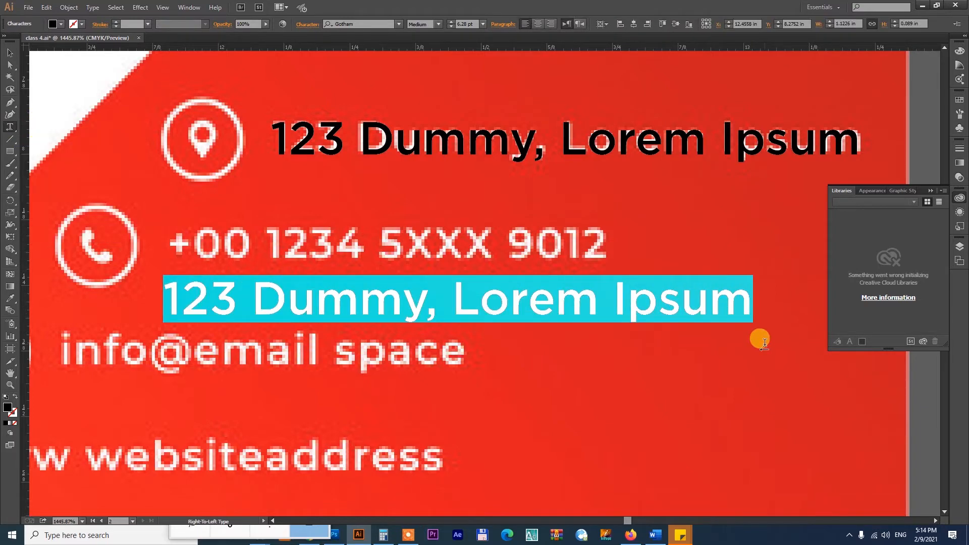
pyautogui.press('BackSpace')
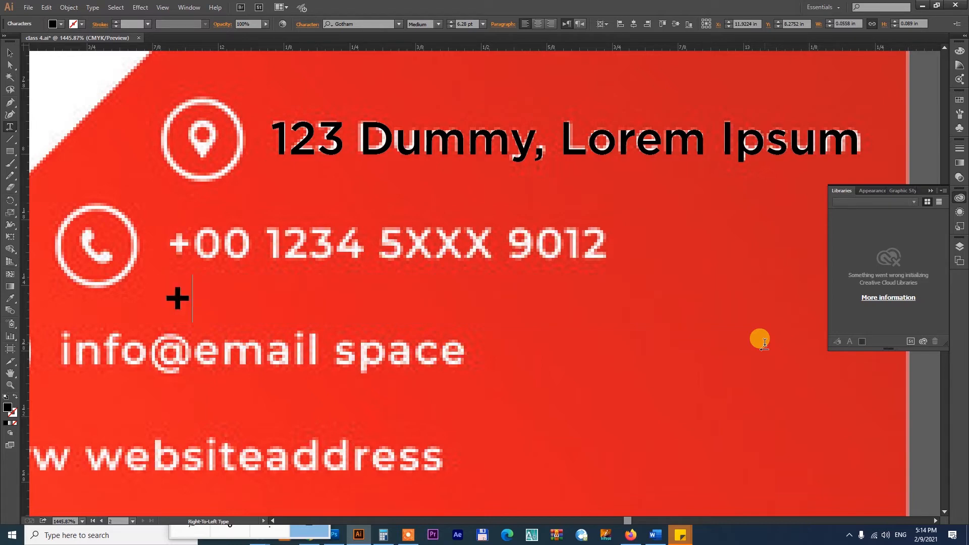
pyautogui.write('+00')
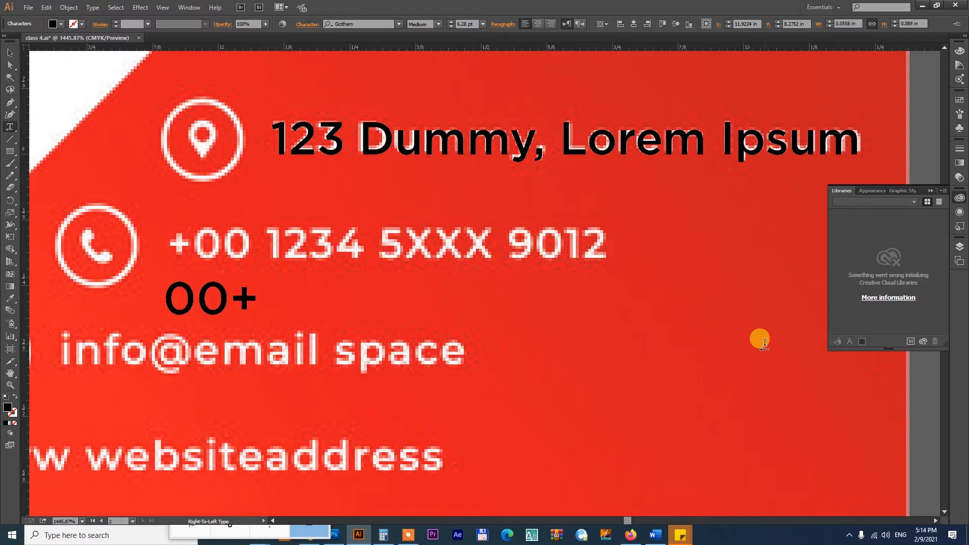
pyautogui.write(' 1234')
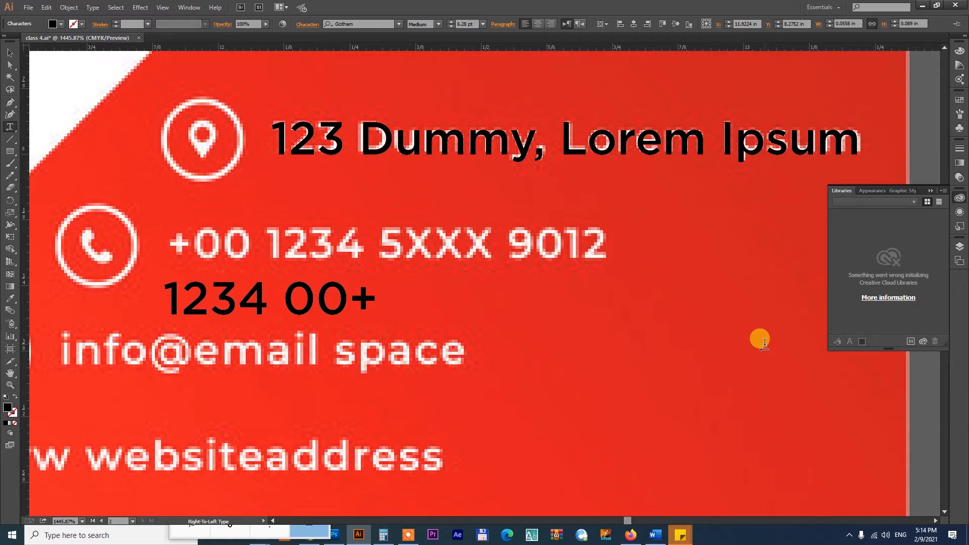
pyautogui.write(' 5xxx')
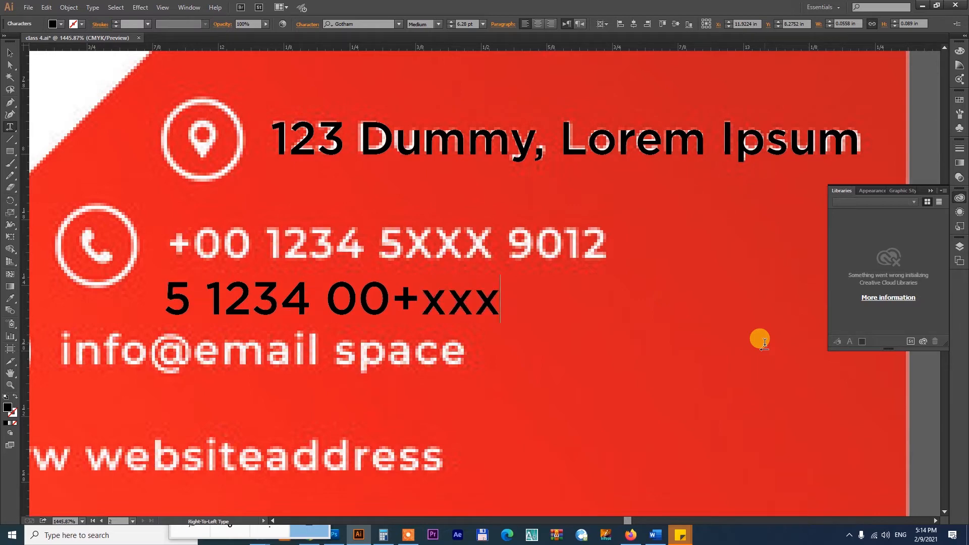
pyautogui.write('9012')
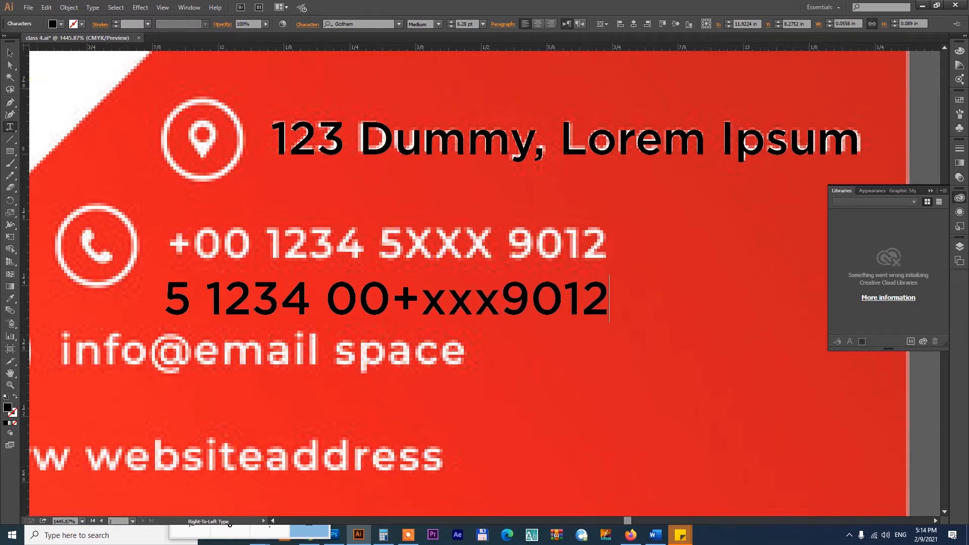
pyautogui.press('Escape')
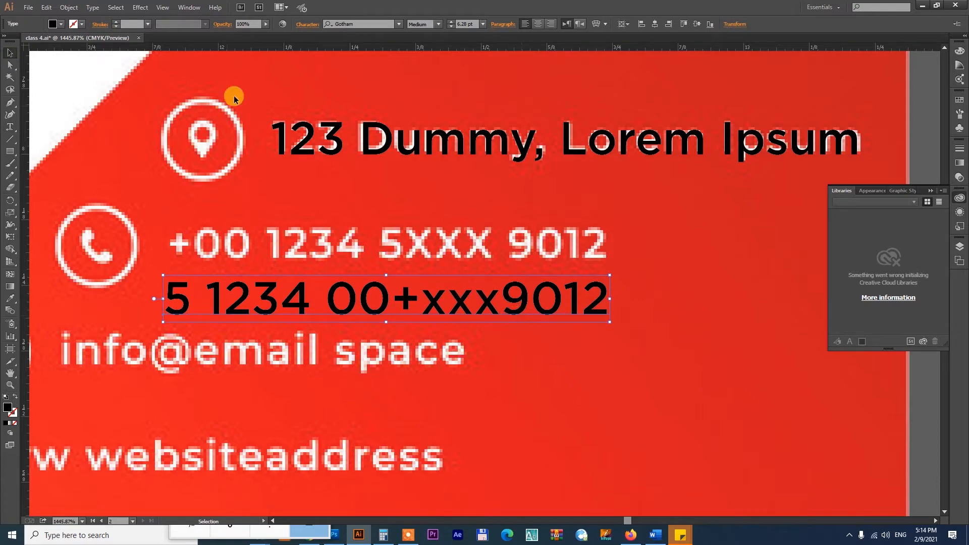
pyautogui.click(307, 25)
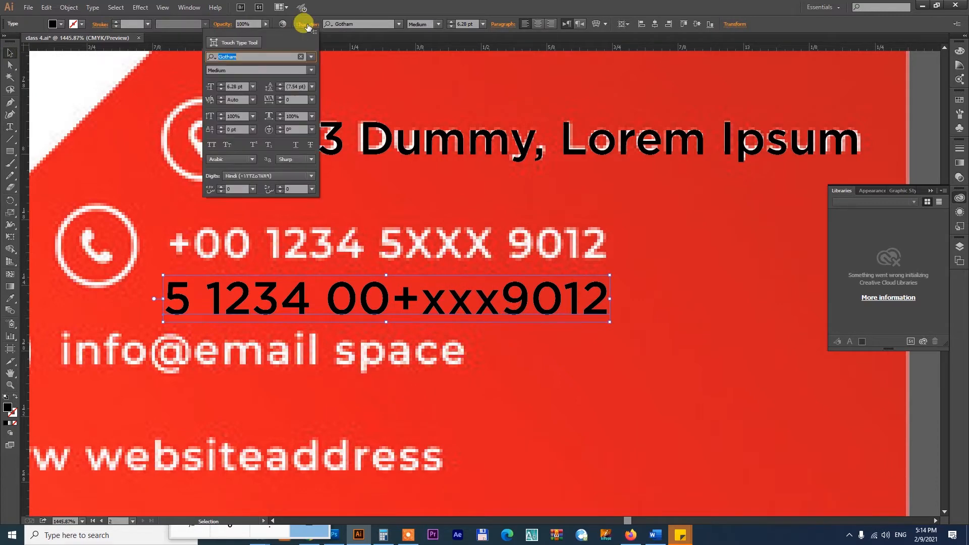
pyautogui.click(223, 160)
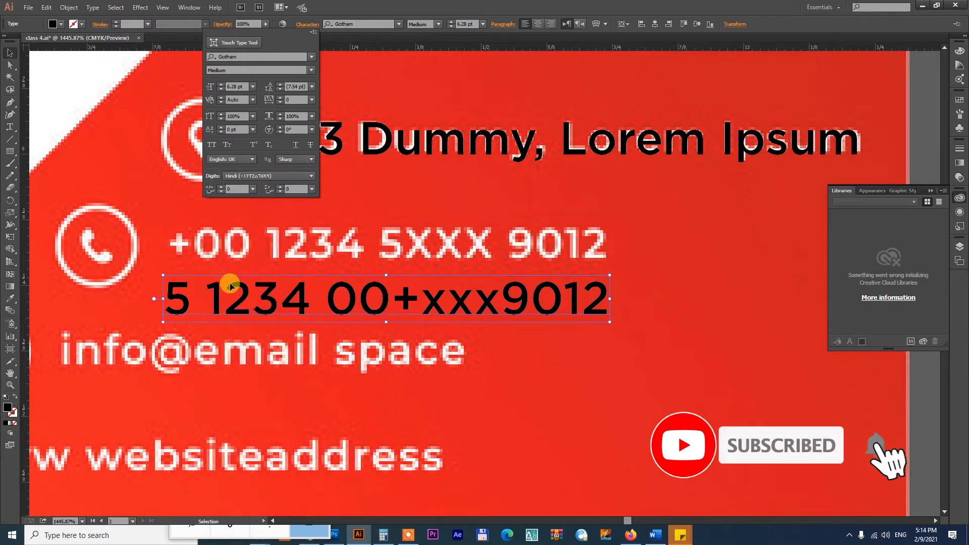
pyautogui.click(230, 282)
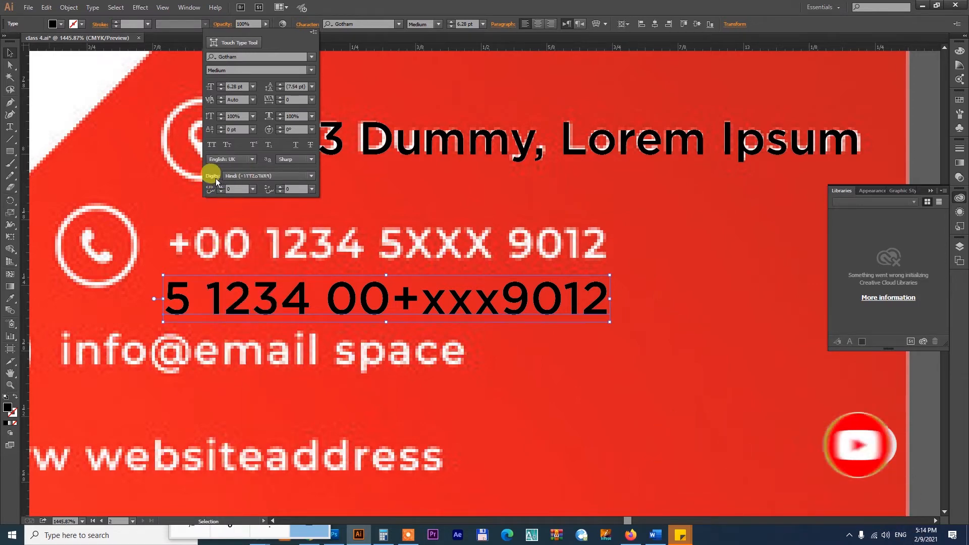
pyautogui.click(273, 177)
pyautogui.click(274, 188)
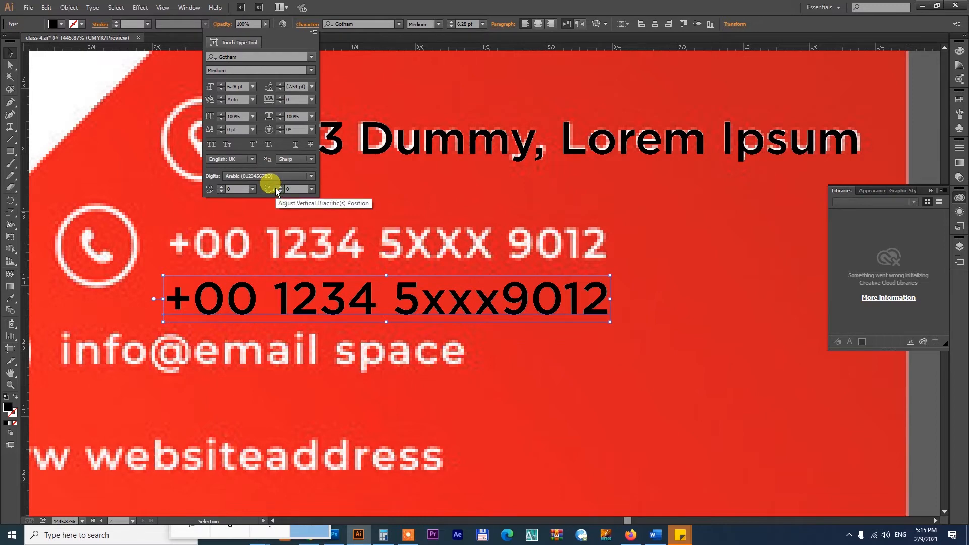
# Step: Move the phone text up over the reference phone line and deselect it
pyautogui.click(367, 309)
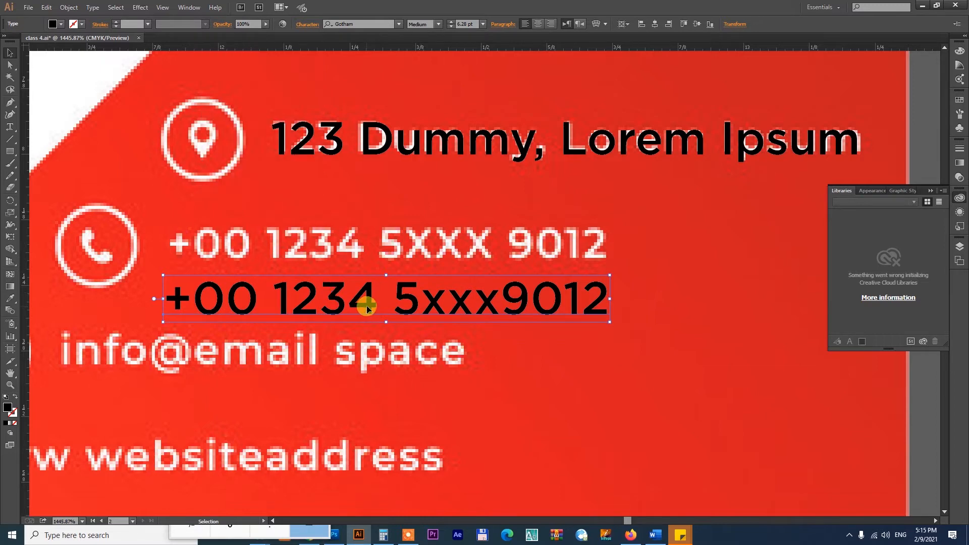
pyautogui.moveTo(369, 306); pyautogui.dragTo(373, 248)
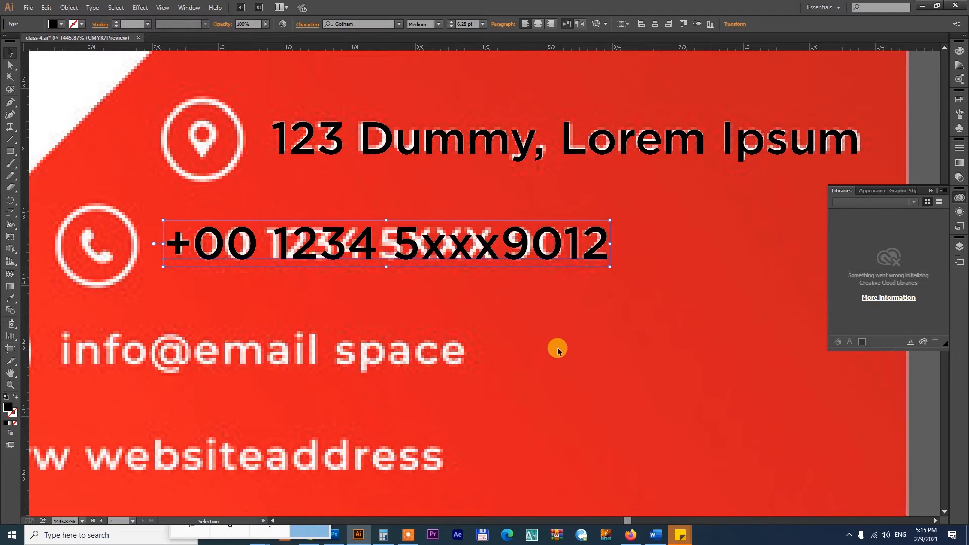
pyautogui.click(720, 342)
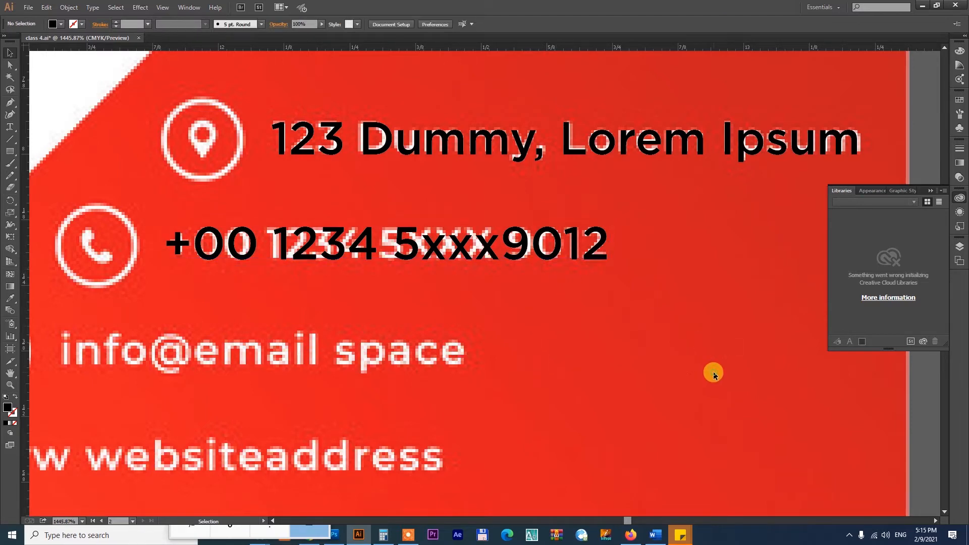
# Step: Duplicate the phone text to just below the reference e-mail line, aligned with the start of the e-mail
pyautogui.hotkey('ctrl', '-')
pyautogui.hotkey('ctrl', '-')
pyautogui.hotkey('ctrl', '-')
pyautogui.hotkey('ctrl', '-')
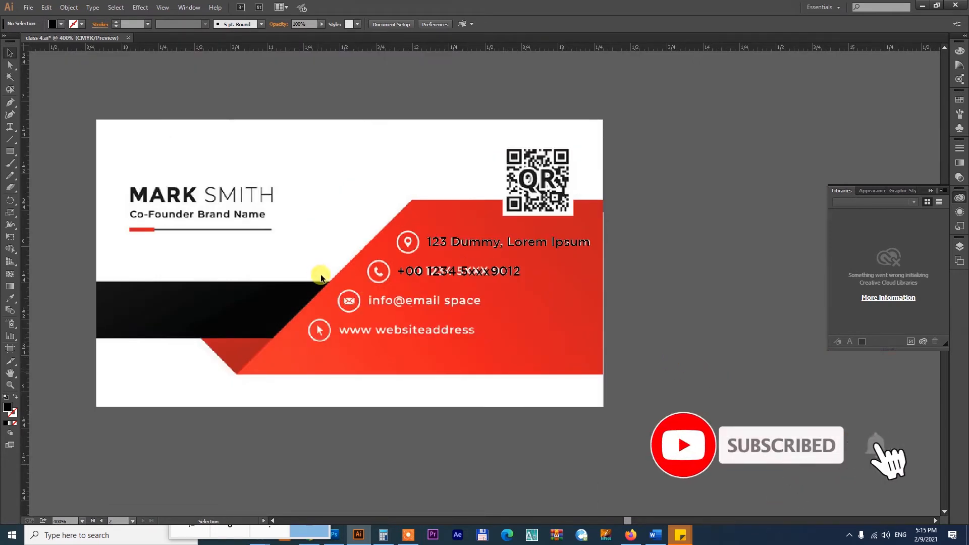
pyautogui.press('z')
pyautogui.moveTo(237, 249); pyautogui.dragTo(595, 361)
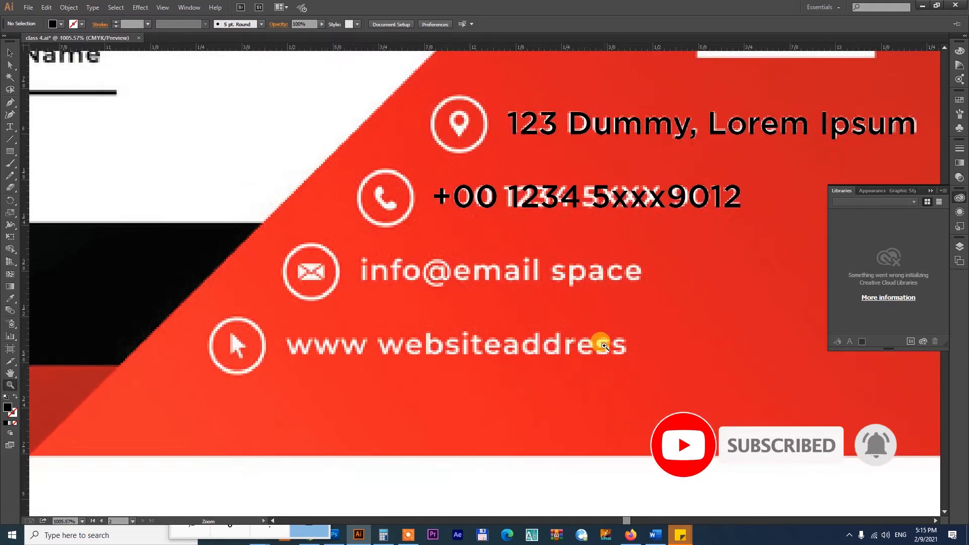
pyautogui.press('v')
pyautogui.moveTo(609, 197); pyautogui.dragTo(536, 312)
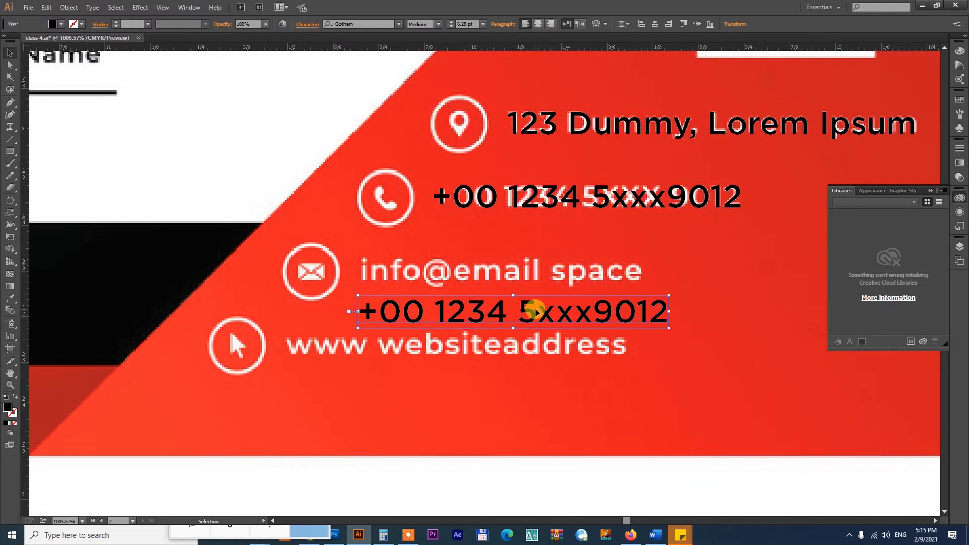
# Step: Replace the duplicated phone text with the placeholder e-mail text from the reference card
pyautogui.press('t')
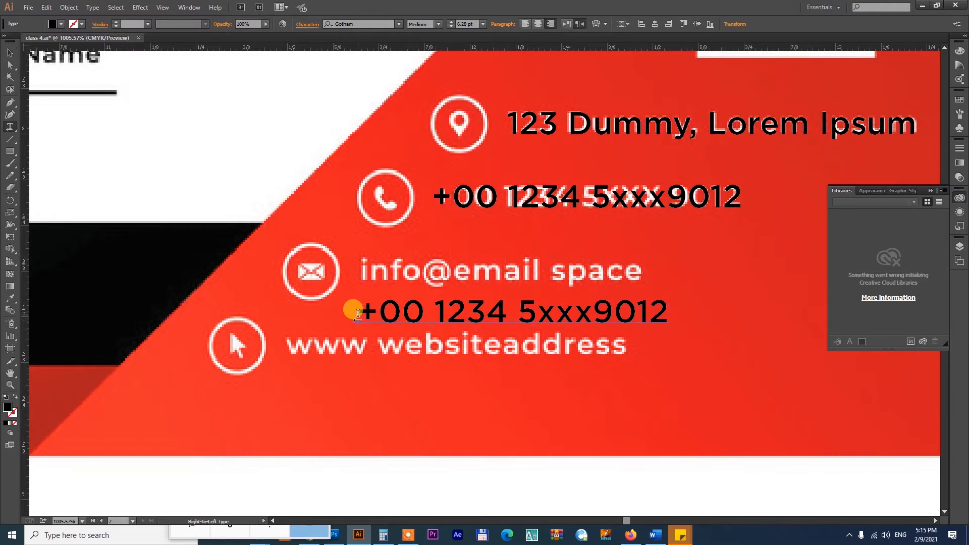
pyautogui.moveTo(359, 312); pyautogui.dragTo(726, 319)
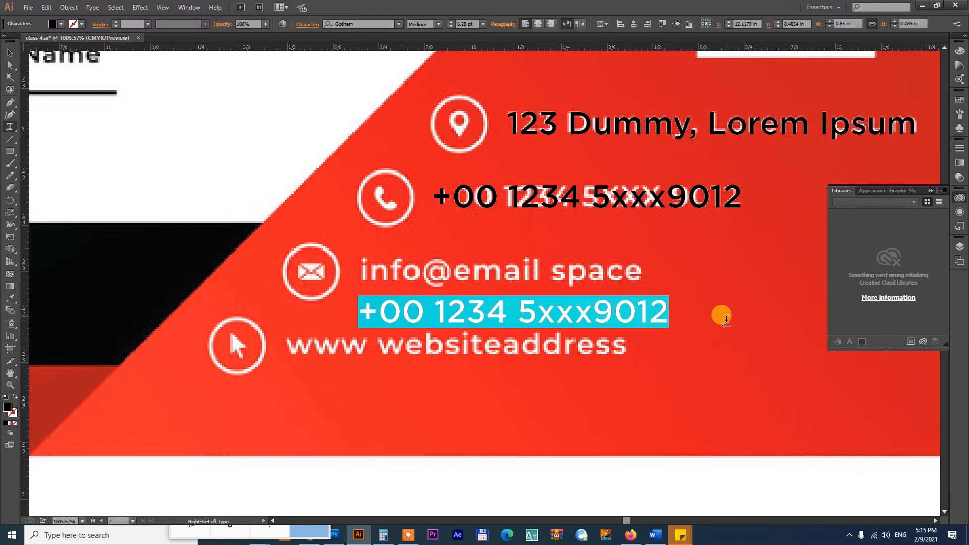
pyautogui.write('info@')
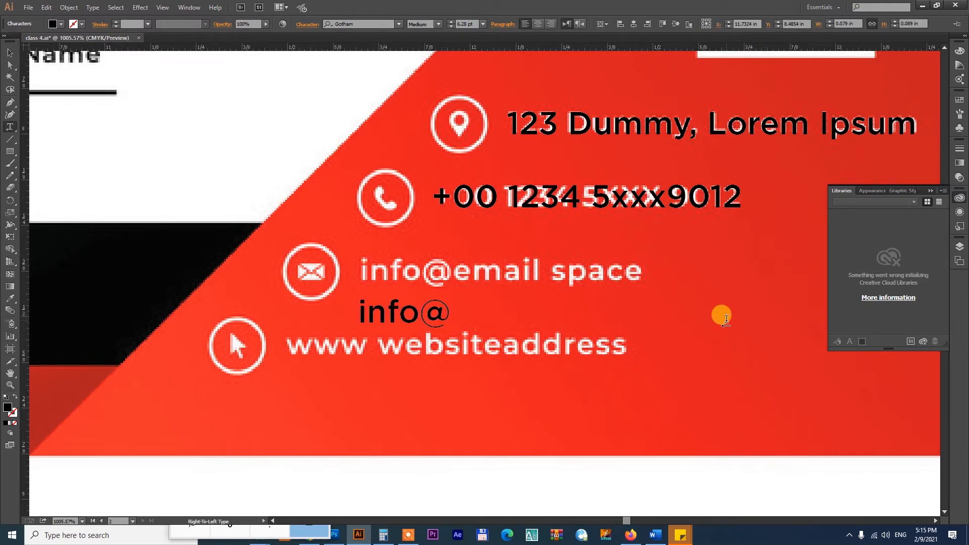
pyautogui.write('email.')
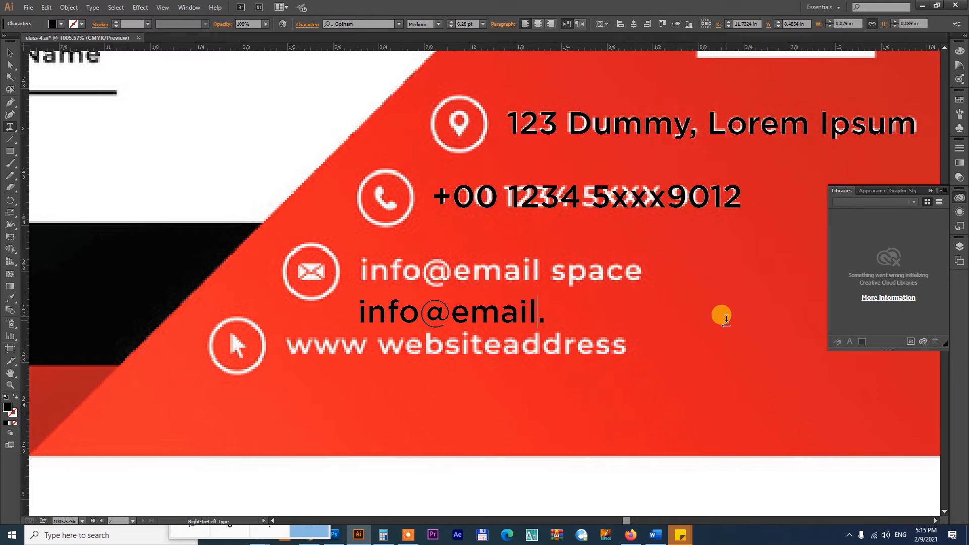
pyautogui.press('BackSpace')
pyautogui.write(' space')
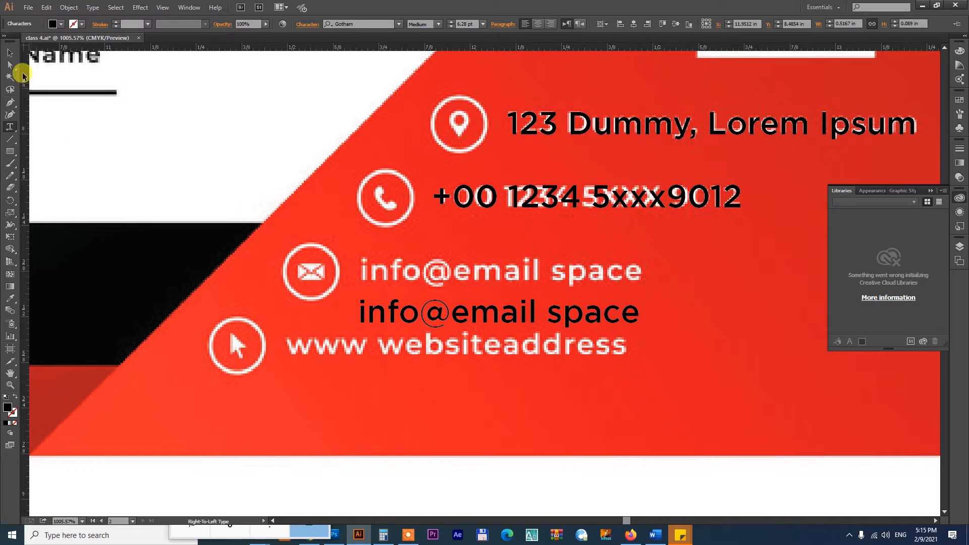
# Step: Move the e-mail text up so it sits over the reference e-mail line
pyautogui.click(10, 52)
pyautogui.click(538, 330)
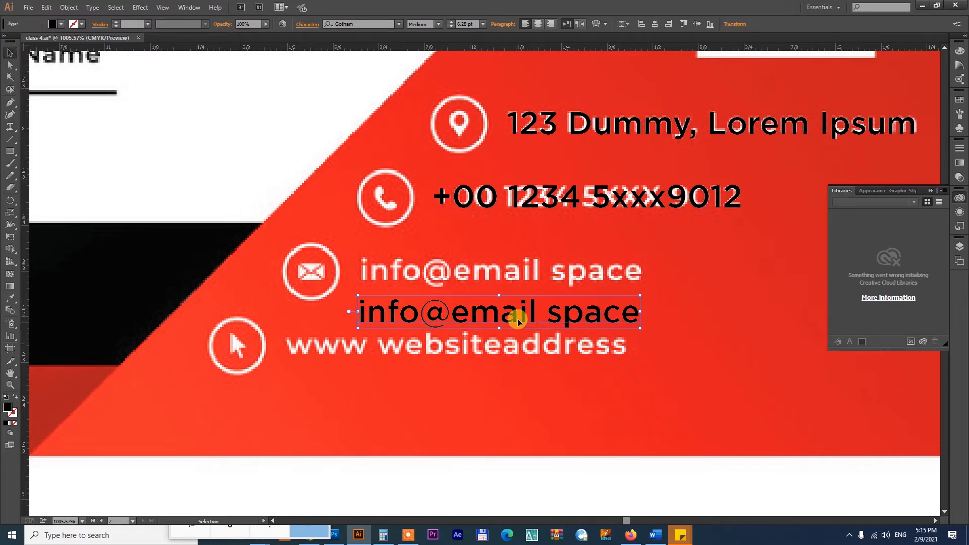
pyautogui.moveTo(516, 318); pyautogui.dragTo(515, 278)
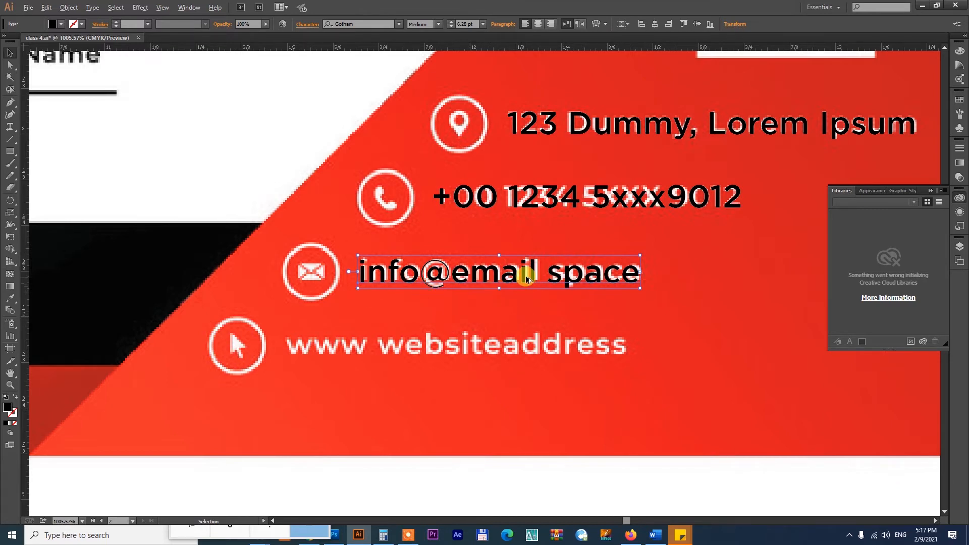
pyautogui.moveTo(531, 272); pyautogui.dragTo(460, 393)
pyautogui.doubleClick(308, 392)
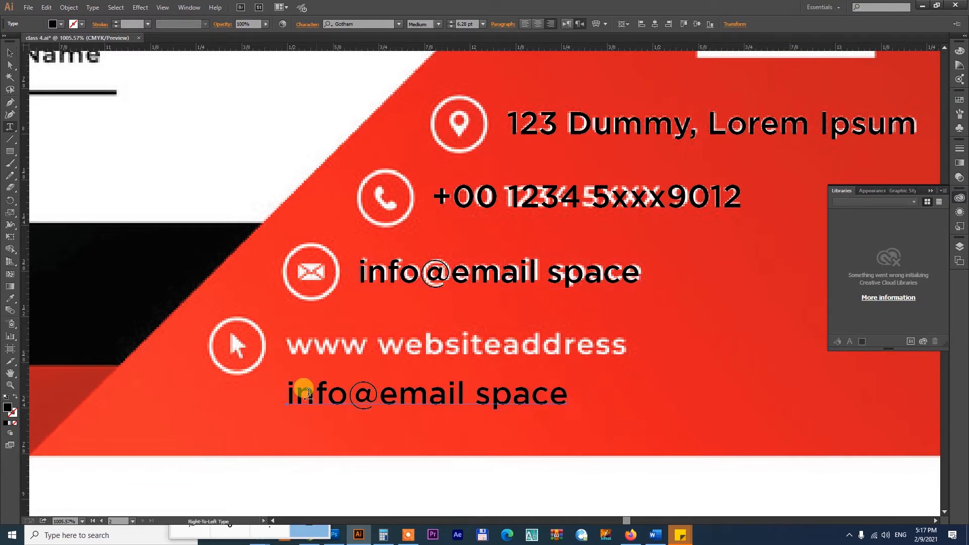
pyautogui.moveTo(287, 391); pyautogui.dragTo(637, 394)
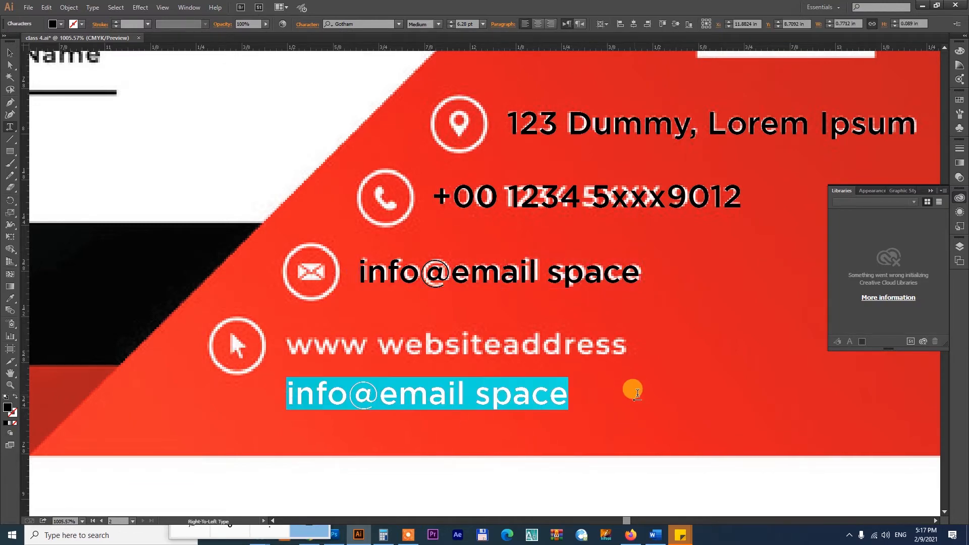
pyautogui.write('www')
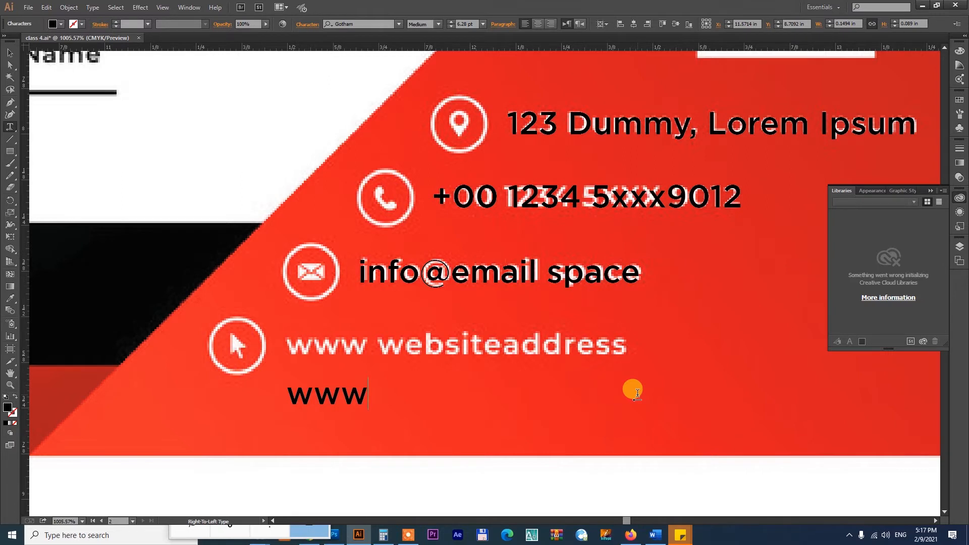
pyautogui.write('.websiteadd')
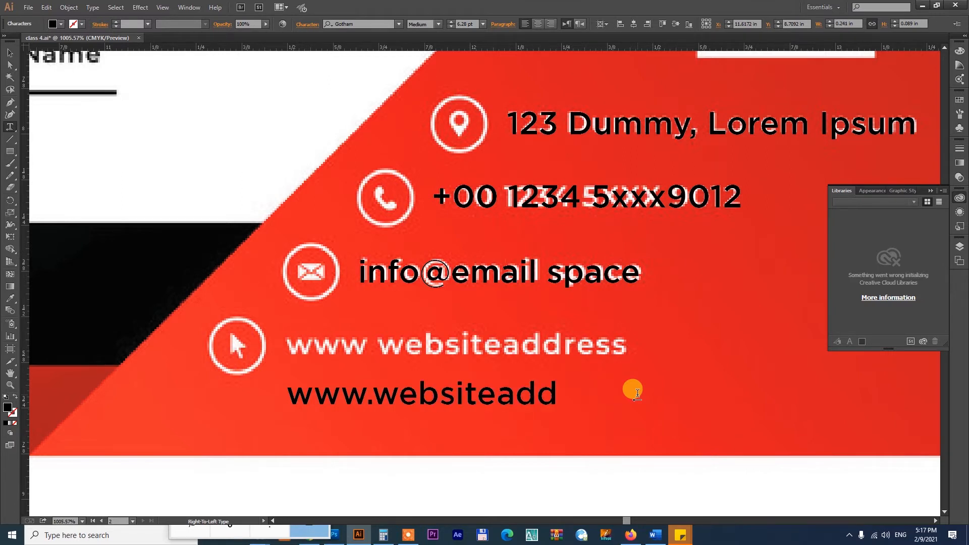
pyautogui.write('ress')
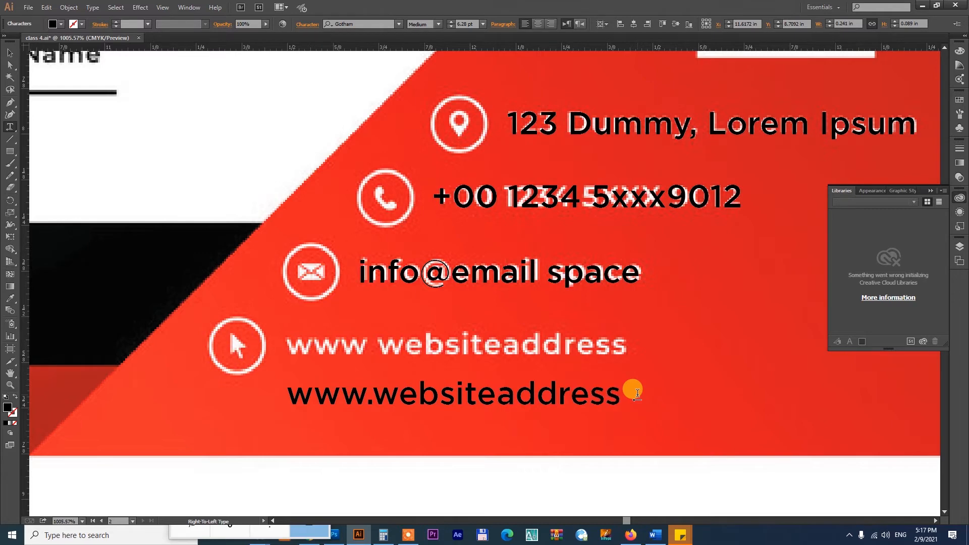
pyautogui.write('.com')
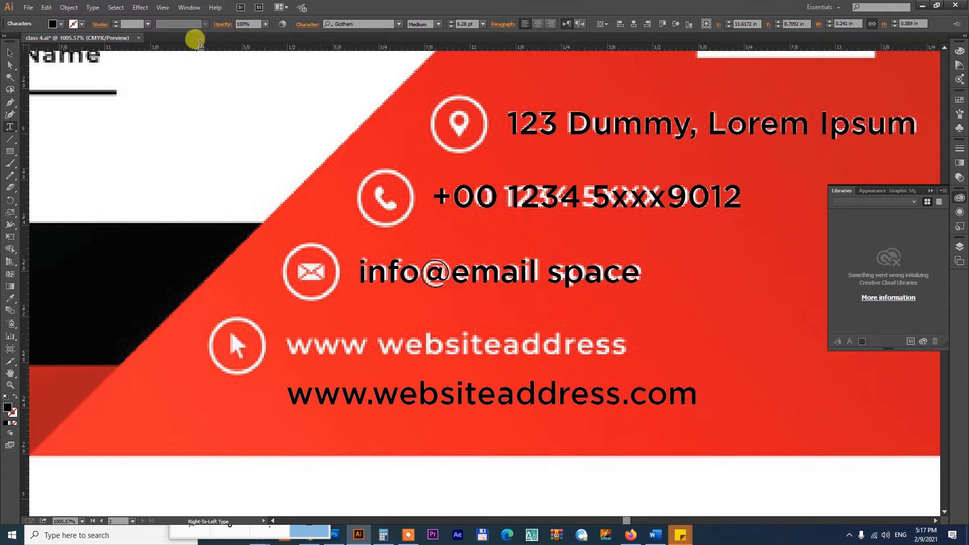
# Step: Move the website text up so it sits over the reference website line
pyautogui.click(10, 52)
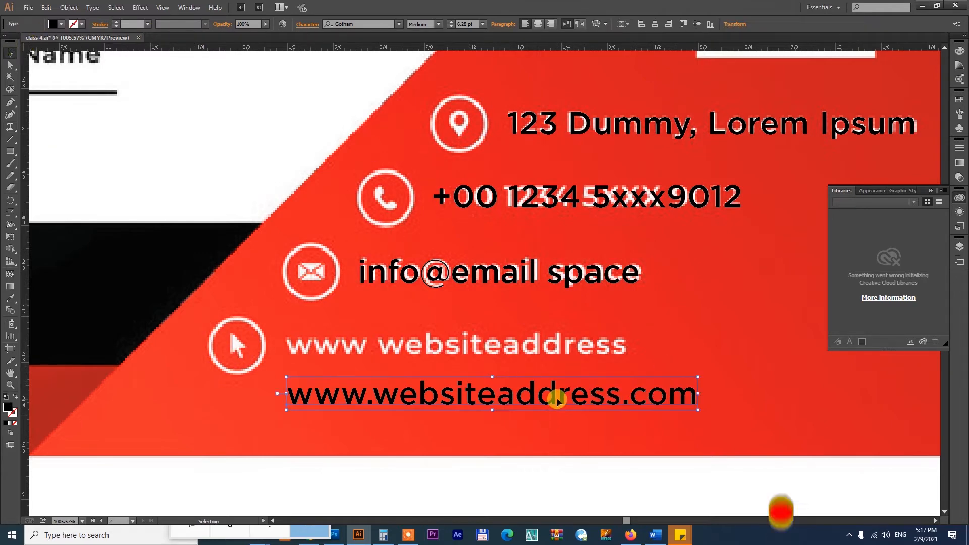
pyautogui.moveTo(557, 398); pyautogui.dragTo(555, 350)
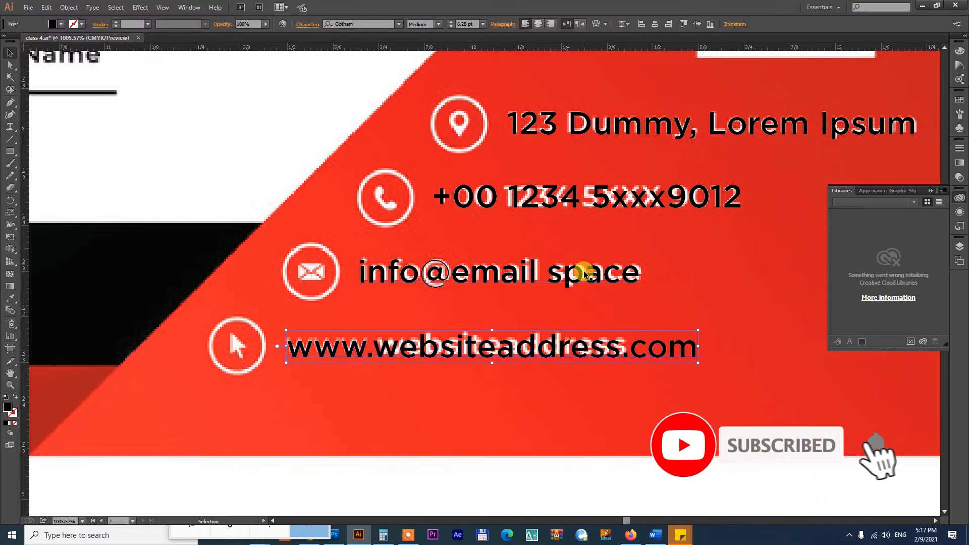
# Step: Select all four retyped contact lines, fill them with near-white FCFCFC, and deselect them
pyautogui.keyDown('shift'); pyautogui.click(581, 265); pyautogui.keyUp('shift')
pyautogui.keyDown('shift'); pyautogui.click(608, 189); pyautogui.keyUp('shift')
pyautogui.keyDown('shift'); pyautogui.click(622, 113); pyautogui.keyUp('shift')
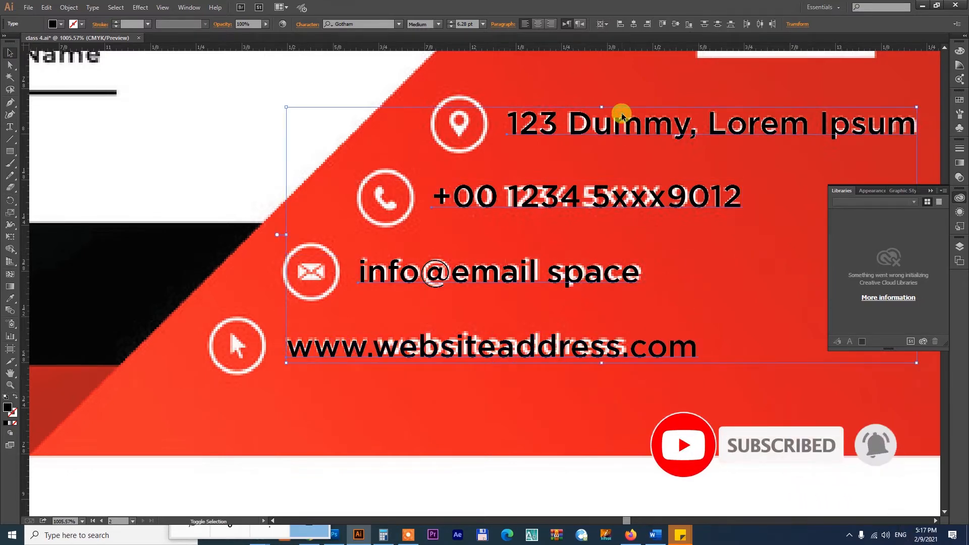
pyautogui.doubleClick(8, 408)
pyautogui.click(353, 200)
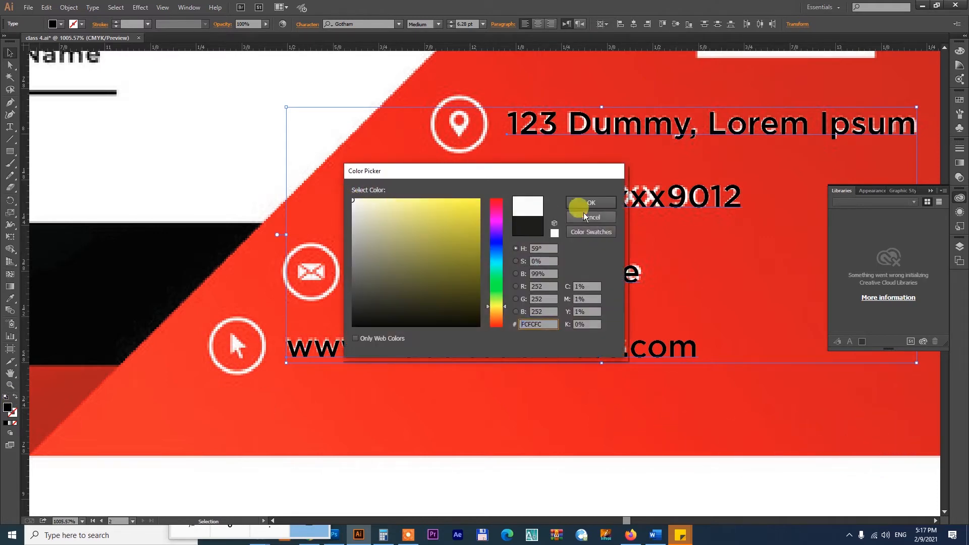
pyautogui.click(591, 202)
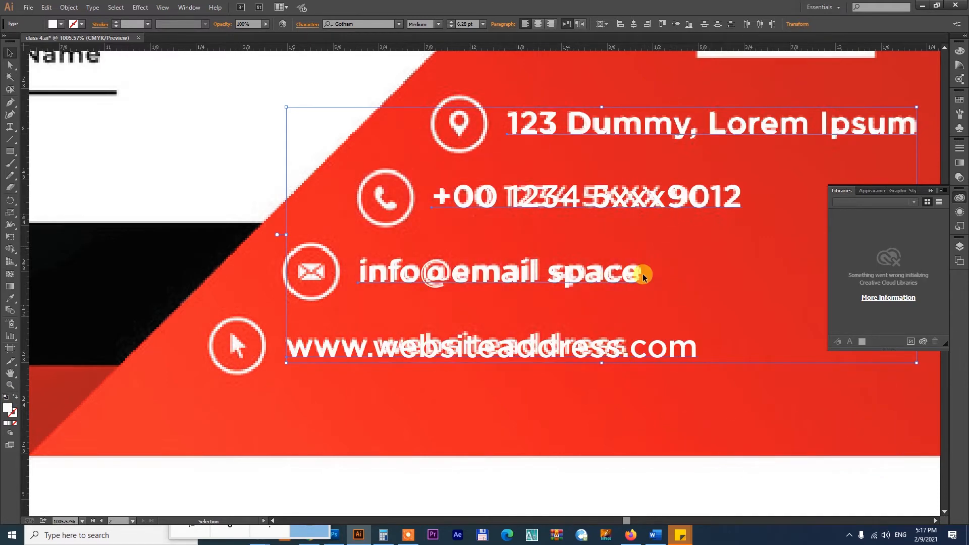
pyautogui.click(628, 334)
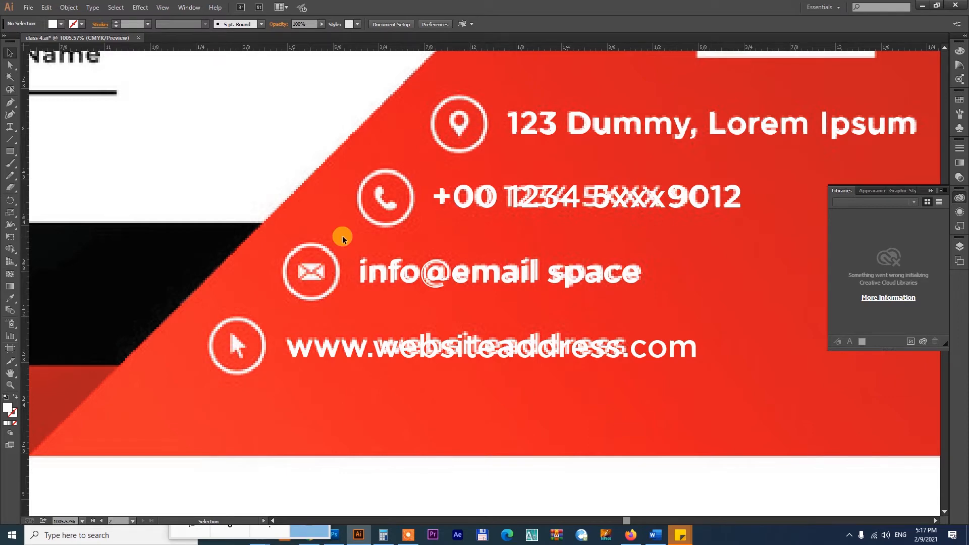
# Step: Switch to Chrome and open flaticon.com in a new tab
pyautogui.moveTo(419, 357); pyautogui.dragTo(483, 301)
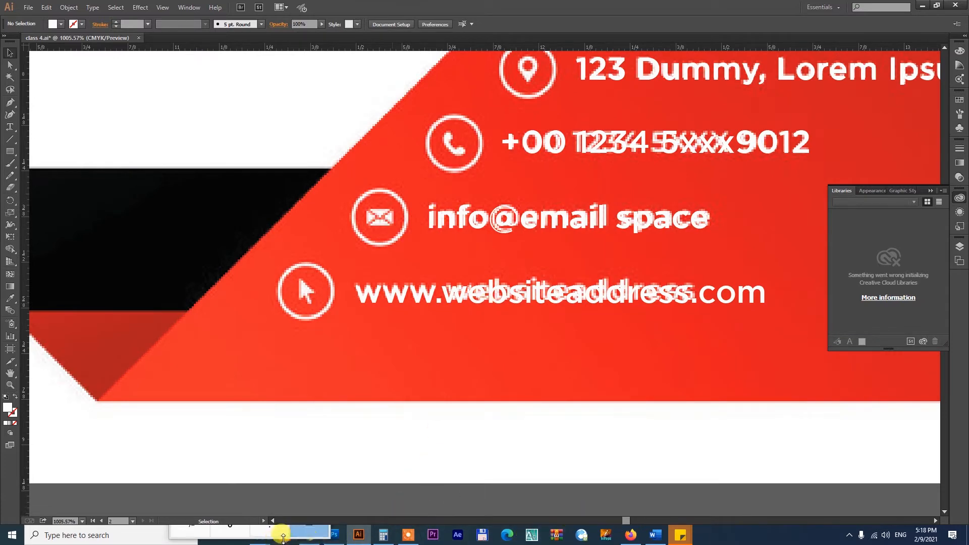
pyautogui.click(307, 536)
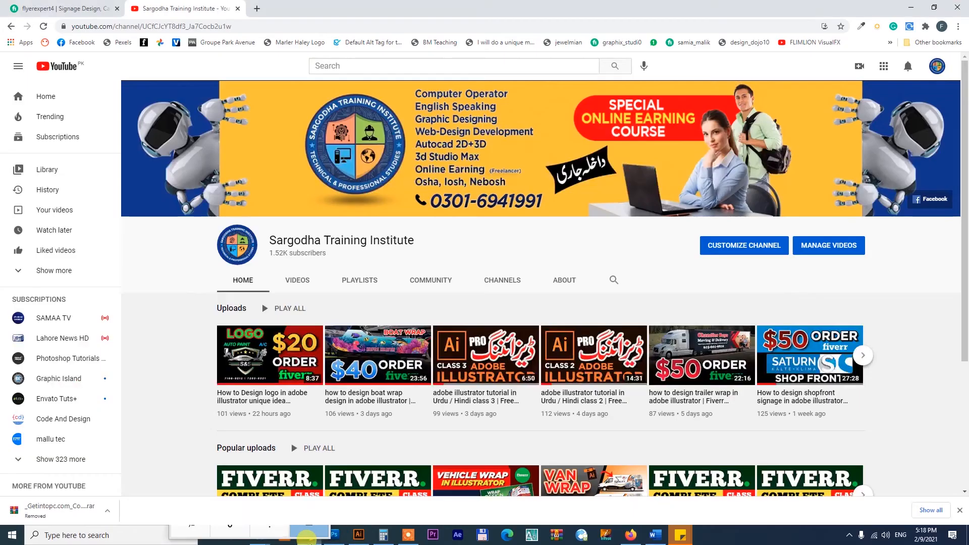
pyautogui.click(254, 9)
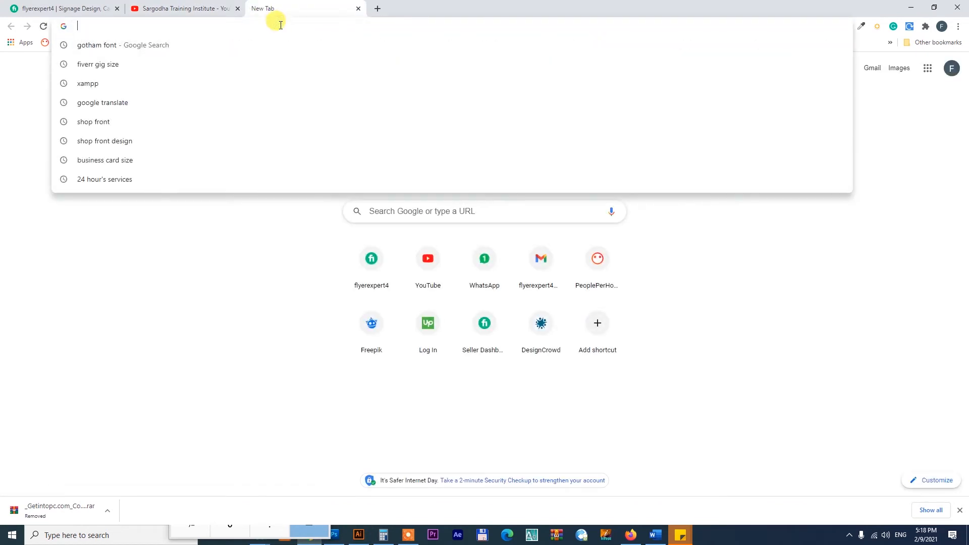
pyautogui.write('flaticon.com')
pyautogui.press('Return')
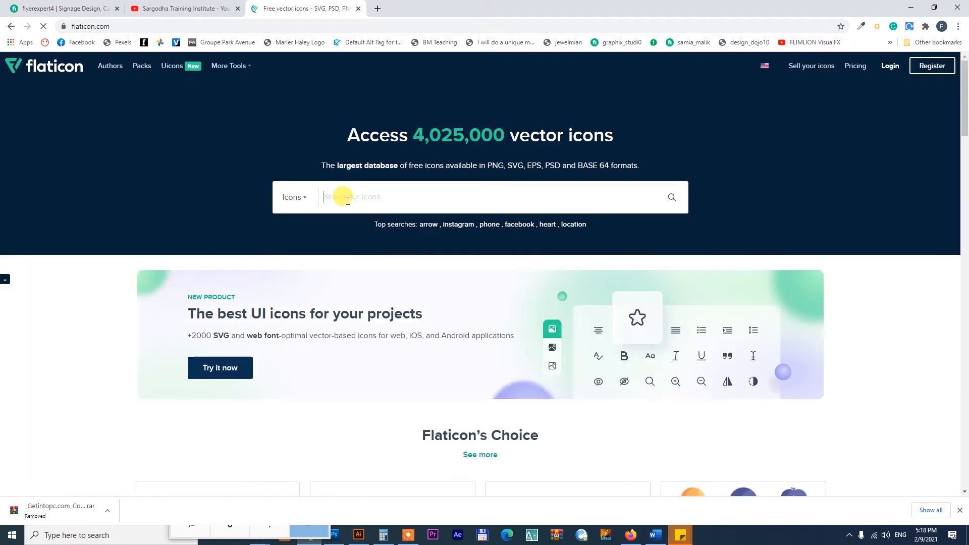
# Step: Examine the reference contact icons on the card in Illustrator and return to the Flaticon page in Chrome
pyautogui.click(359, 538)
pyautogui.scroll(3, 578, 262)
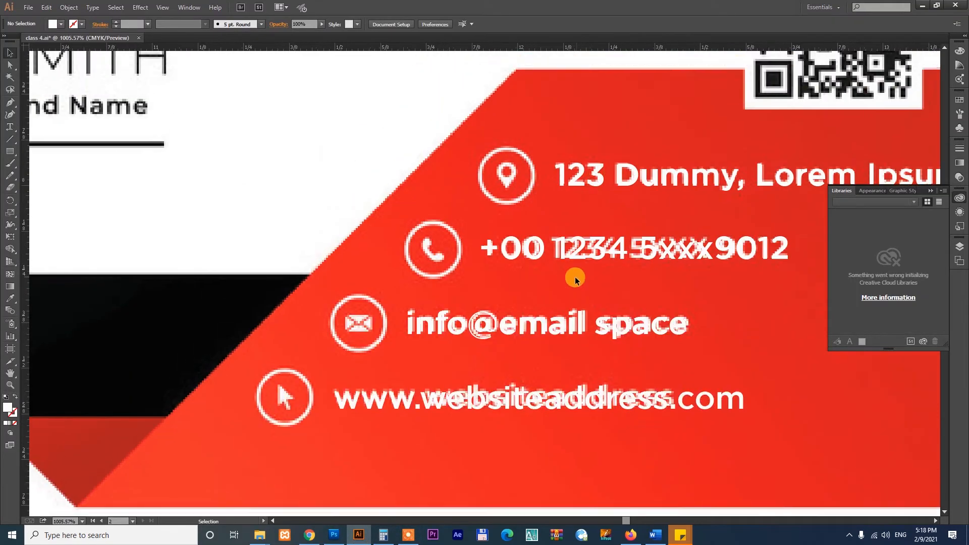
pyautogui.click(308, 534)
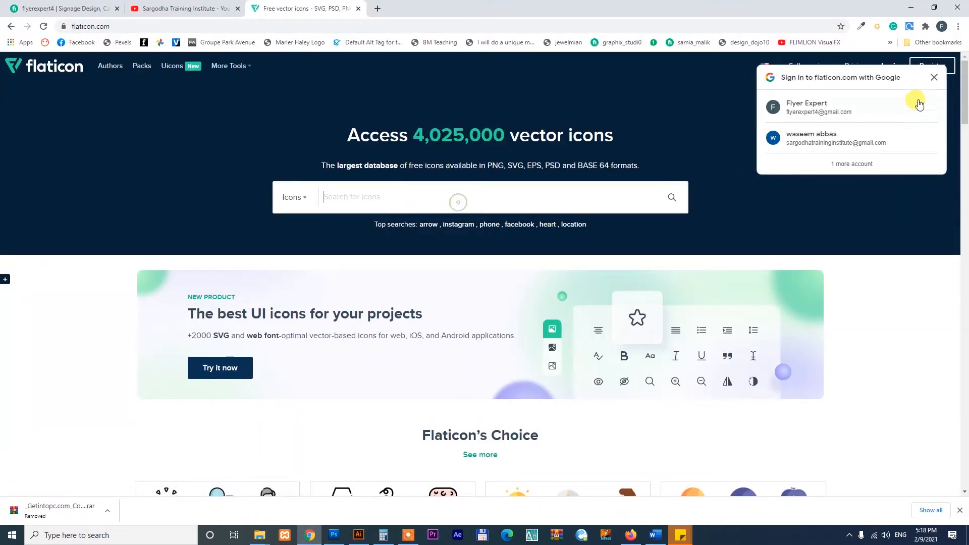
# Step: Dismiss the Google sign-in prompt and search Flaticon's icons for "location"
pyautogui.click(935, 77)
pyautogui.click(439, 193)
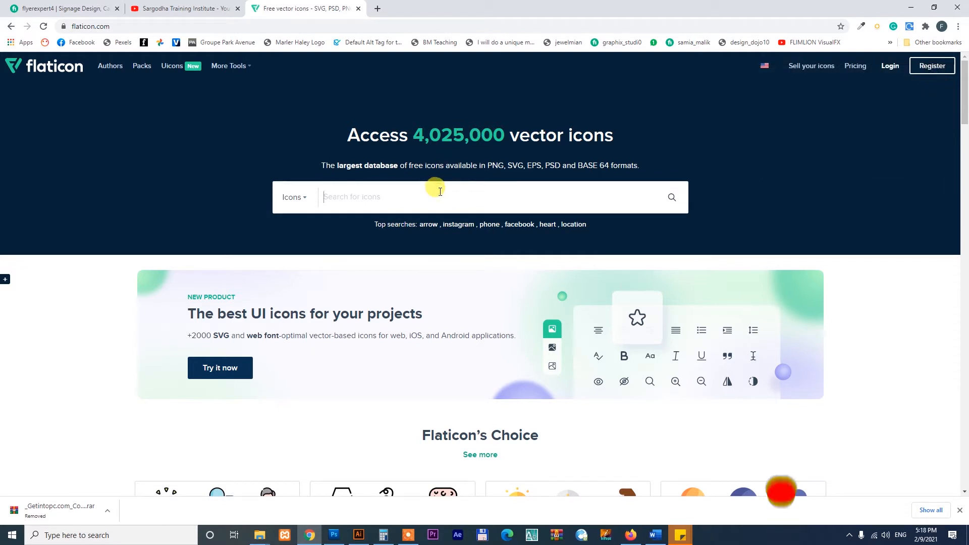
pyautogui.write('location')
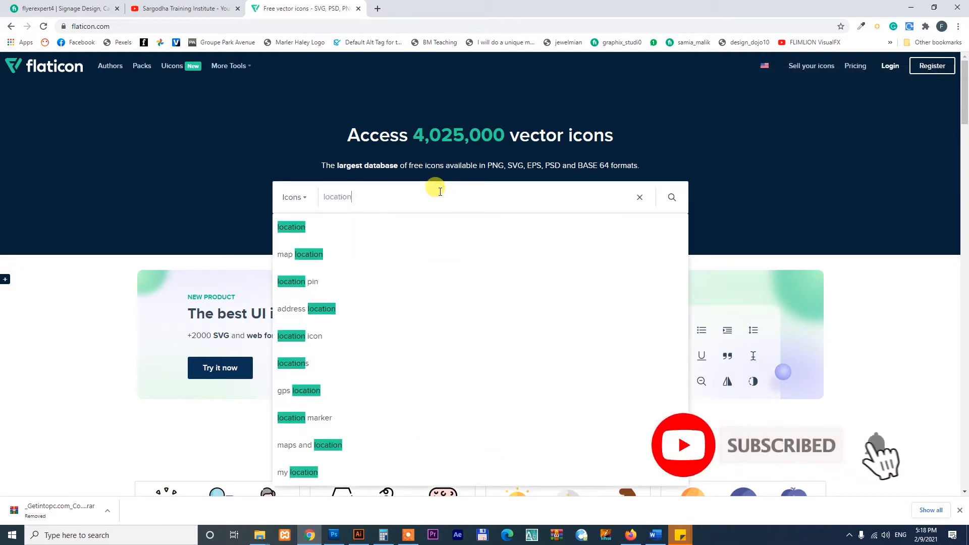
pyautogui.press('Return')
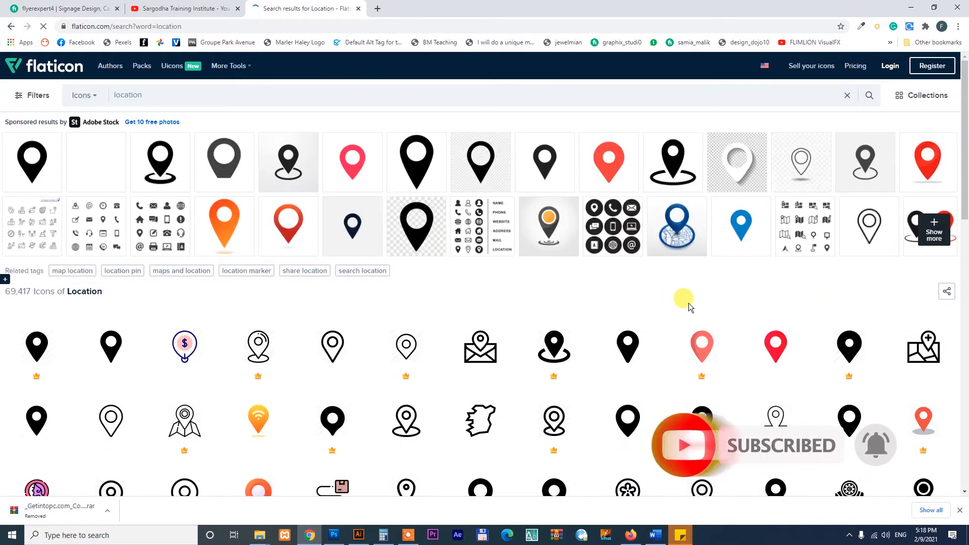
# Step: Download the free solid black pin icon from the first results row as an EPS file and dismiss the attribution notice
pyautogui.scroll(-2, 689, 306)
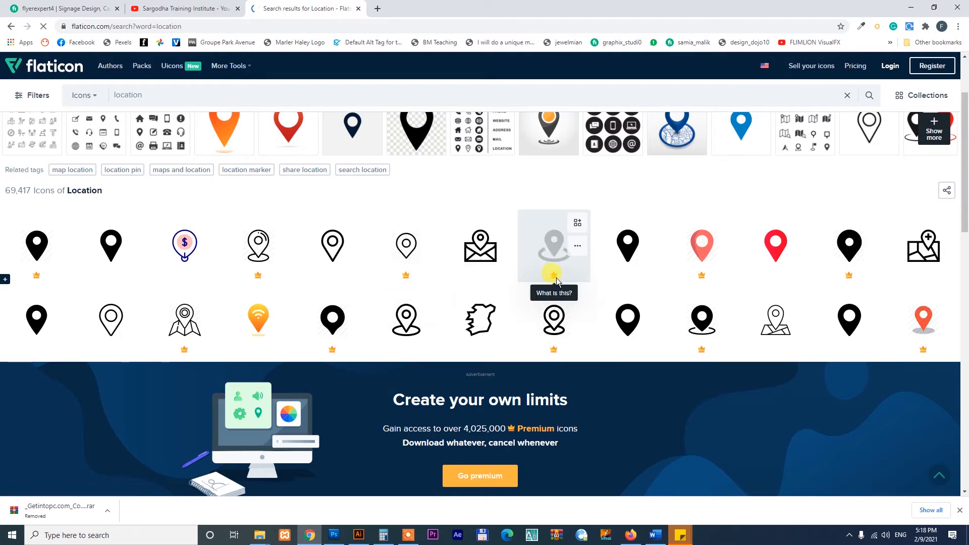
pyautogui.click(629, 256)
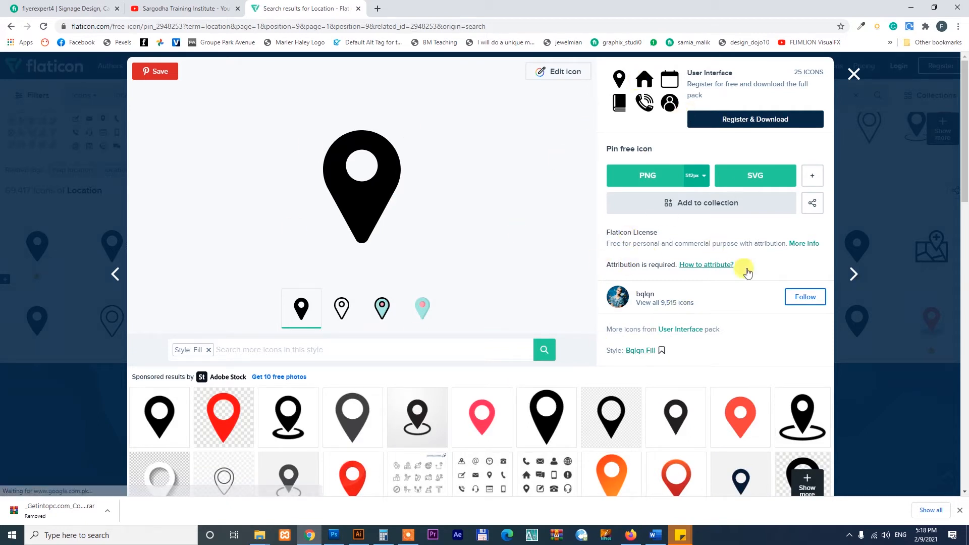
pyautogui.click(813, 176)
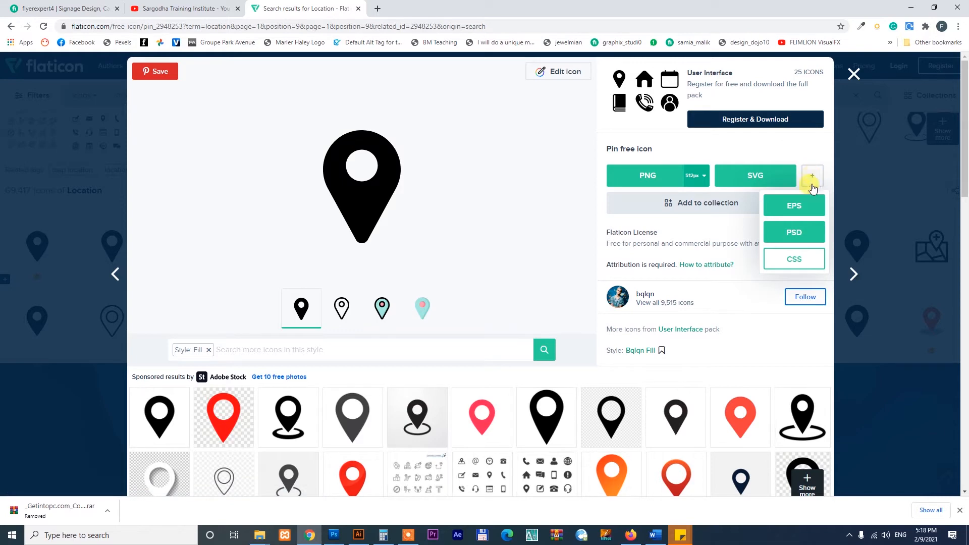
pyautogui.click(794, 206)
pyautogui.click(604, 246)
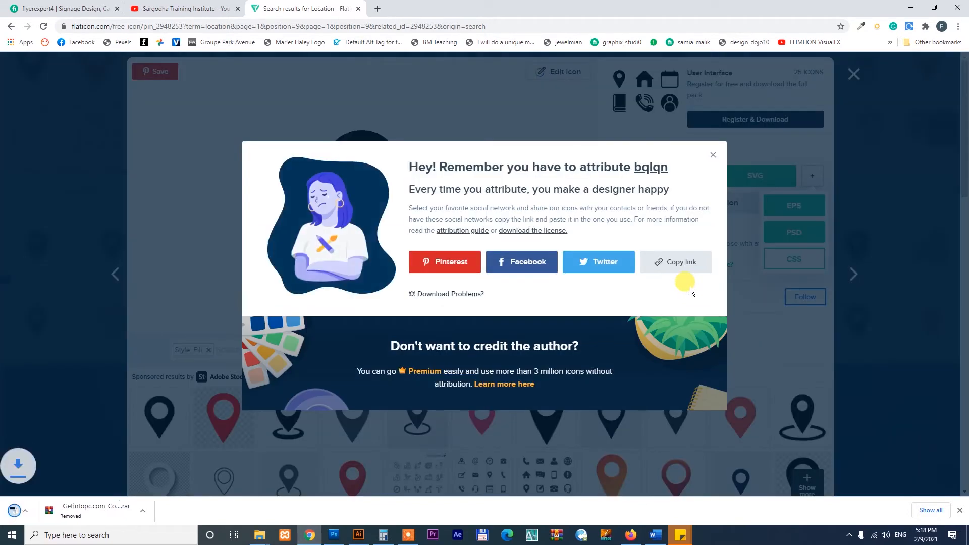
pyautogui.click(713, 156)
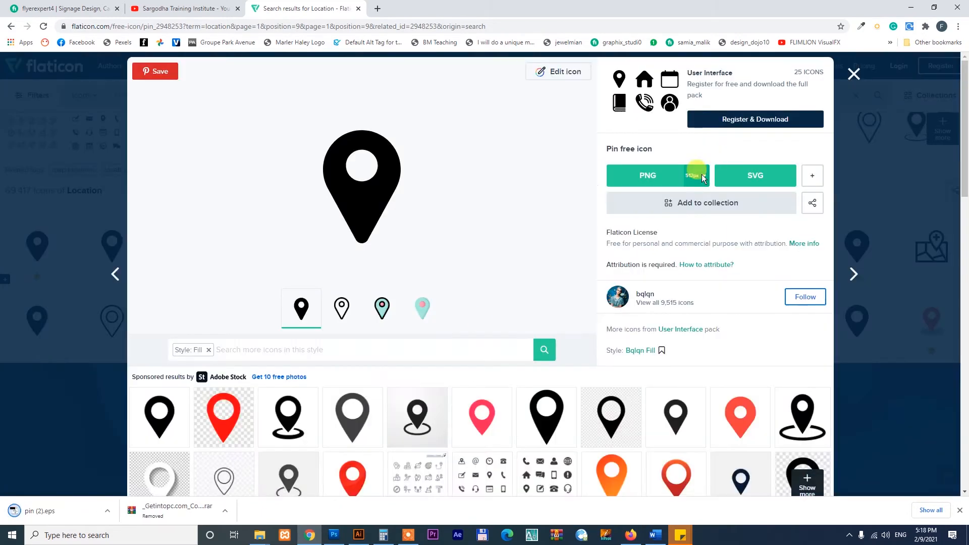
# Step: Show the downloaded pin (2).eps in its folder and place it into the class 4.ai document in Illustrator
pyautogui.click(99, 510)
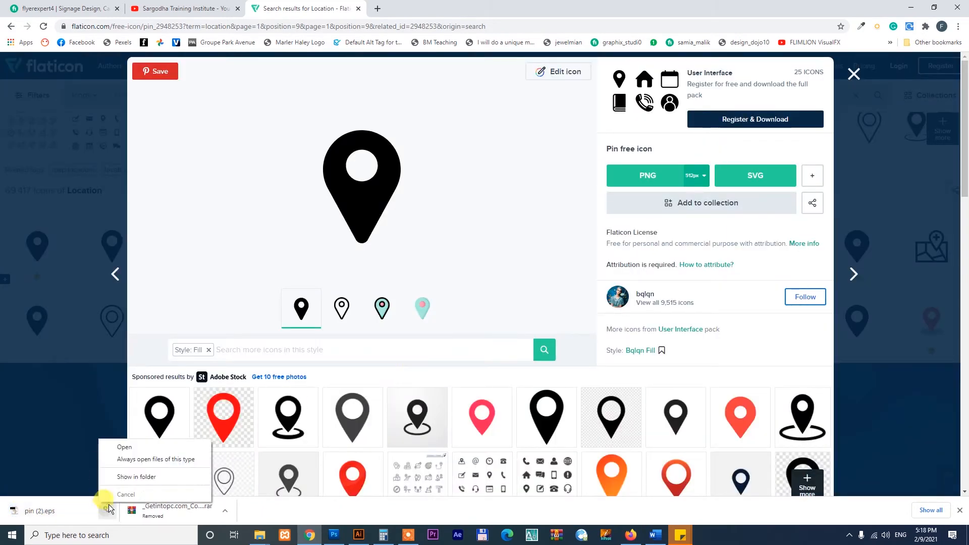
pyautogui.click(130, 477)
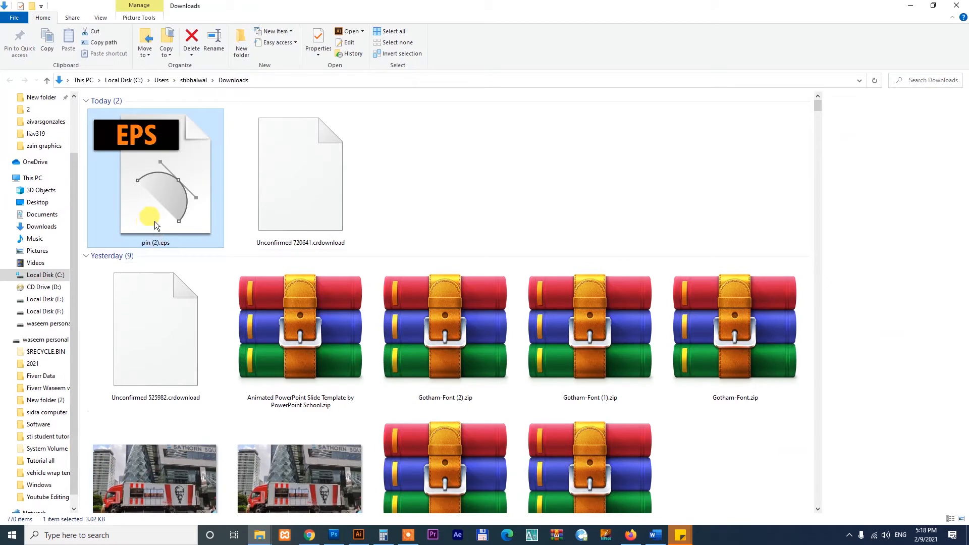
pyautogui.moveTo(159, 215); pyautogui.dragTo(280, 197)
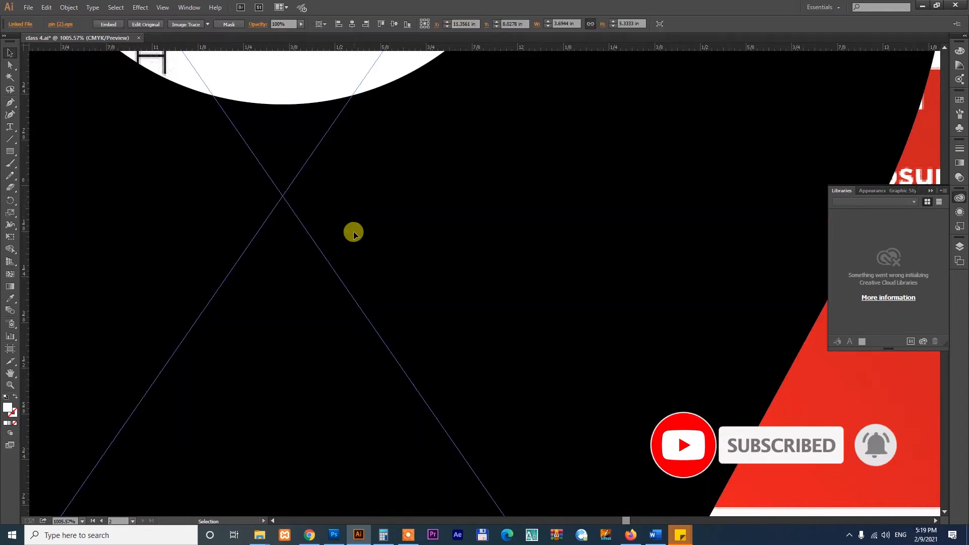
# Step: Move the oversized pin icon off the business card onto the empty canvas beside it
pyautogui.hotkey('ctrl', '-')
pyautogui.hotkey('ctrl', '-')
pyautogui.hotkey('ctrl', '-')
pyautogui.hotkey('ctrl', '-')
pyautogui.hotkey('ctrl', '-')
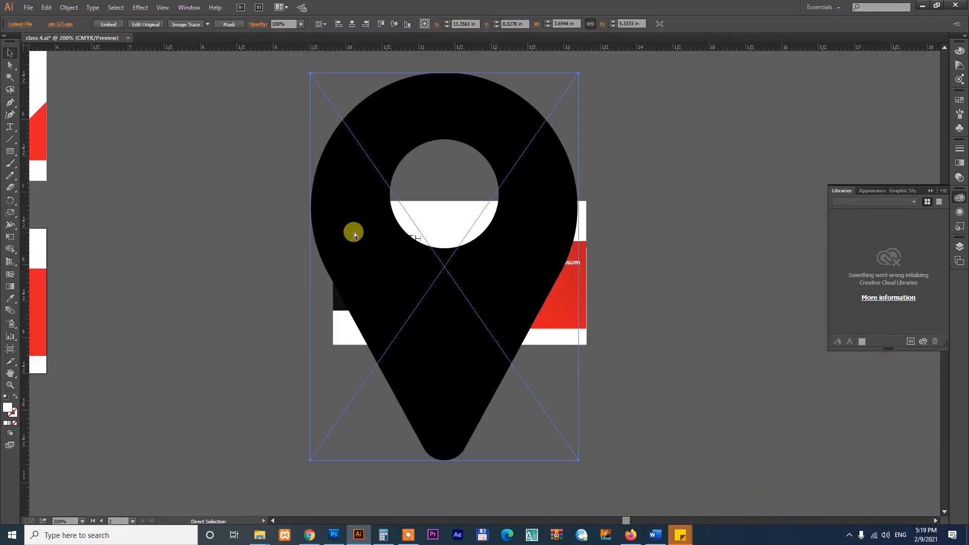
pyautogui.moveTo(509, 274); pyautogui.dragTo(774, 277)
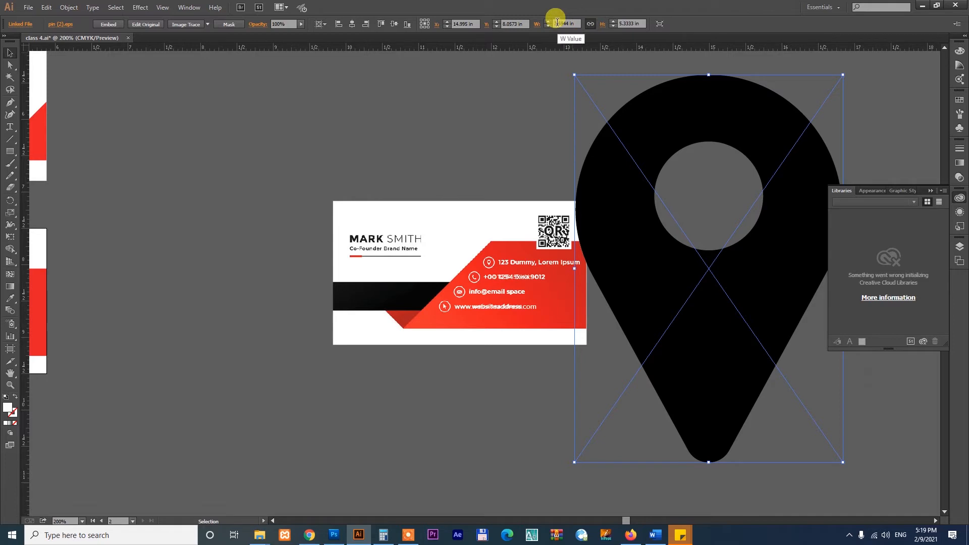
# Step: Scale the pin icon proportionally to 1 in wide and finally to 0.5 in wide, and deselect it
pyautogui.press('Return')
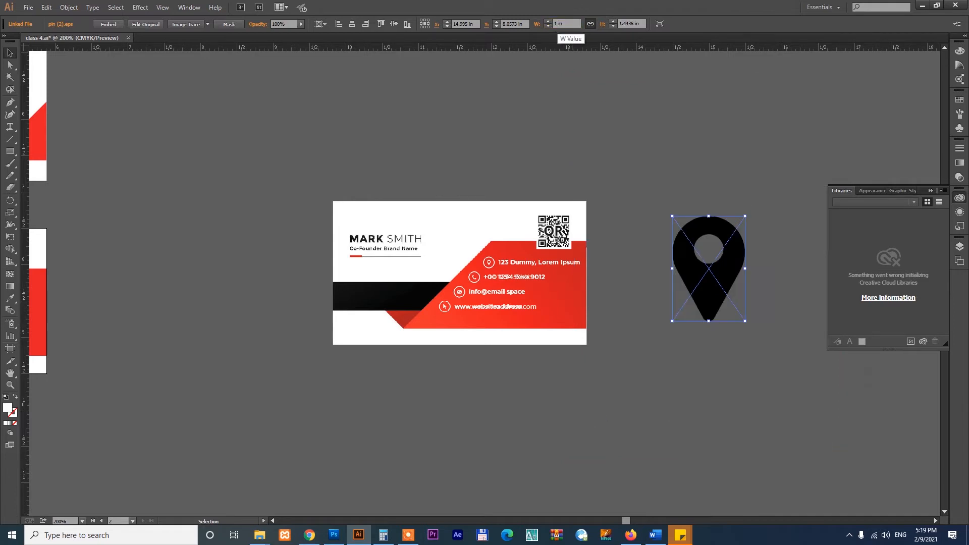
pyautogui.click(566, 23)
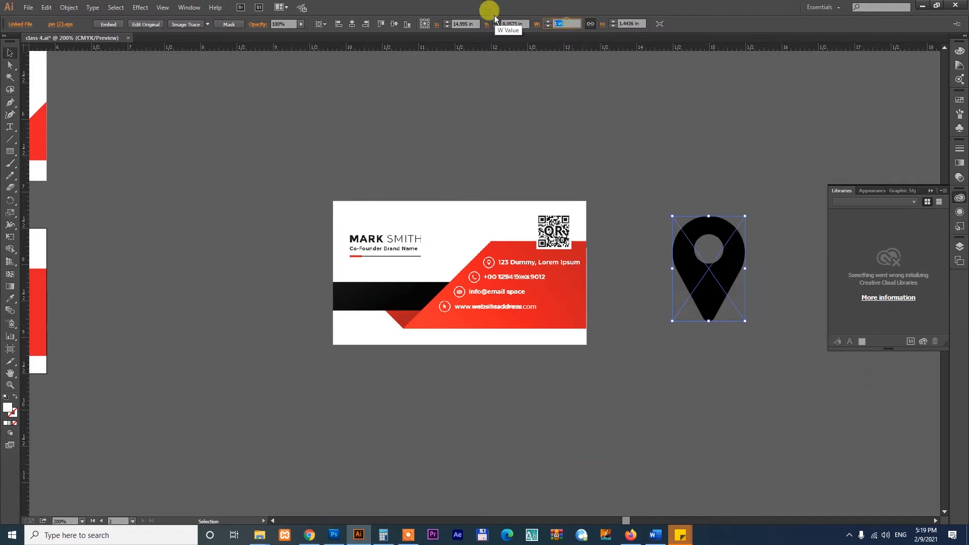
pyautogui.press('Return')
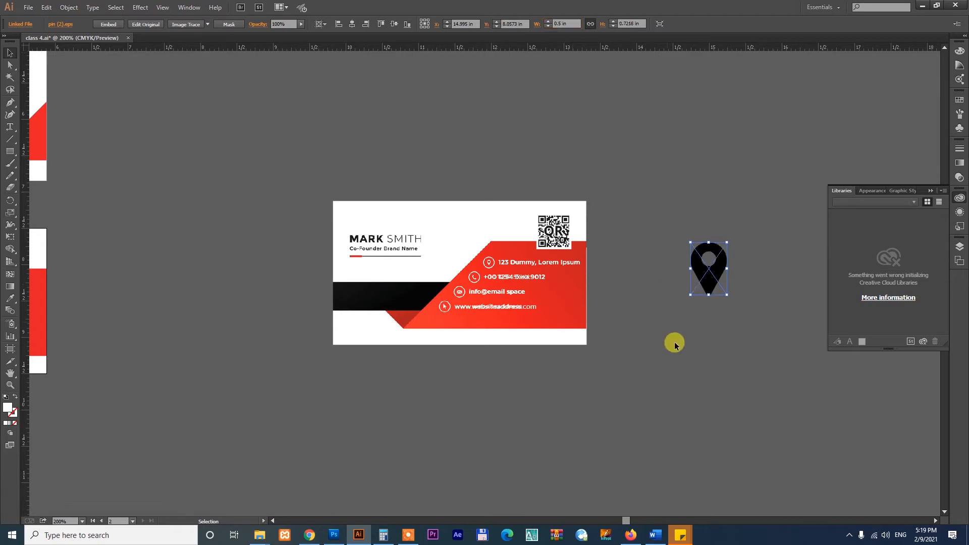
pyautogui.click(682, 370)
# Step: Move the pin icon onto the card over the reference location icon beside the address line
pyautogui.moveTo(712, 273); pyautogui.dragTo(492, 278)
pyautogui.hotkey('ctrl', 'space')
pyautogui.moveTo(449, 233); pyautogui.dragTo(537, 306)
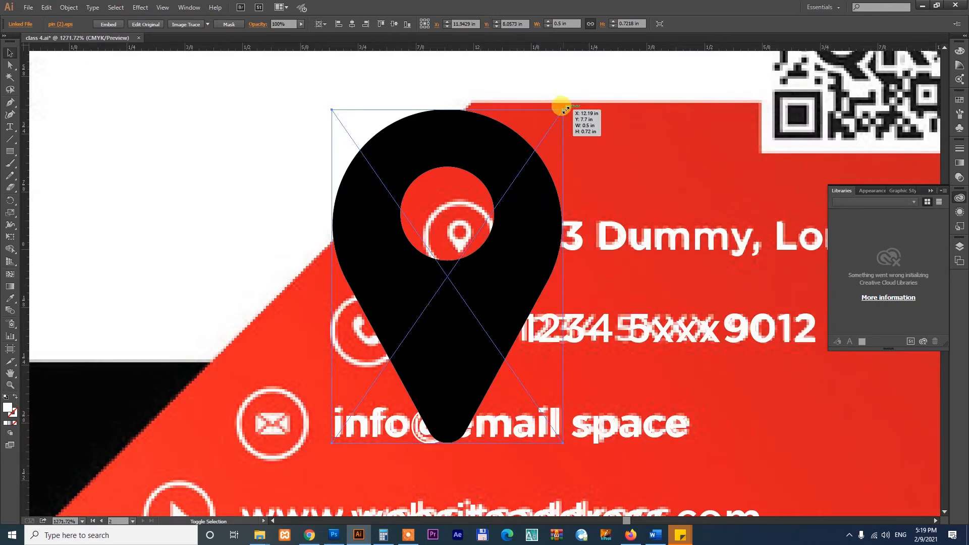
# Step: Scale the pin icon proportionally to about 0.05 in wide and place it over the reference pin inside the address line's circle
pyautogui.moveTo(564, 108); pyautogui.dragTo(503, 246)
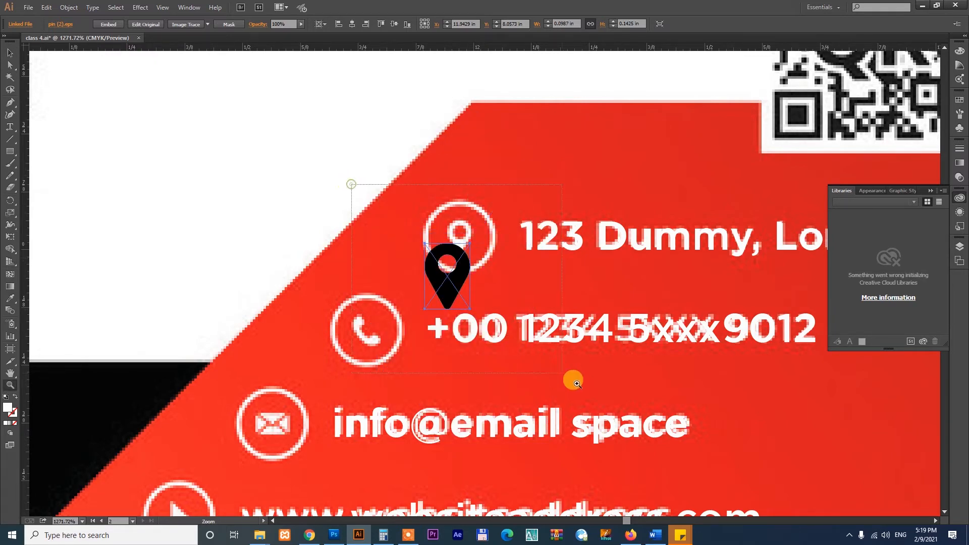
pyautogui.scroll(3, 426, 292)
pyautogui.moveTo(425, 292); pyautogui.dragTo(448, 272)
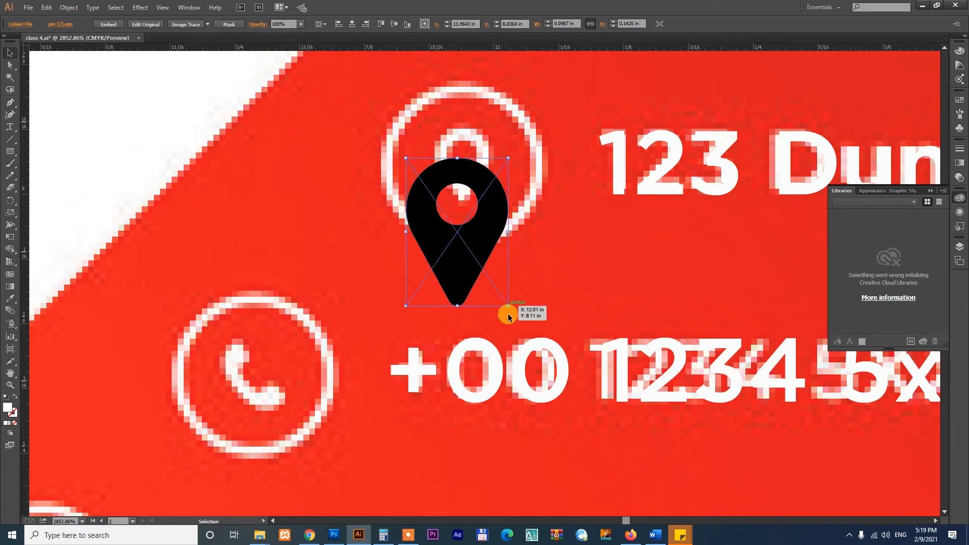
pyautogui.moveTo(509, 306); pyautogui.dragTo(456, 255)
pyautogui.moveTo(441, 203); pyautogui.dragTo(474, 173)
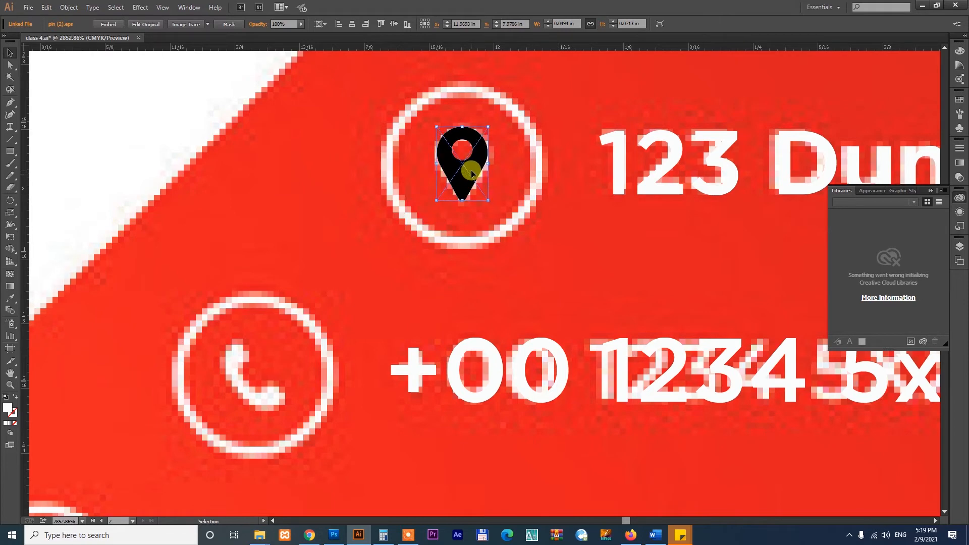
# Step: Try to recolour the linked pin icon with a yellow fill colour
pyautogui.hotkey('ctrl', 'space')
pyautogui.moveTo(356, 69); pyautogui.dragTo(624, 306)
pyautogui.press('space')
pyautogui.moveTo(508, 258); pyautogui.dragTo(558, 285)
pyautogui.doubleClick(8, 407)
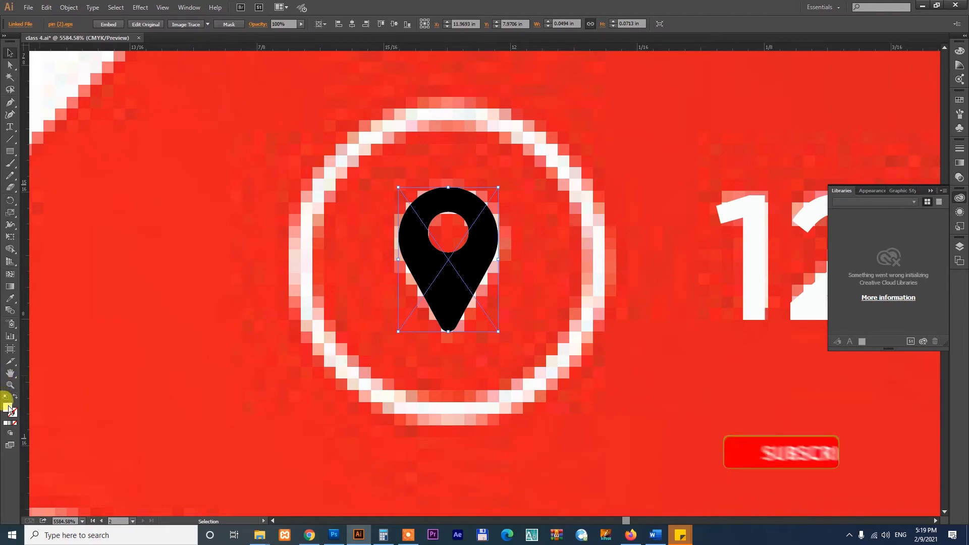
pyautogui.click(445, 222)
pyautogui.click(591, 202)
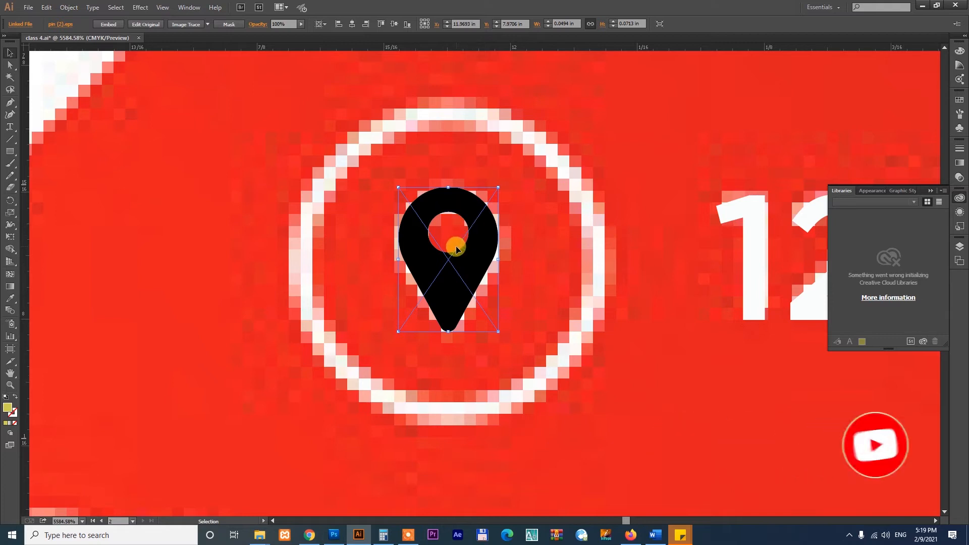
# Step: Nudge the pin icon slightly upward over the reference and embed the linked artwork in the document
pyautogui.moveTo(477, 252)
pyautogui.mouseDown()
pyautogui.moveTo(477, 266)
pyautogui.moveTo(476, 250)
pyautogui.mouseUp()
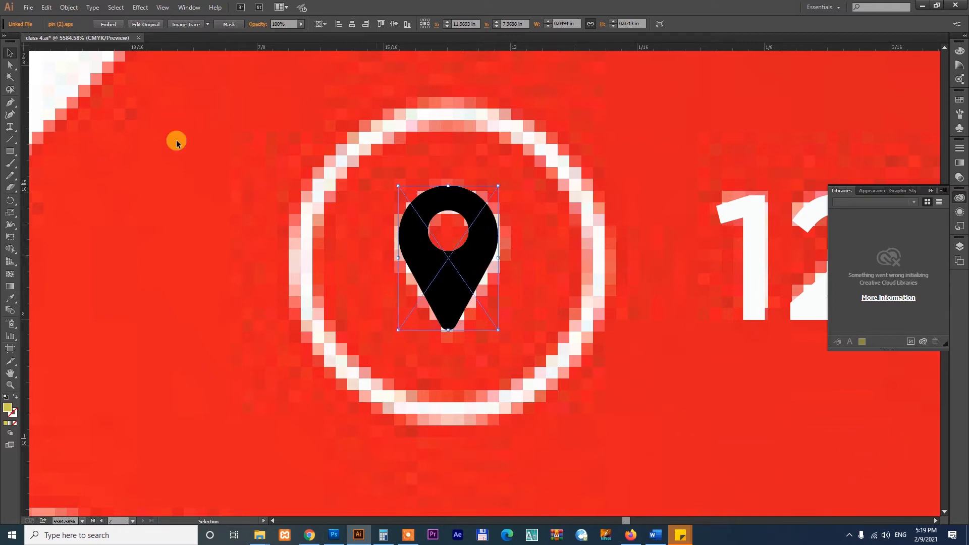
pyautogui.click(107, 24)
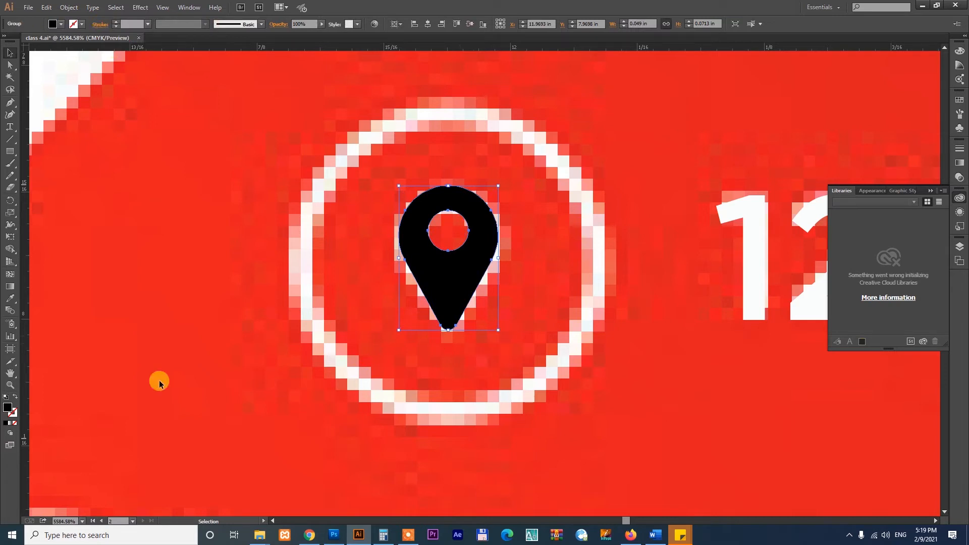
# Step: Try to fill the embedded pin icon with blue and with dark green 22933F using the Color Picker
pyautogui.doubleClick(7, 408)
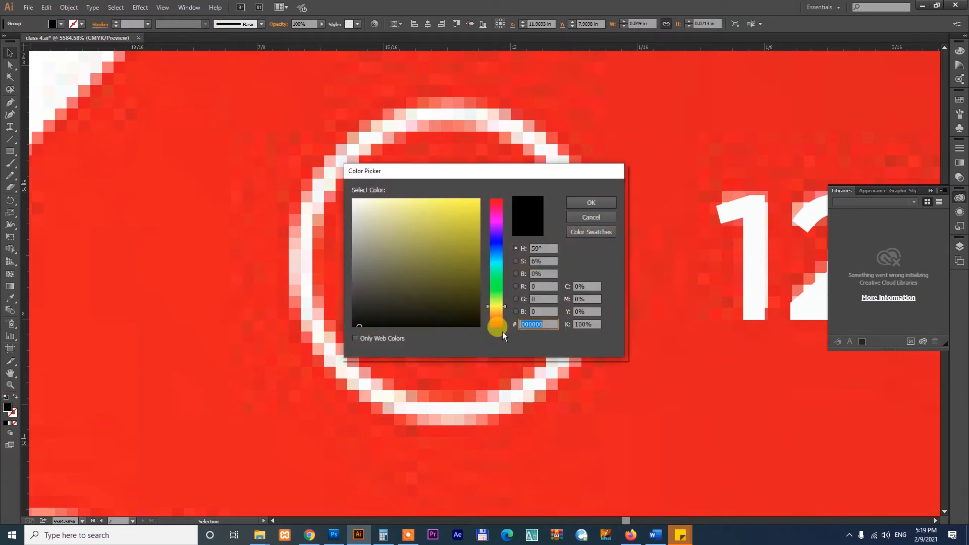
pyautogui.click(497, 253)
pyautogui.click(459, 210)
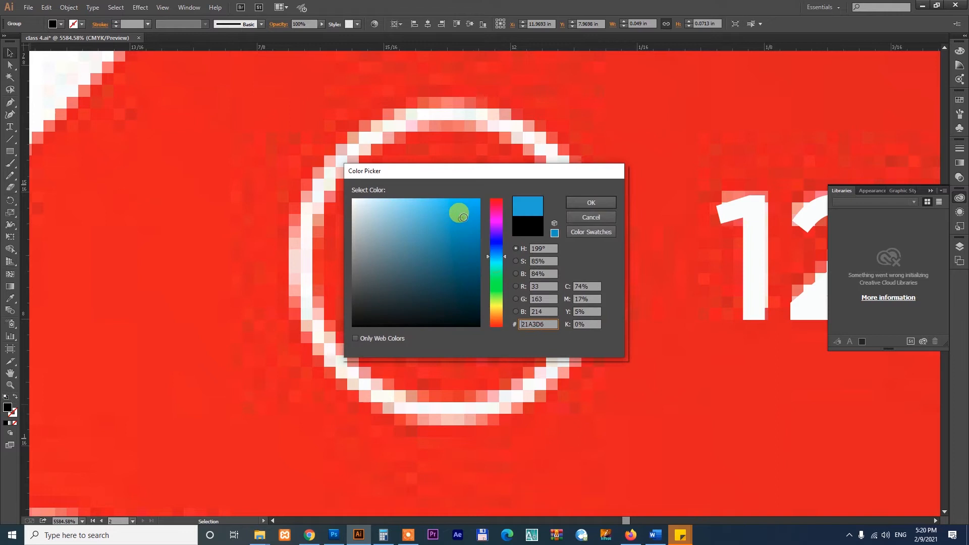
pyautogui.click(591, 203)
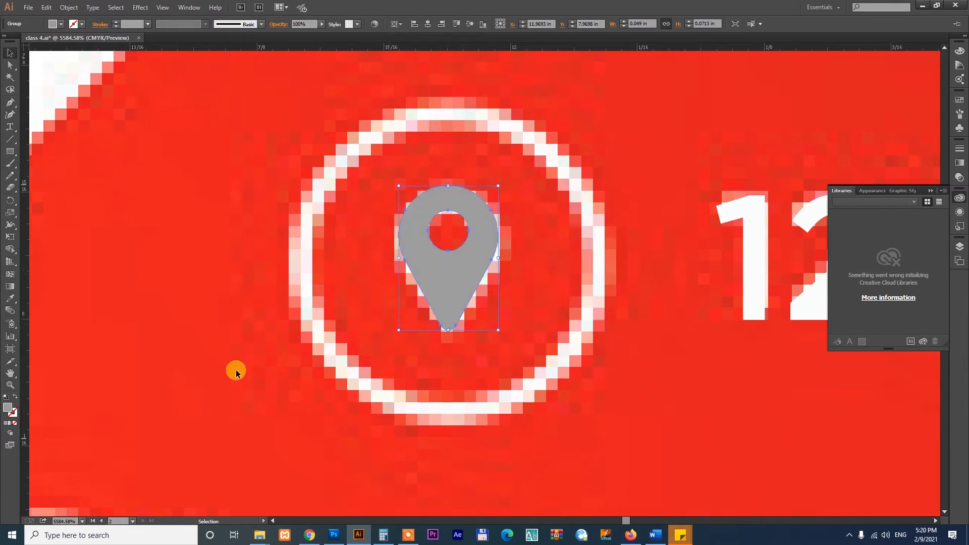
pyautogui.doubleClick(7, 407)
pyautogui.click(497, 278)
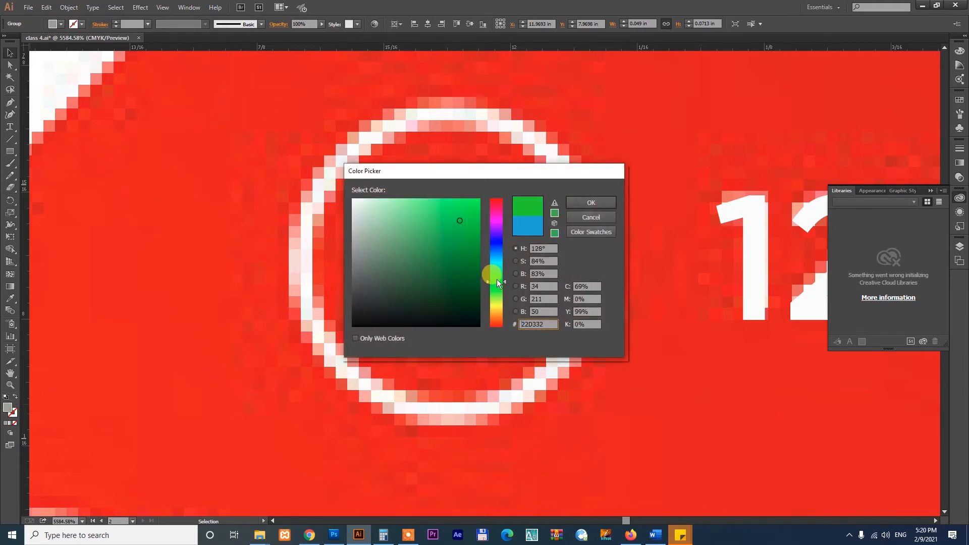
pyautogui.click(452, 253)
pyautogui.click(595, 202)
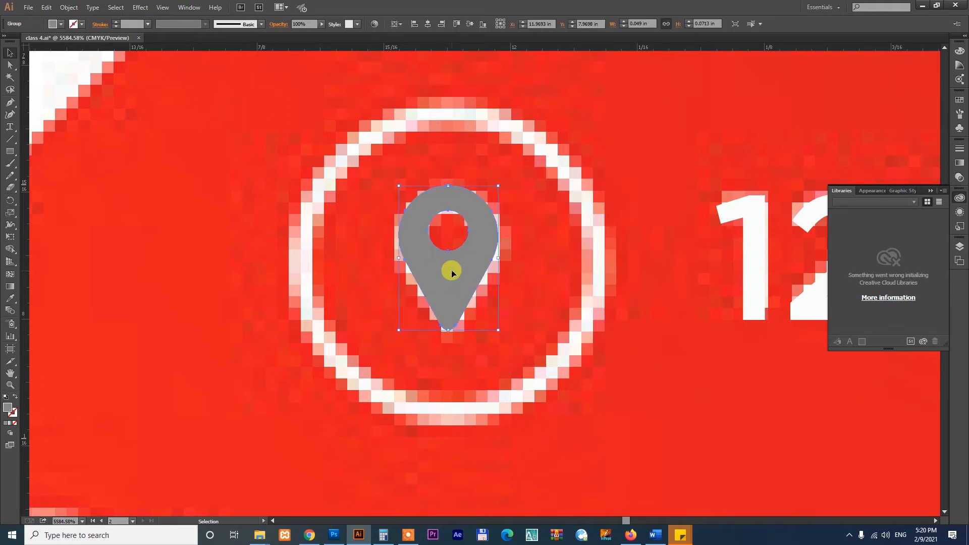
# Step: Move the pin icon off the red shape onto the empty white area and ungroup it
pyautogui.hotkey('ctrl', '-')
pyautogui.hotkey('ctrl', '-')
pyautogui.hotkey('ctrl', '-')
pyautogui.hotkey('ctrl', '-')
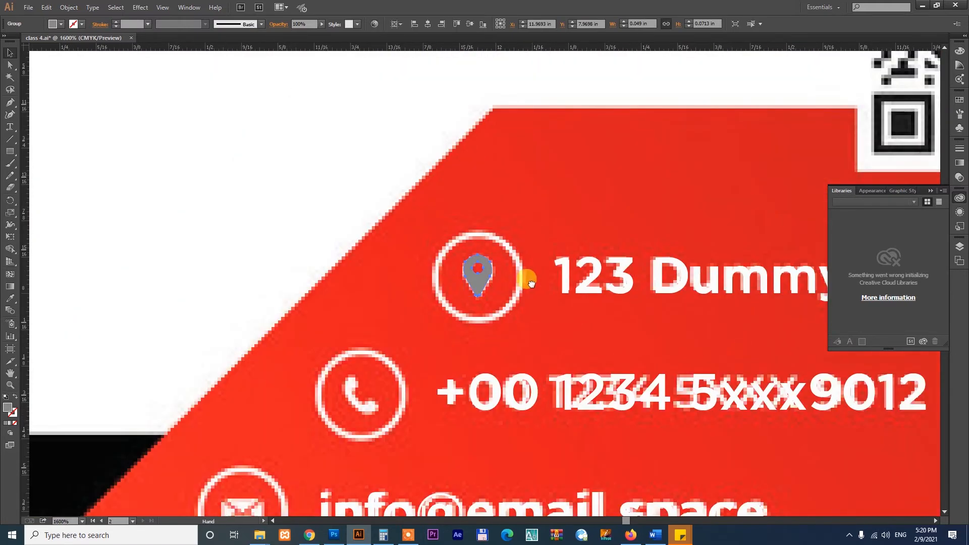
pyautogui.moveTo(532, 284); pyautogui.dragTo(348, 238)
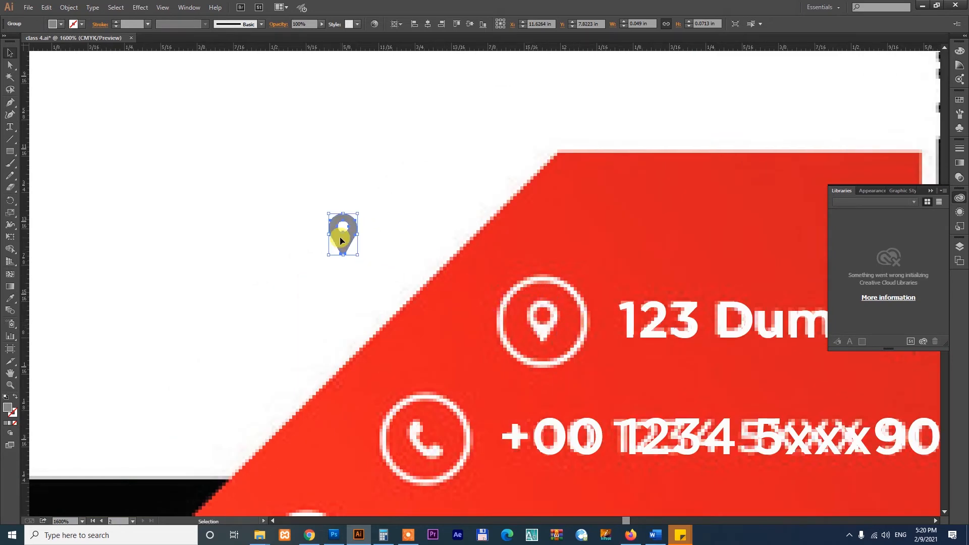
pyautogui.press('z')
pyautogui.moveTo(283, 197); pyautogui.dragTo(507, 314)
pyautogui.press('v')
pyautogui.rightClick(272, 207)
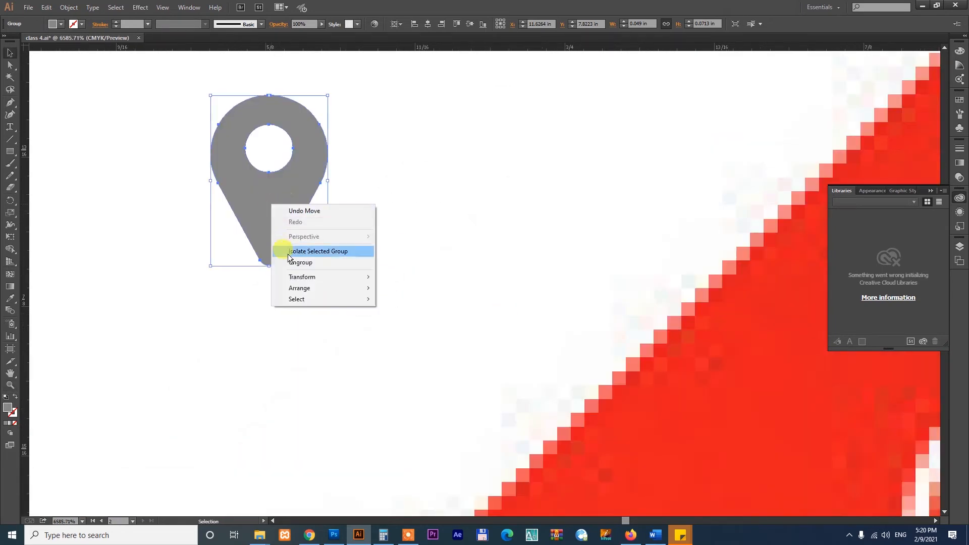
pyautogui.click(308, 262)
# Step: Shift the pin icon closer to the red shape and try a lighter green fill on it
pyautogui.click(350, 233)
pyautogui.moveTo(277, 216); pyautogui.dragTo(525, 214)
pyautogui.doubleClick(8, 409)
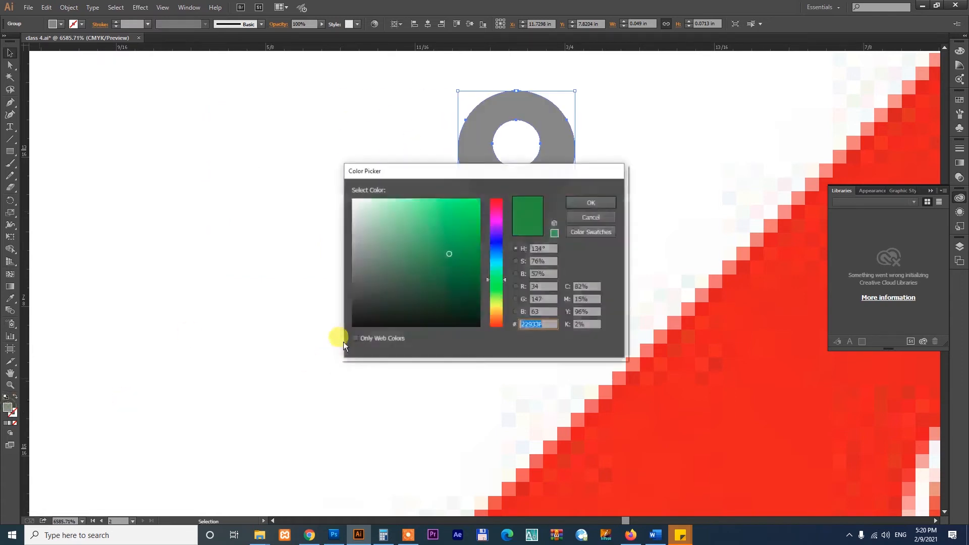
pyautogui.click(444, 233)
pyautogui.click(606, 202)
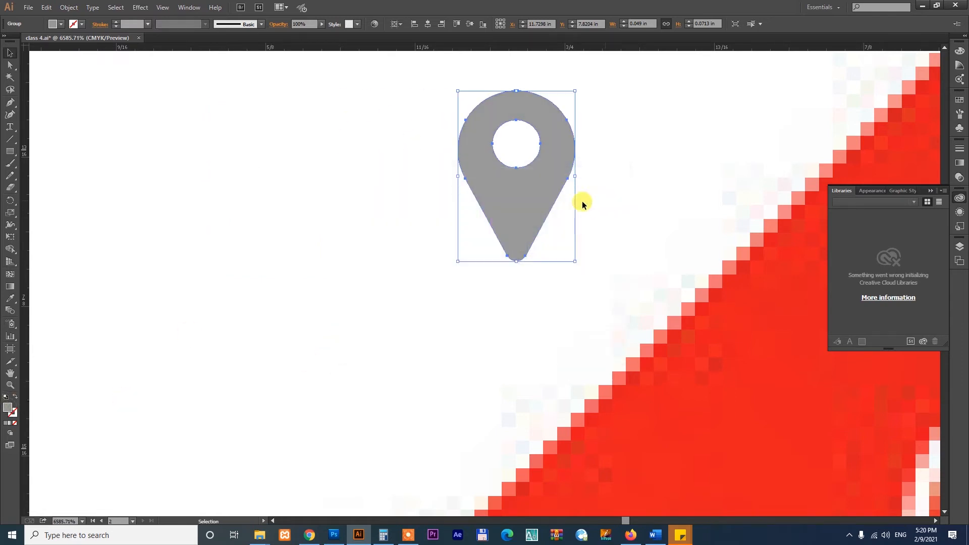
# Step: Ungroup the pin icon a second time and move it farther away from the red shape
pyautogui.rightClick(555, 198)
pyautogui.rightClick(533, 198)
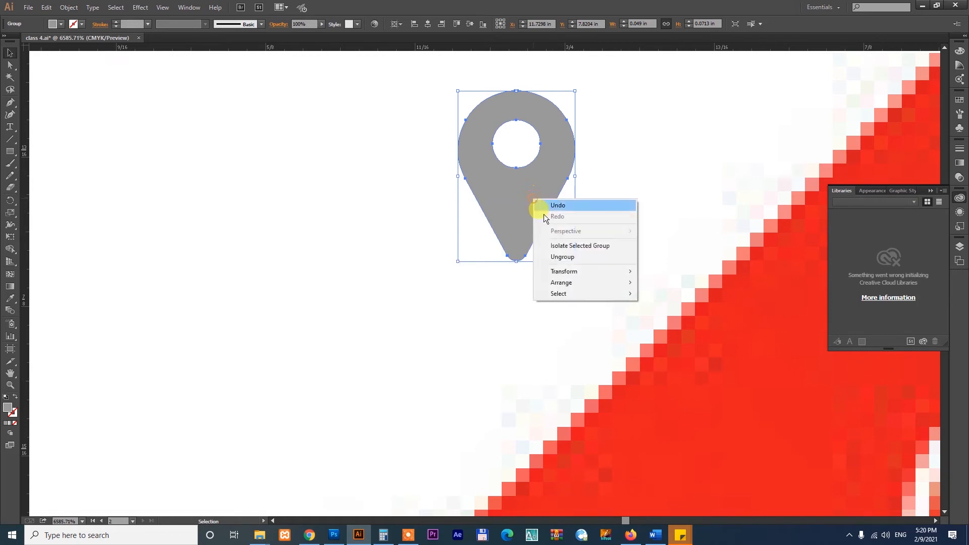
pyautogui.click(562, 256)
pyautogui.moveTo(519, 208); pyautogui.dragTo(372, 237)
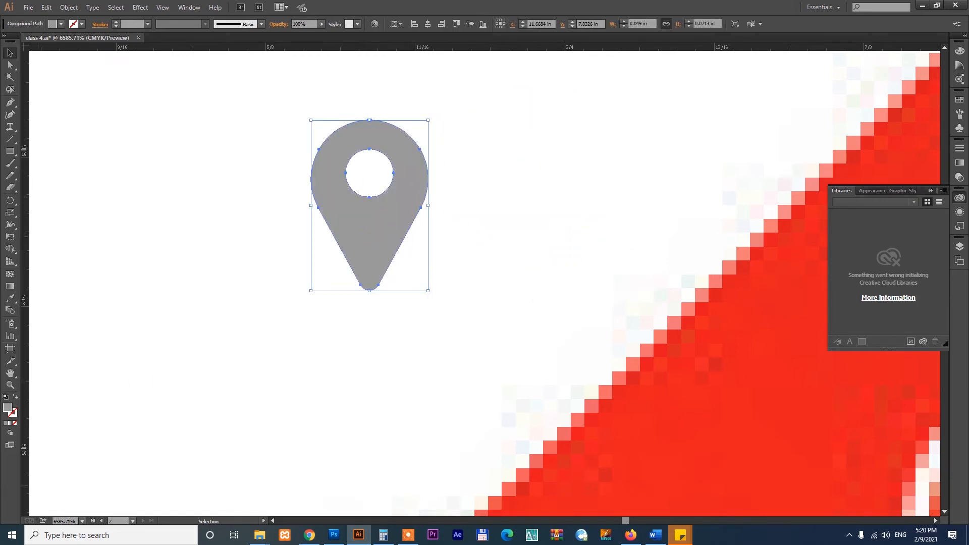
# Step: Try to fill the ungrouped pin icon with a bright blue using the Color Picker
pyautogui.doubleClick(8, 409)
pyautogui.moveTo(497, 278); pyautogui.dragTo(497, 254)
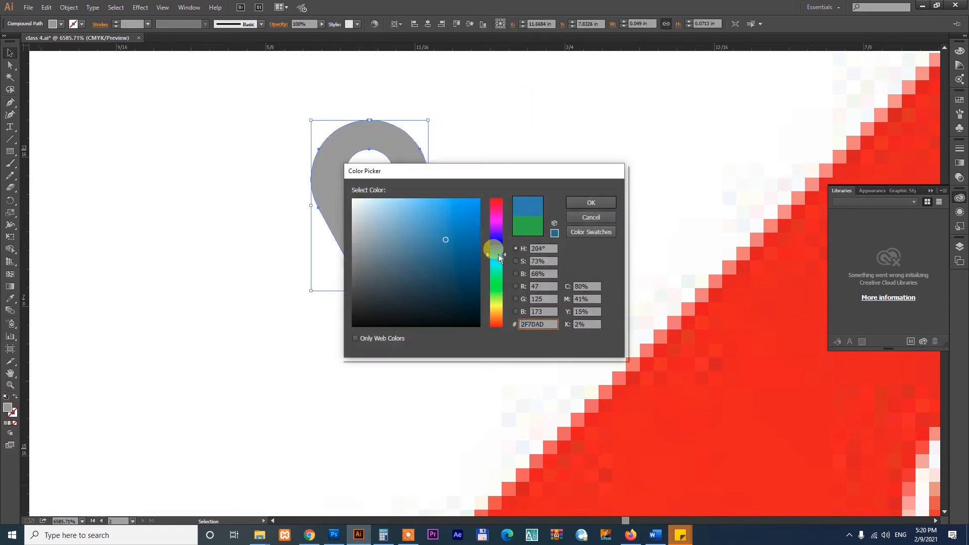
pyautogui.click(471, 212)
pyautogui.click(581, 203)
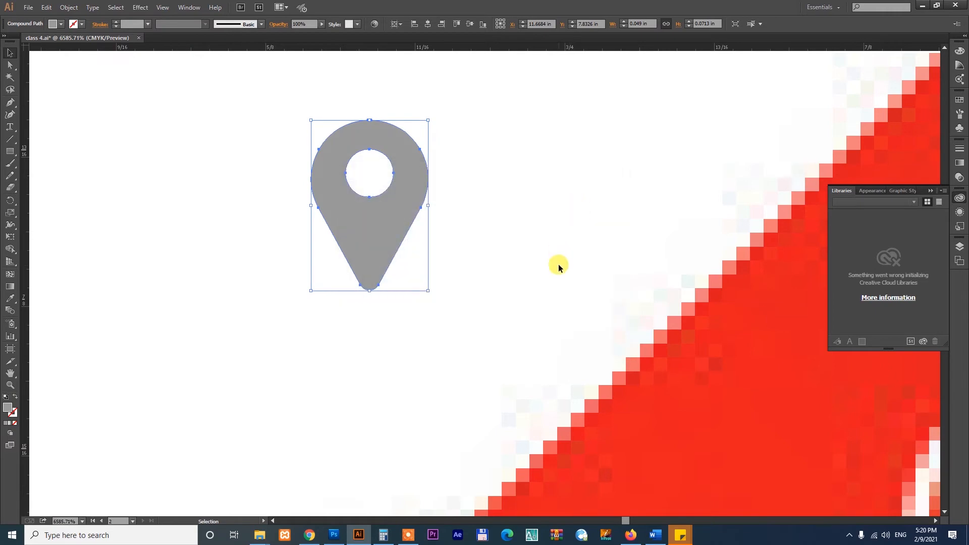
pyautogui.hotkey('ctrl', '-')
pyautogui.hotkey('ctrl', '-')
pyautogui.hotkey('ctrl', '-')
pyautogui.hotkey('ctrl', '-')
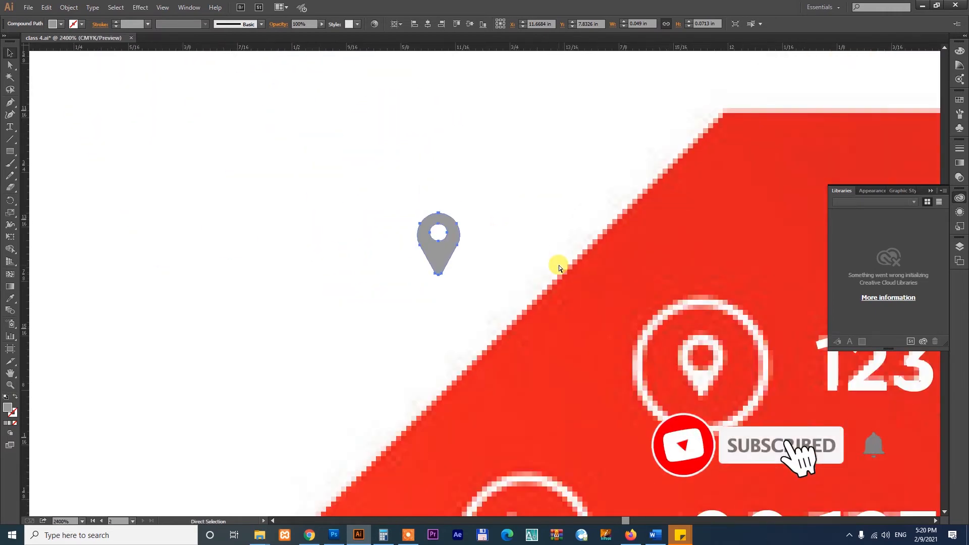
pyautogui.hotkey('ctrl', '-')
pyautogui.moveTo(559, 331); pyautogui.dragTo(503, 307)
pyautogui.keyDown('ctrl'); pyautogui.moveTo(309, 197); pyautogui.dragTo(584, 401); pyautogui.keyUp('ctrl')
pyautogui.rightClick(317, 147)
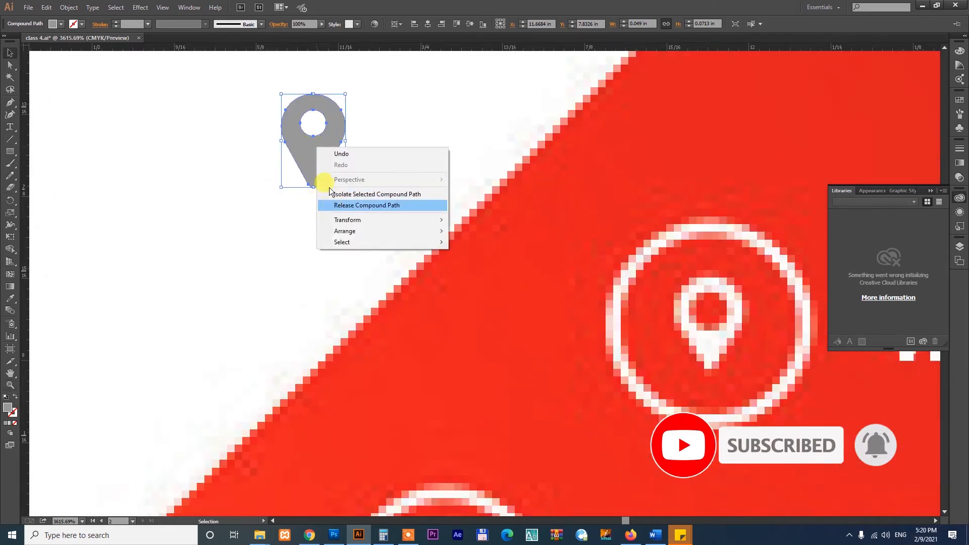
pyautogui.click(314, 151)
# Step: Try several swatch colours on the pin icon, fill it with white, and place it over the reference pin inside the circle
pyautogui.moveTo(326, 173); pyautogui.dragTo(354, 205)
pyautogui.click(60, 24)
pyautogui.click(61, 48)
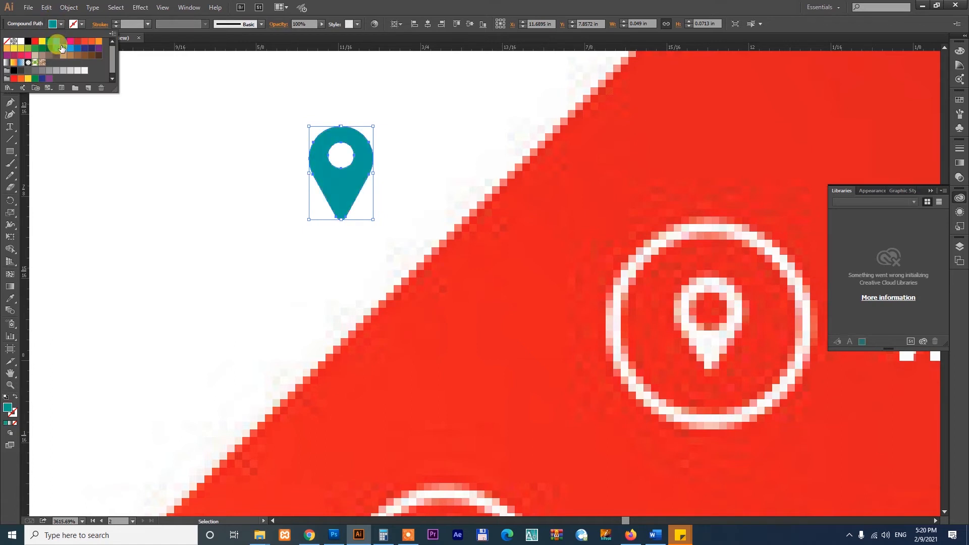
pyautogui.click(58, 42)
pyautogui.click(47, 43)
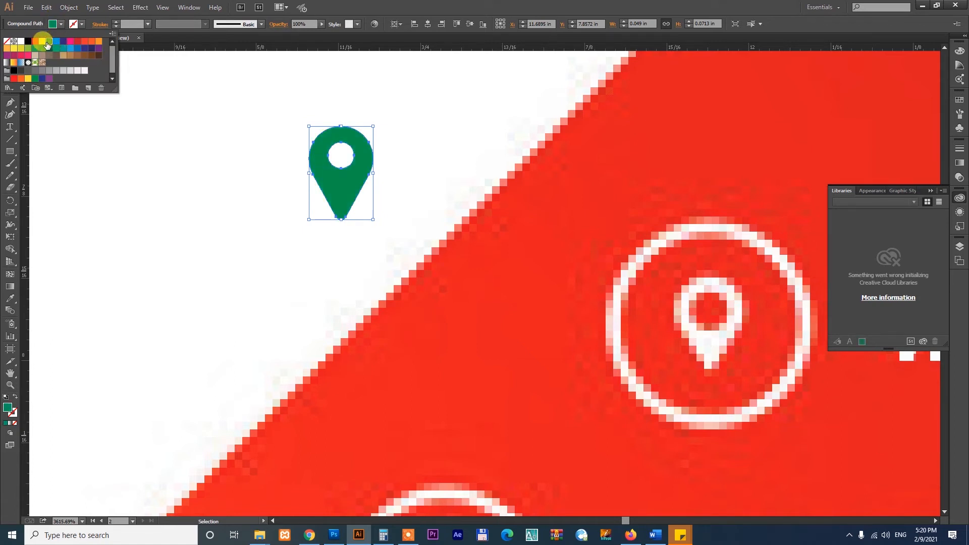
pyautogui.click(42, 42)
pyautogui.click(34, 41)
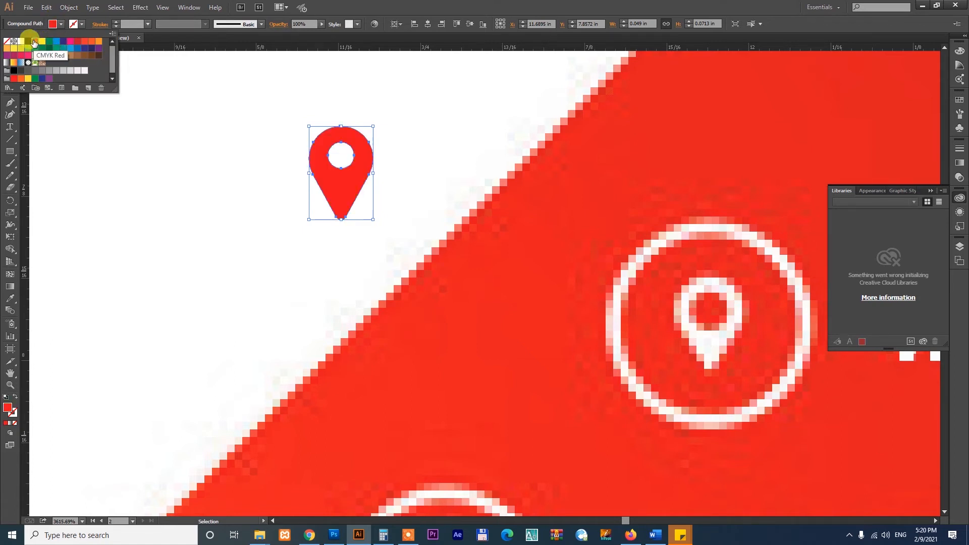
pyautogui.click(21, 43)
pyautogui.click(456, 251)
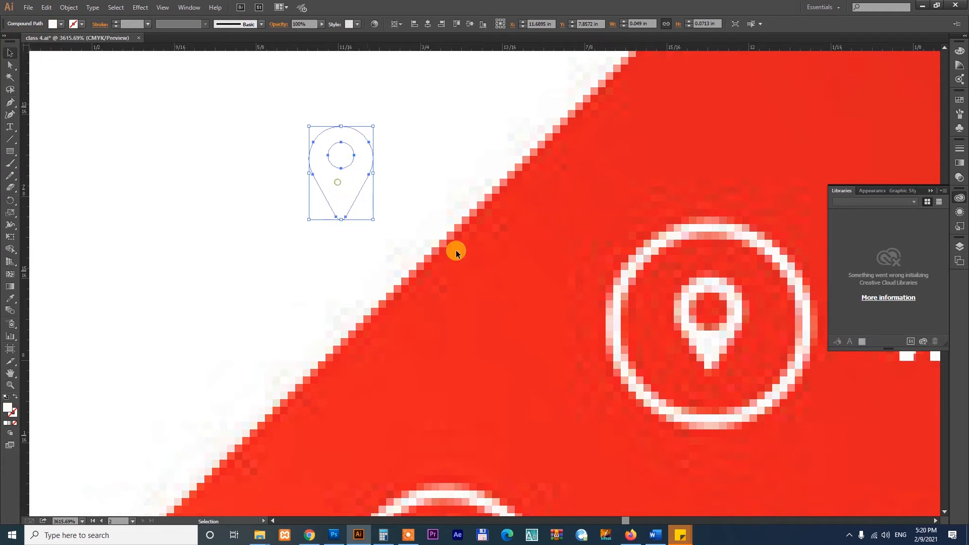
pyautogui.moveTo(354, 186); pyautogui.dragTo(718, 337)
pyautogui.moveTo(767, 380); pyautogui.dragTo(606, 340)
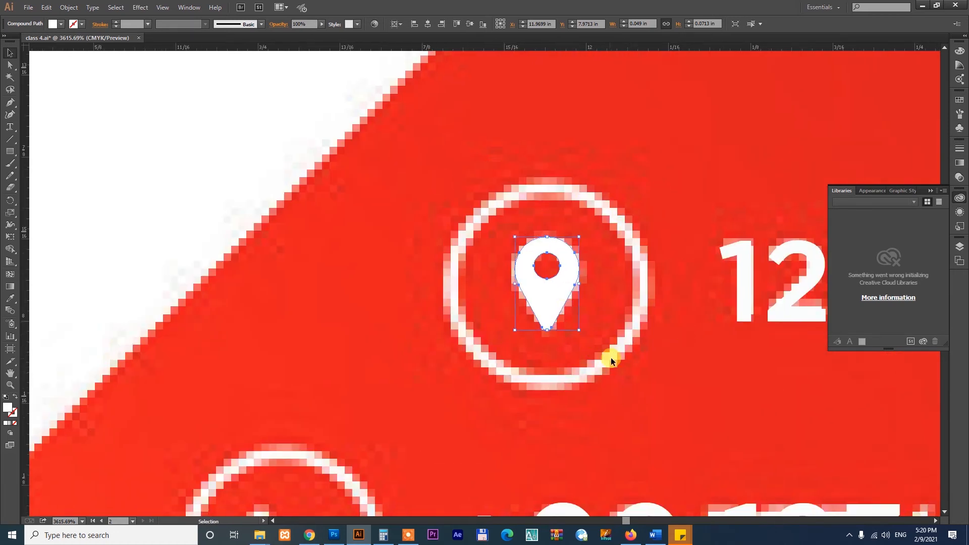
# Step: Draw a white circle about 0.098 in wide beside the location icon with the Ellipse tool, and delete it
pyautogui.click(7, 153)
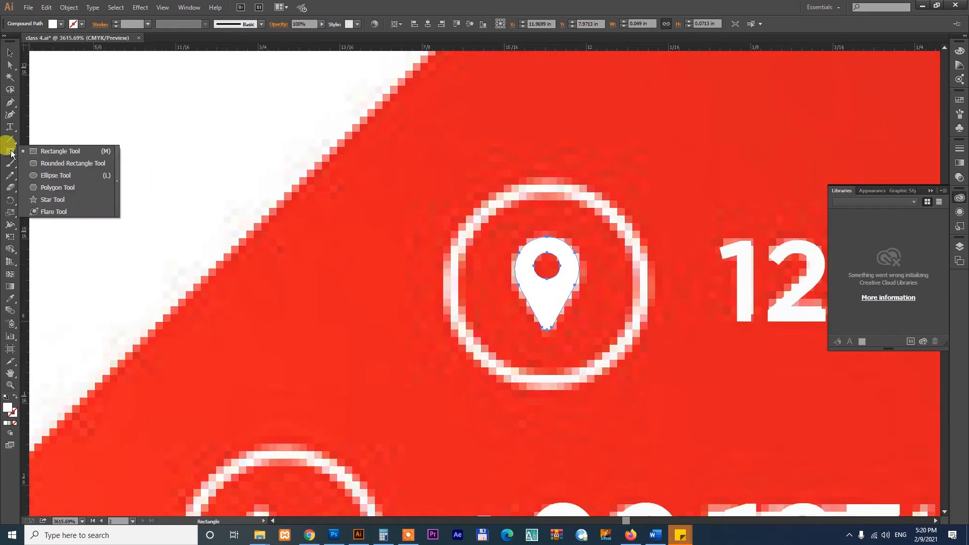
pyautogui.moveTo(9, 153); pyautogui.dragTo(53, 176)
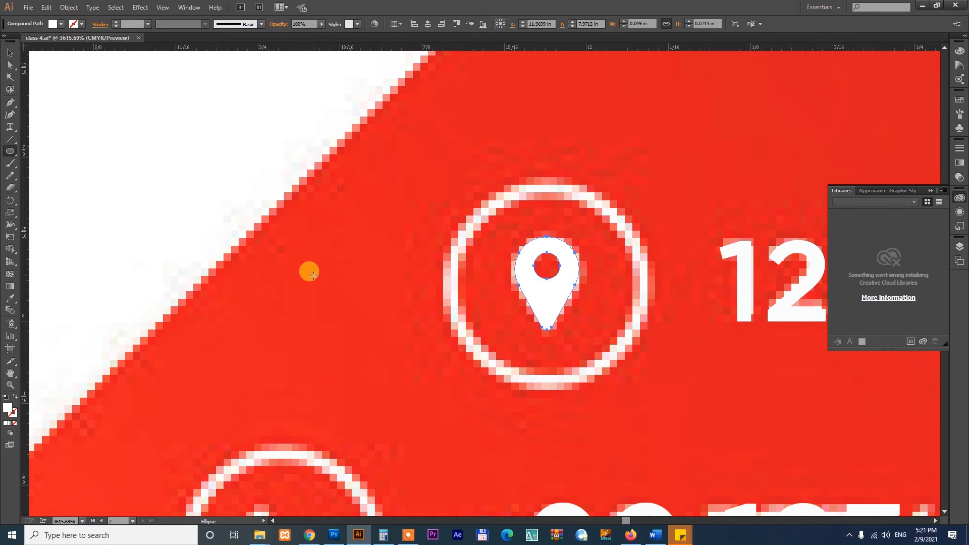
pyautogui.moveTo(313, 275); pyautogui.dragTo(377, 340)
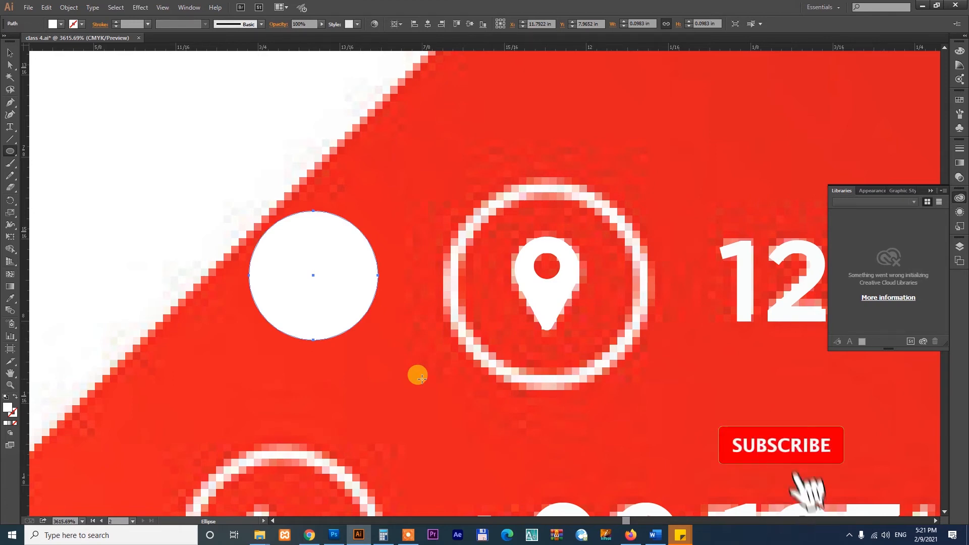
pyautogui.press('v')
pyautogui.moveTo(352, 291); pyautogui.dragTo(373, 301)
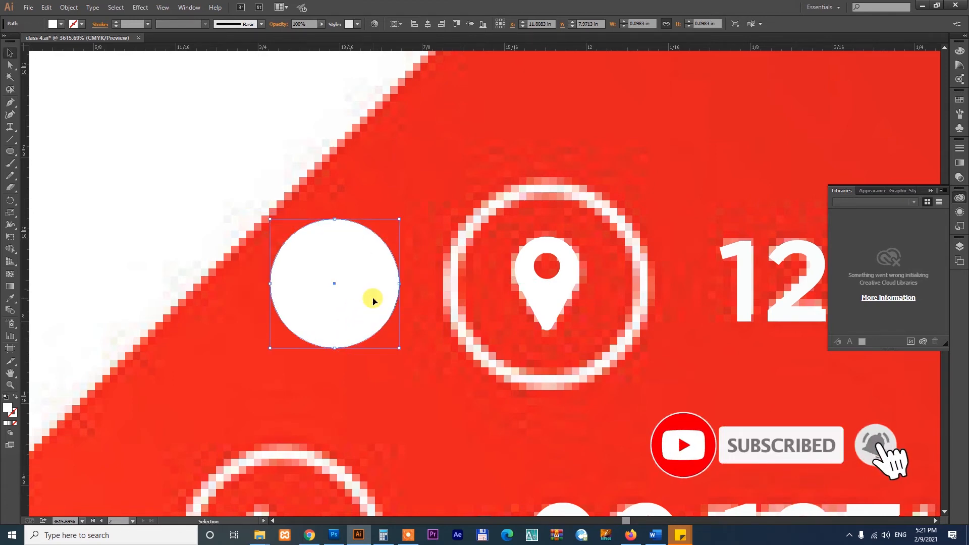
pyautogui.press('Delete')
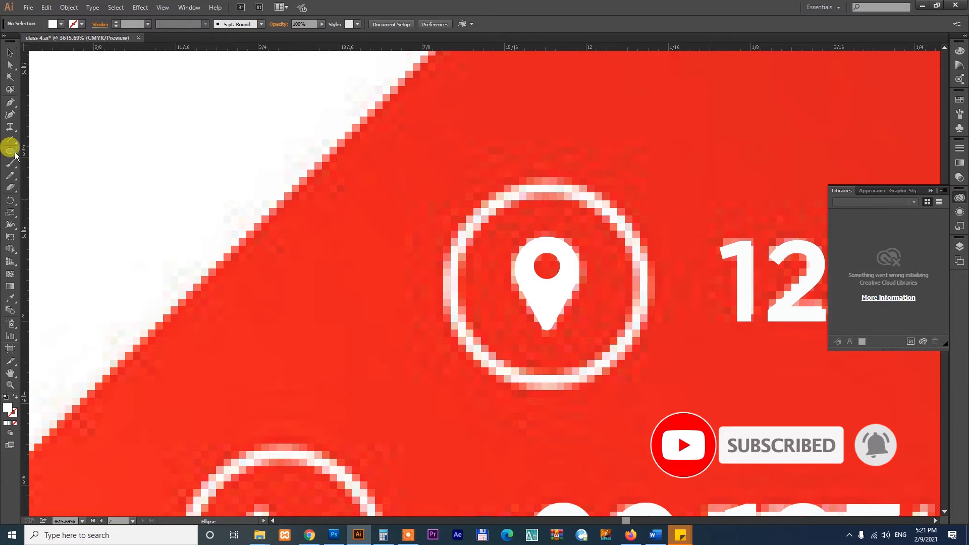
# Step: Draw a white circle about 0.134 in wide and centre it over the pin icon inside the reference circle
pyautogui.moveTo(271, 253); pyautogui.dragTo(444, 428)
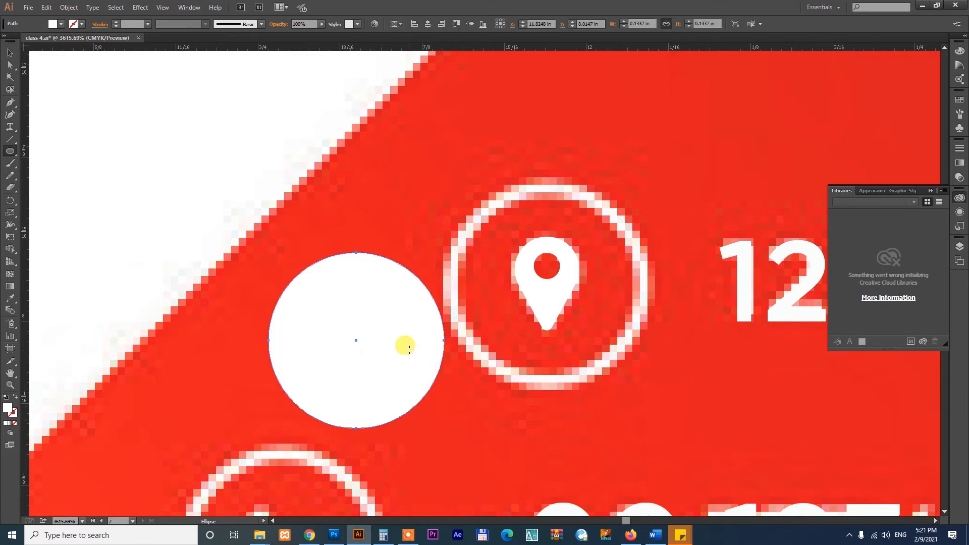
pyautogui.press('v')
pyautogui.moveTo(404, 309); pyautogui.dragTo(580, 260)
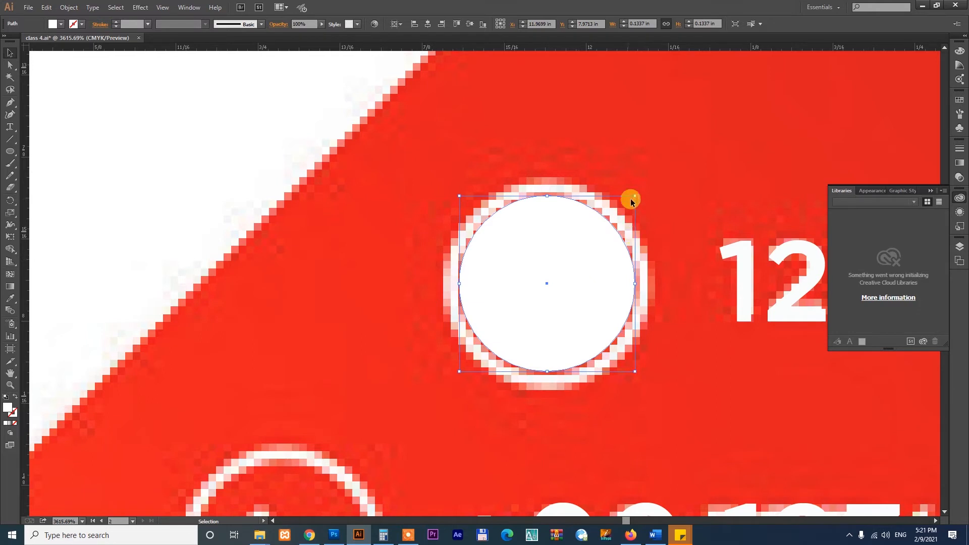
# Step: Enlarge the white circle to about 0.159 in wide and move it off the reference pin, beside the reference circle
pyautogui.moveTo(636, 197); pyautogui.dragTo(652, 179)
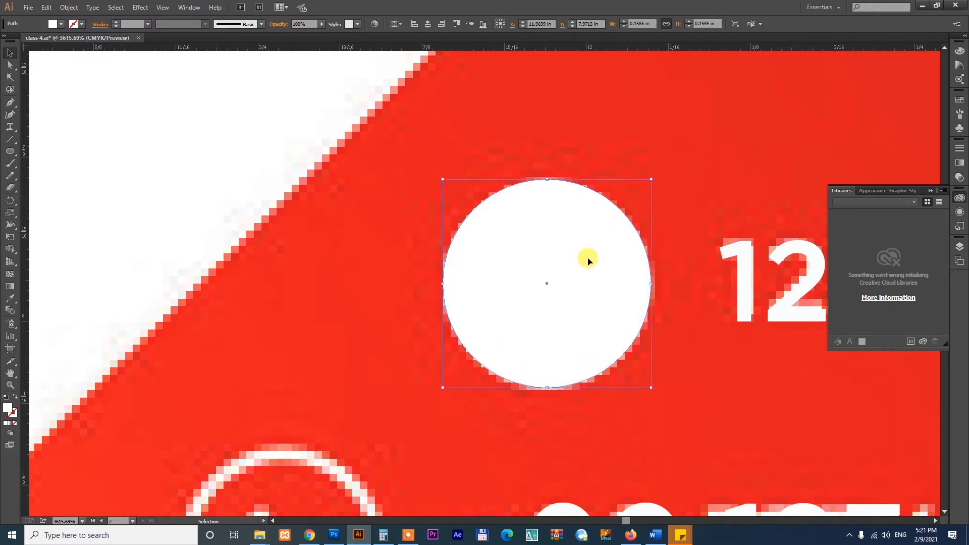
pyautogui.moveTo(536, 253); pyautogui.dragTo(360, 269)
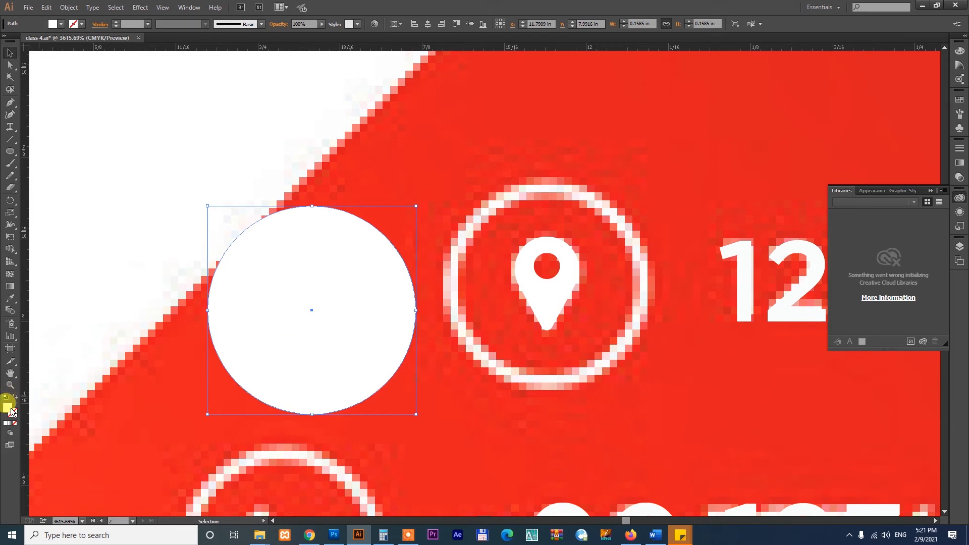
pyautogui.click(325, 342)
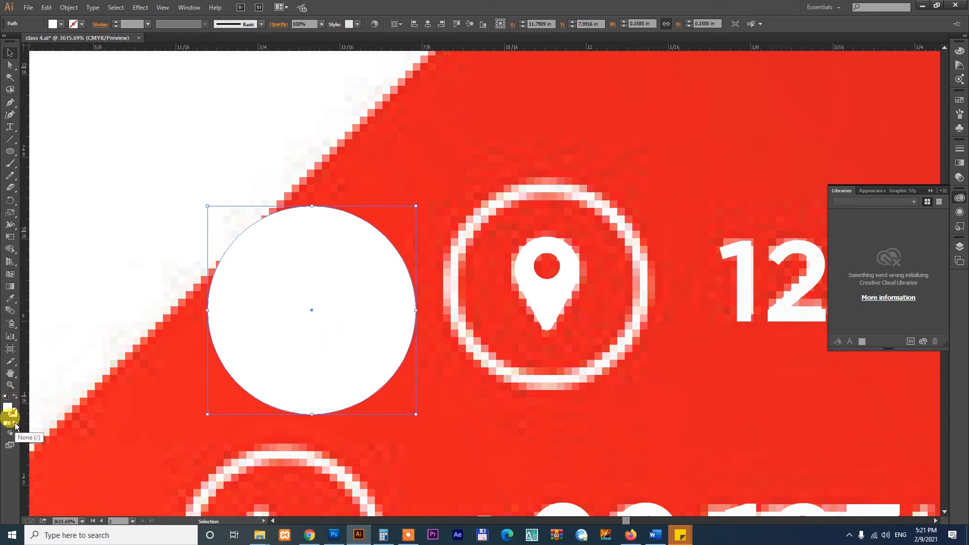
# Step: Remove the circle's fill and give it a white stroke
pyautogui.click(78, 25)
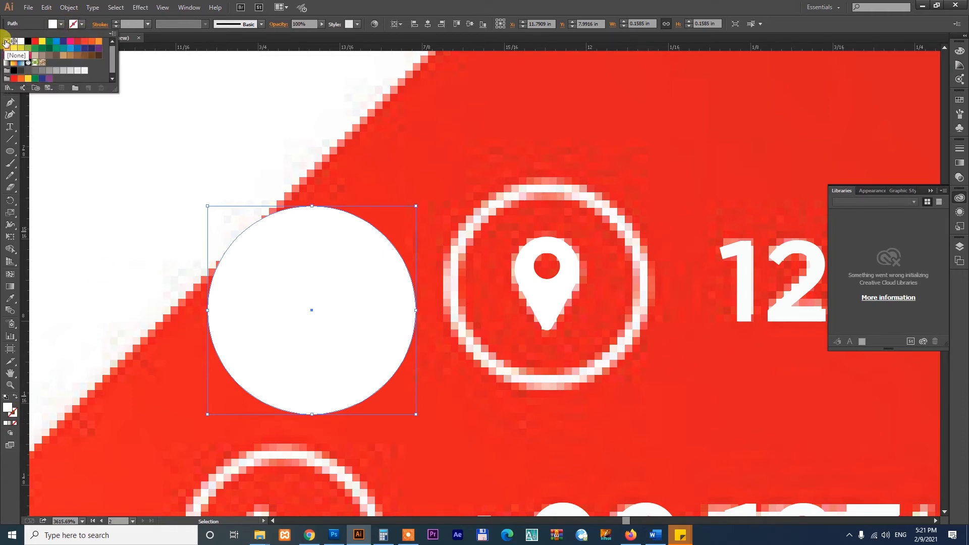
pyautogui.click(62, 24)
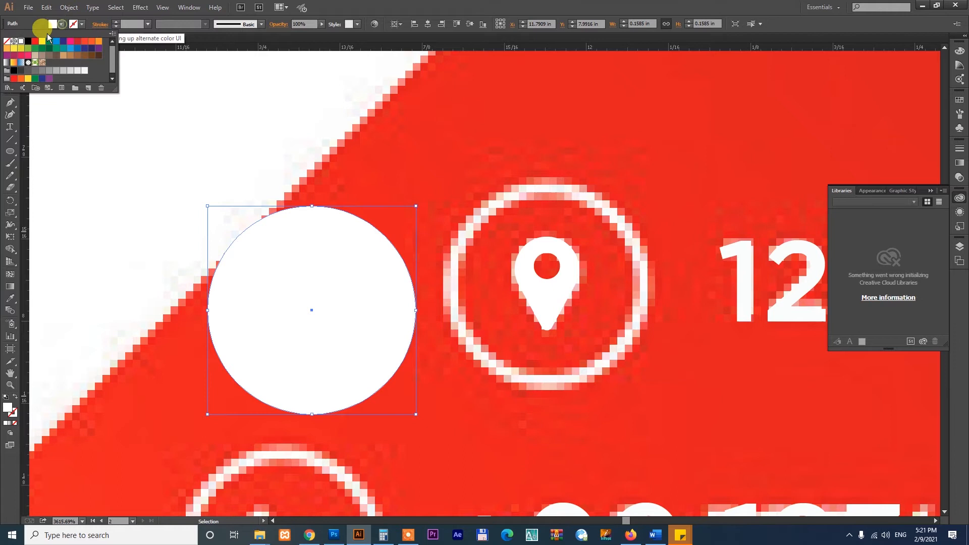
pyautogui.click(8, 42)
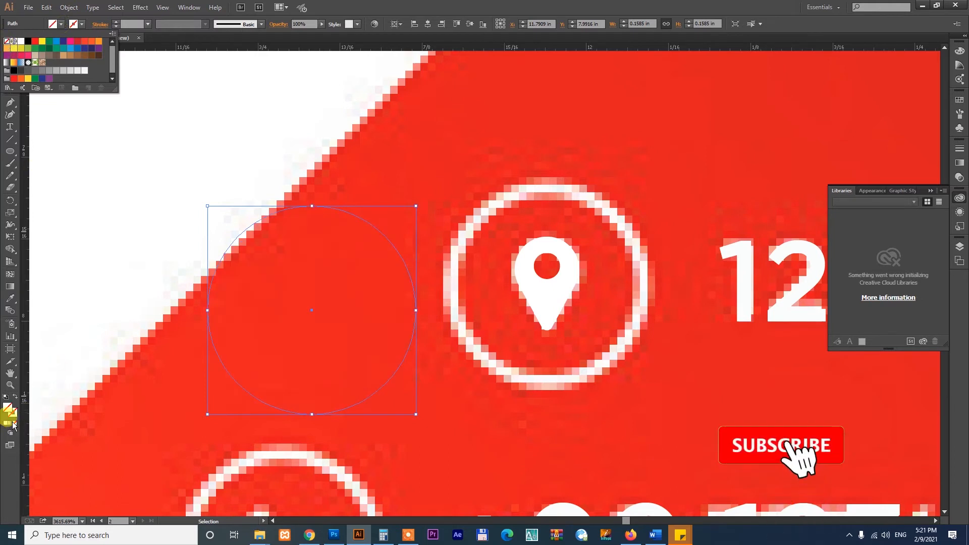
pyautogui.click(80, 24)
pyautogui.click(81, 24)
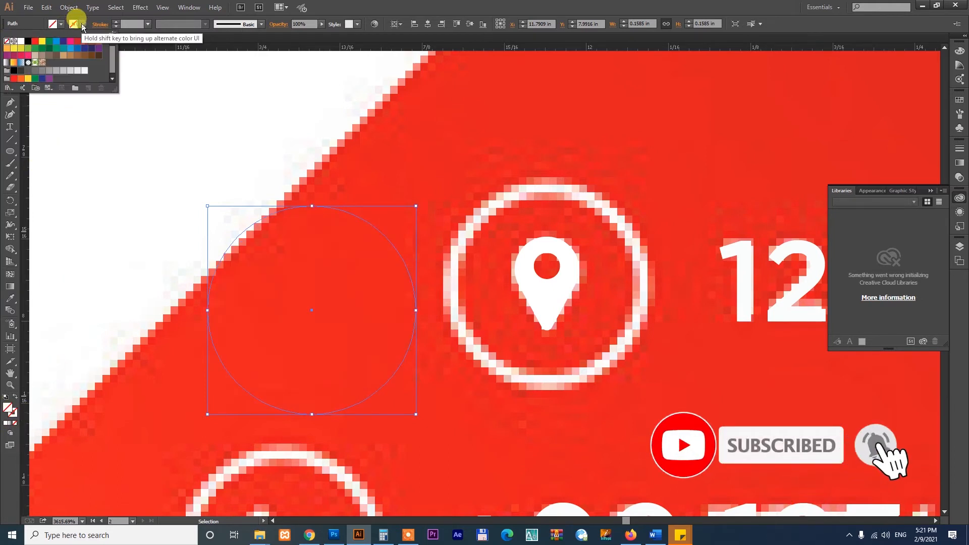
pyautogui.click(21, 43)
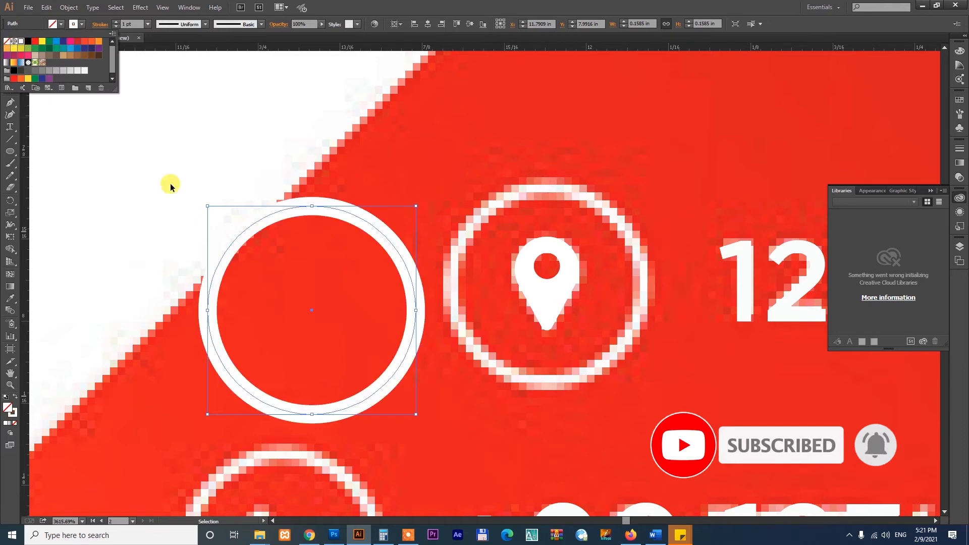
pyautogui.click(278, 283)
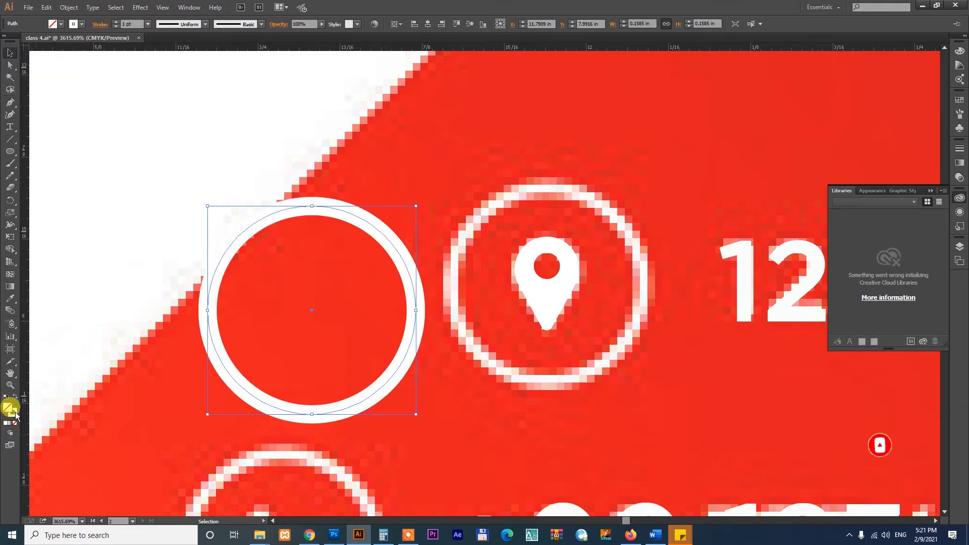
# Step: Try a green stroke (#23CC3F) on the circle with the Color Picker, and set the stroke back to white
pyautogui.click(15, 414)
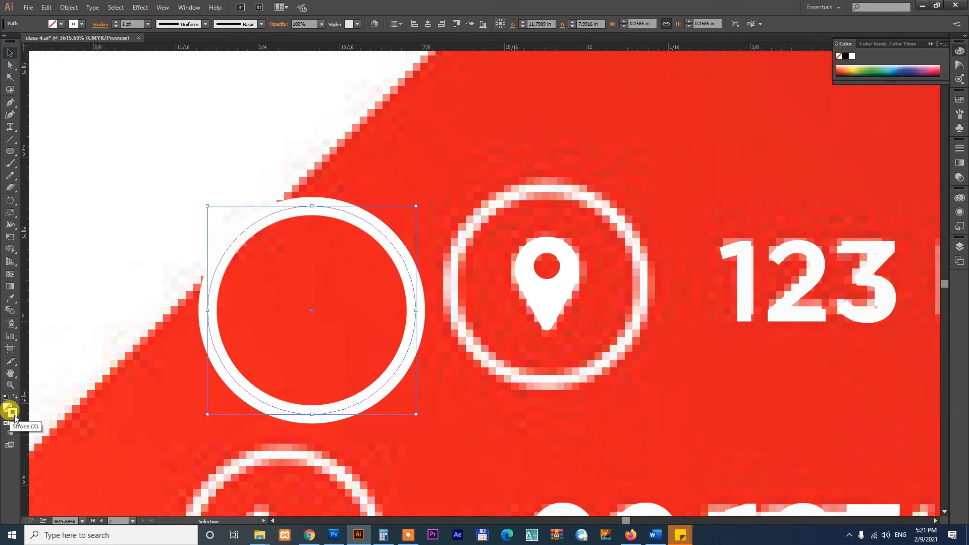
pyautogui.doubleClick(11, 411)
pyautogui.moveTo(444, 234); pyautogui.dragTo(457, 225)
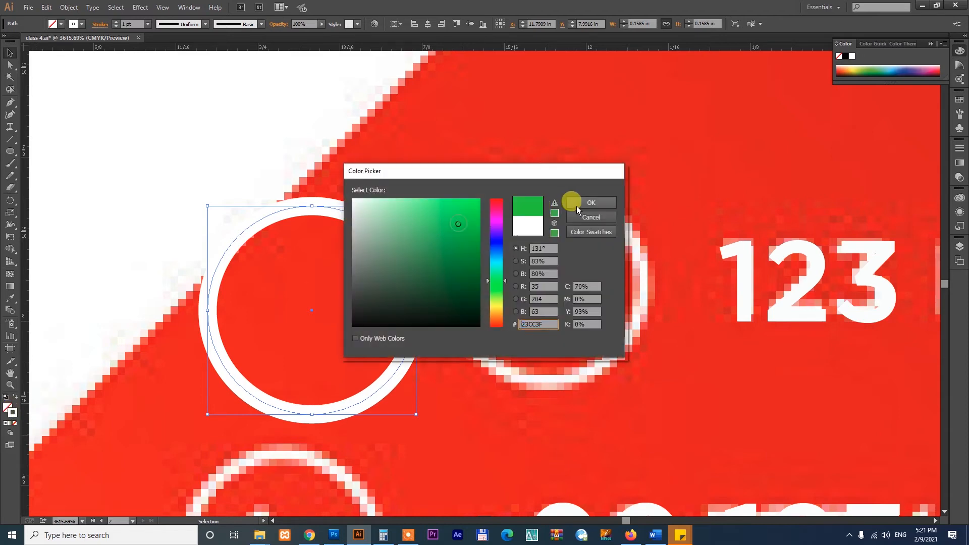
pyautogui.click(589, 206)
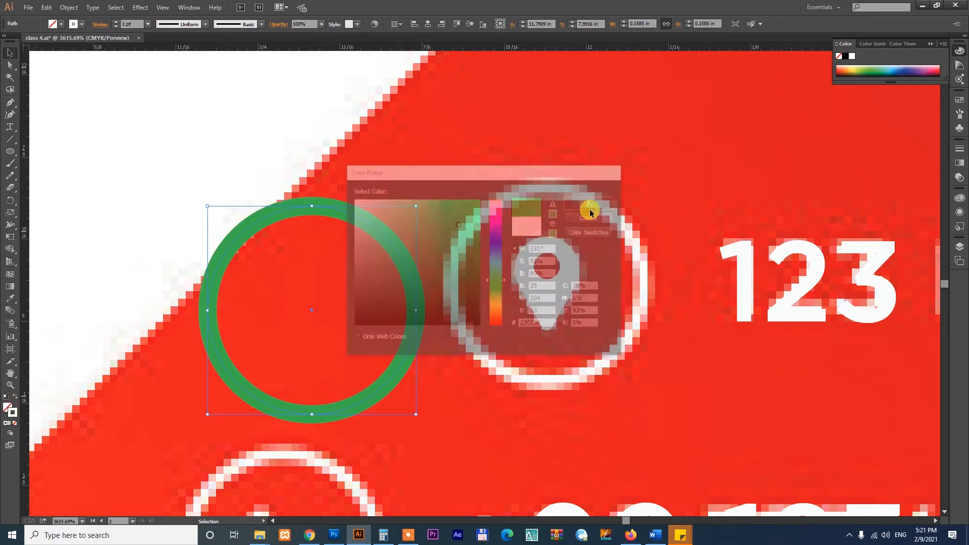
pyautogui.click(852, 57)
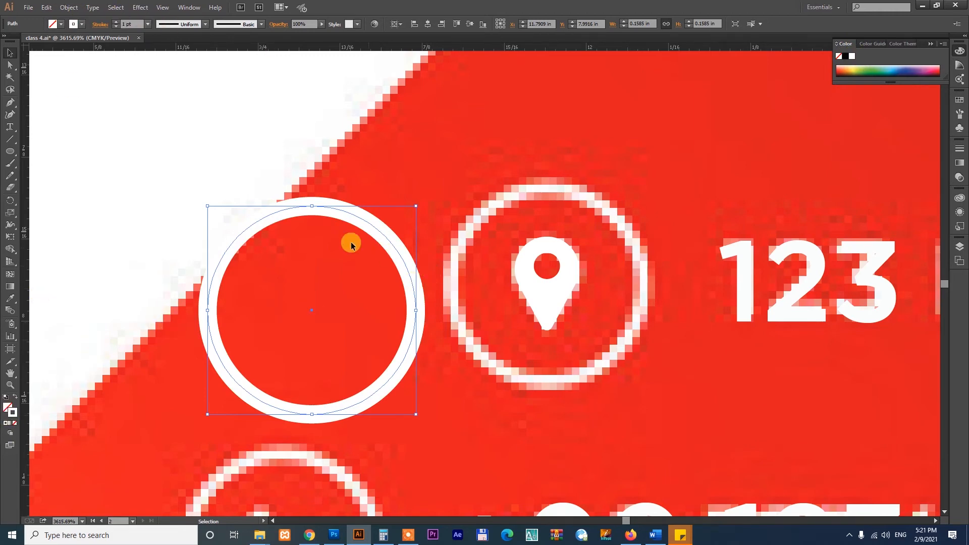
# Step: Set the circle's stroke weight to 0.7 pt and place the ring over the reference circle around the pin icon
pyautogui.click(137, 23)
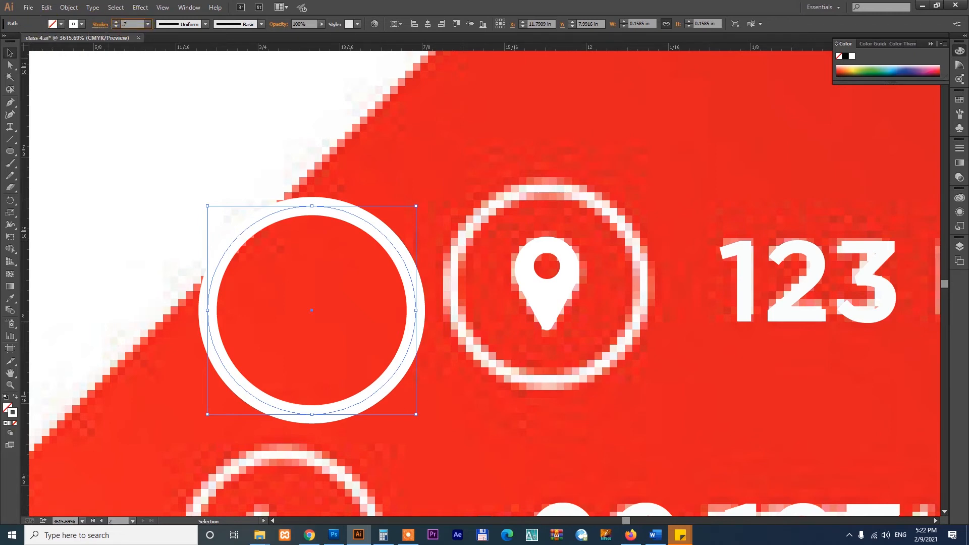
pyautogui.press('Return')
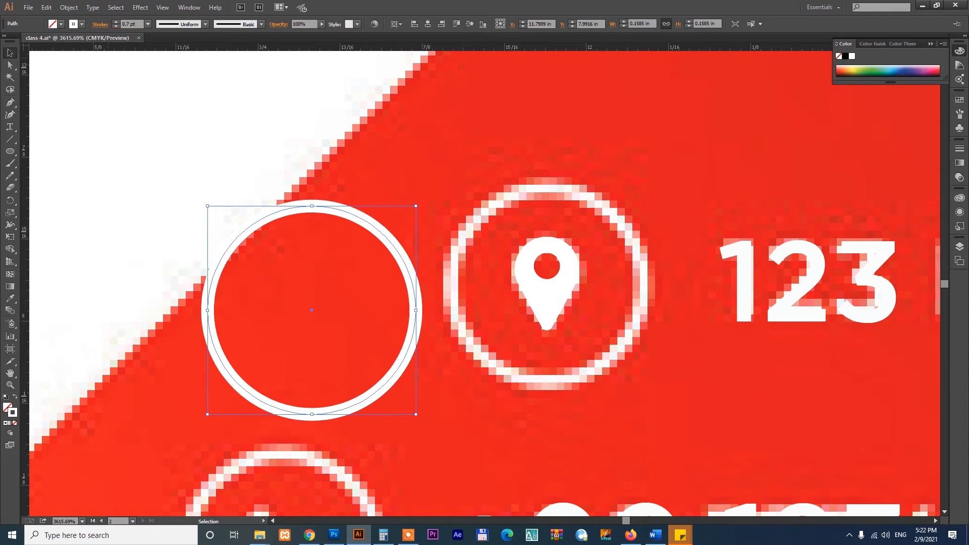
pyautogui.moveTo(389, 244); pyautogui.dragTo(407, 233)
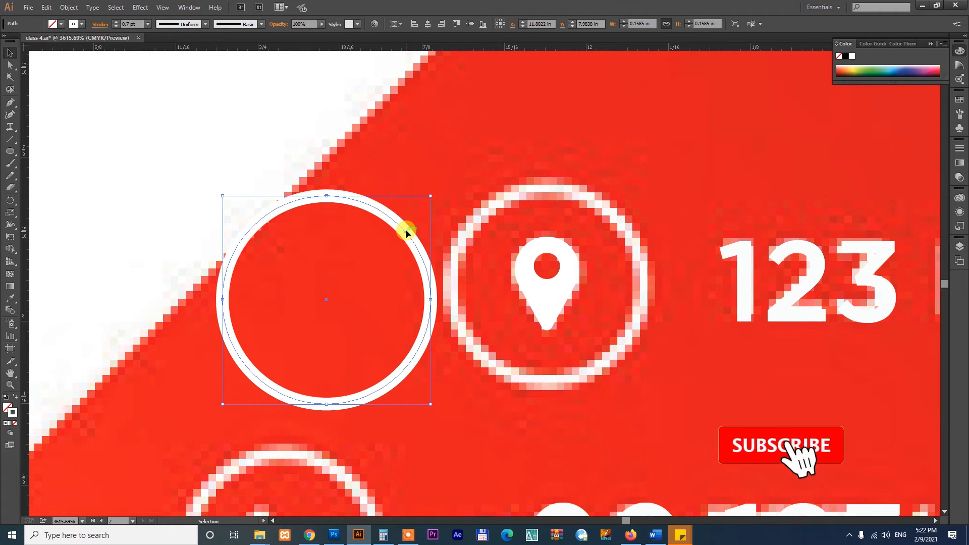
pyautogui.moveTo(407, 233); pyautogui.dragTo(624, 221)
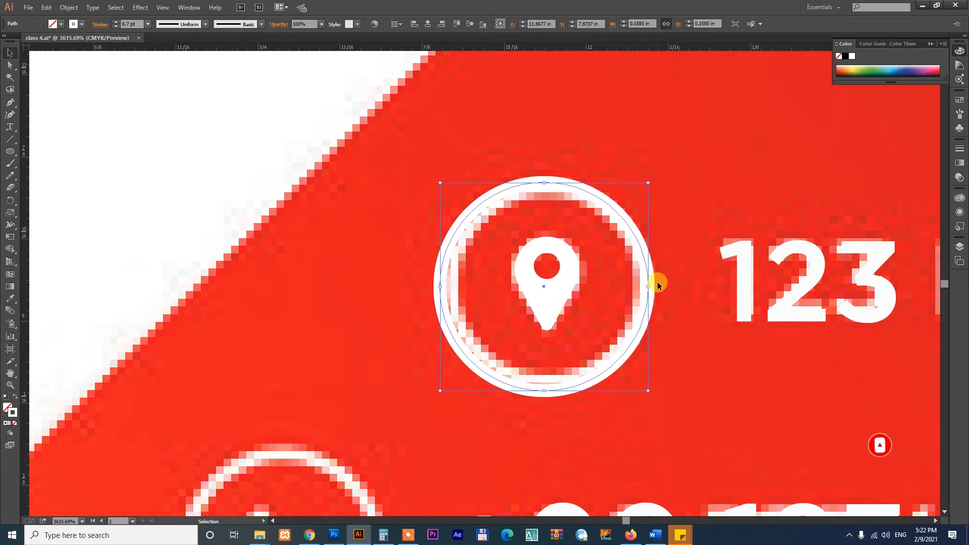
# Step: Select the pin icon with its ring and copy both at equal spacing beside the phone, email and website lines
pyautogui.hotkey('ctrl', '-')
pyautogui.hotkey('ctrl', '-')
pyautogui.hotkey('ctrl', '-')
pyautogui.hotkey('ctrl', '-')
pyautogui.hotkey('ctrl', '-')
pyautogui.hotkey('ctrl', '-')
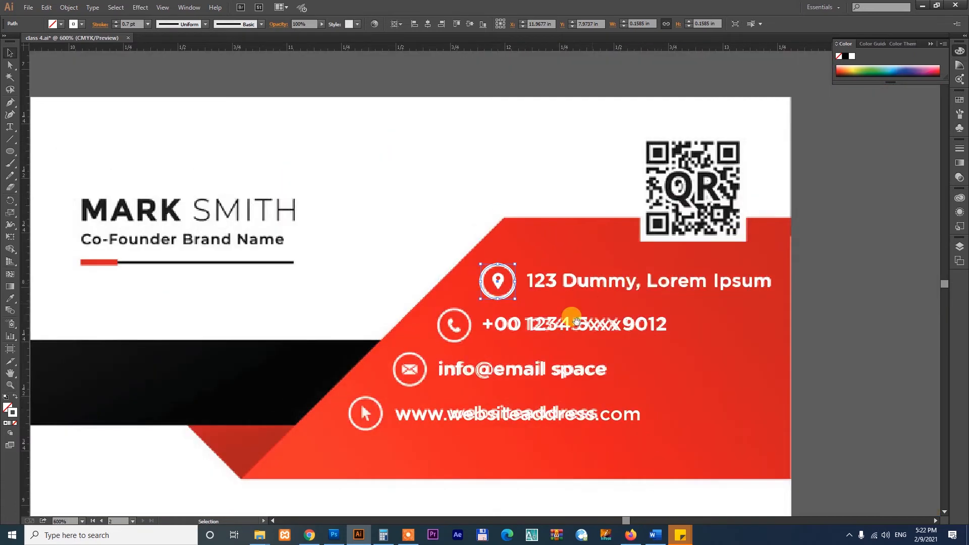
pyautogui.moveTo(571, 318); pyautogui.dragTo(648, 250)
pyautogui.press('z')
pyautogui.moveTo(281, 156); pyautogui.dragTo(695, 402)
pyautogui.press('v')
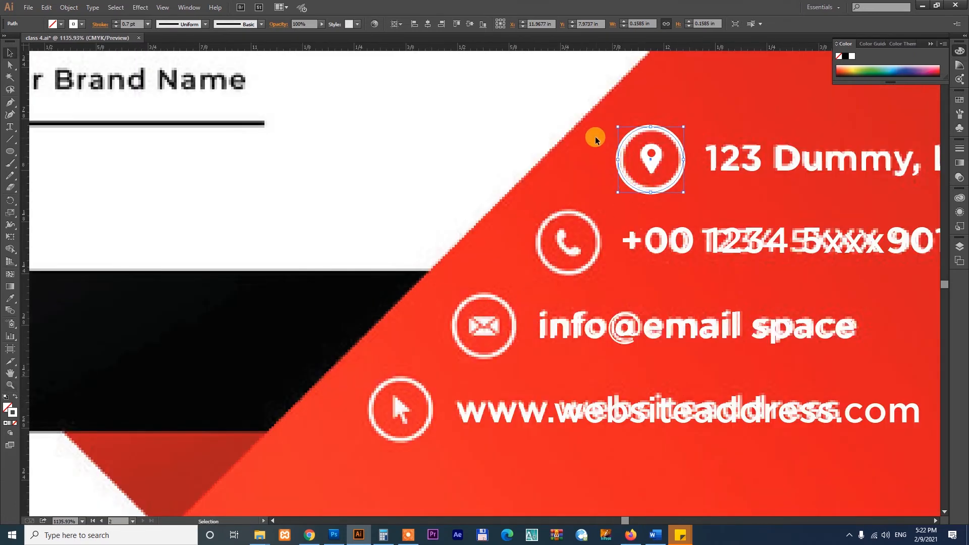
pyautogui.moveTo(674, 176); pyautogui.dragTo(676, 190)
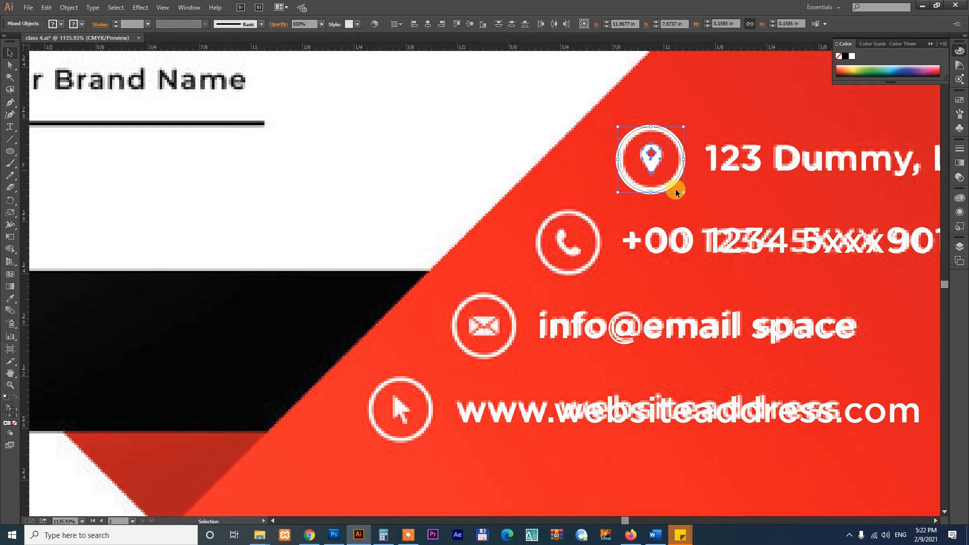
pyautogui.moveTo(650, 167); pyautogui.dragTo(594, 262)
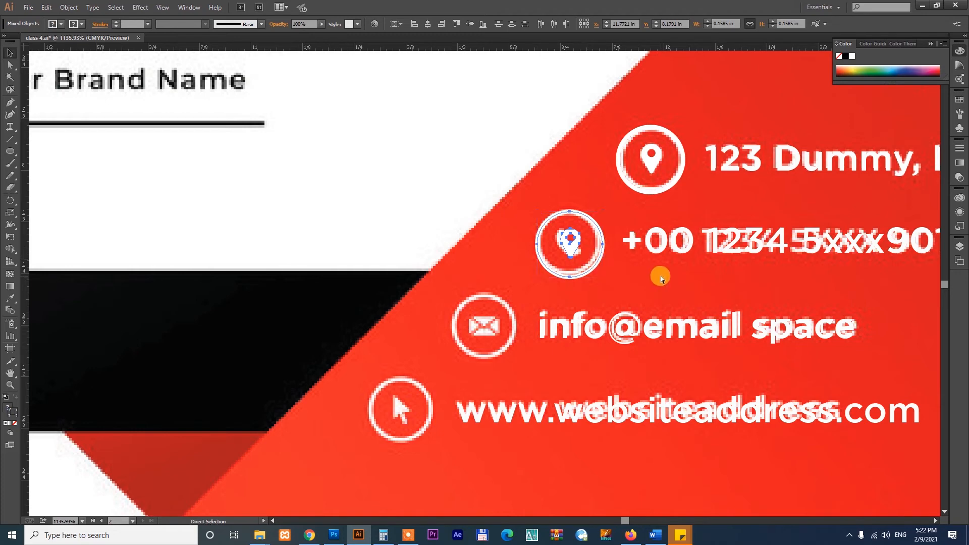
pyautogui.hotkey('ctrl', 'd')
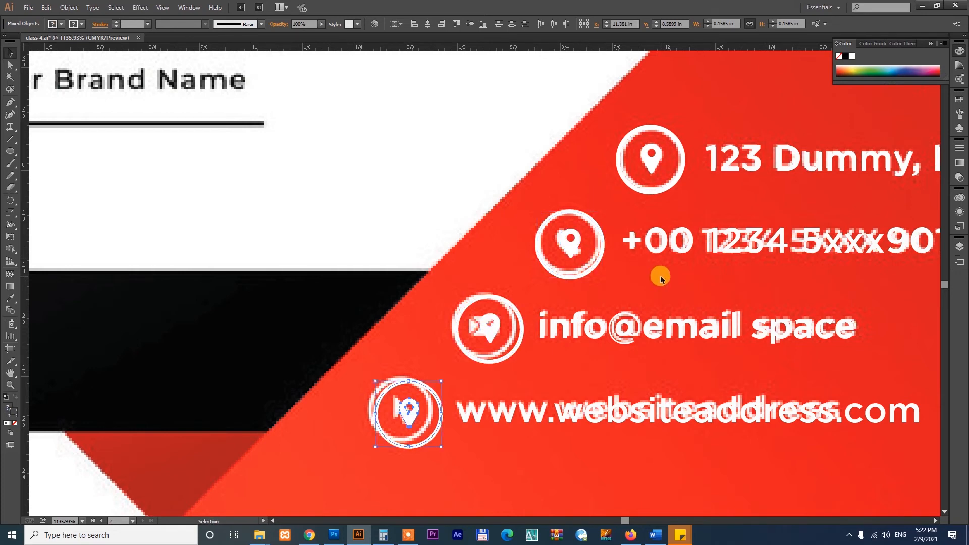
# Step: Lock the red and black background shapes on the blank card back
pyautogui.press('space')
pyautogui.moveTo(765, 309); pyautogui.dragTo(633, 268)
pyautogui.hotkey('ctrl', '-')
pyautogui.hotkey('ctrl', '-')
pyautogui.hotkey('ctrl', '-')
pyautogui.hotkey('ctrl', '-')
pyautogui.hotkey('ctrl', '-')
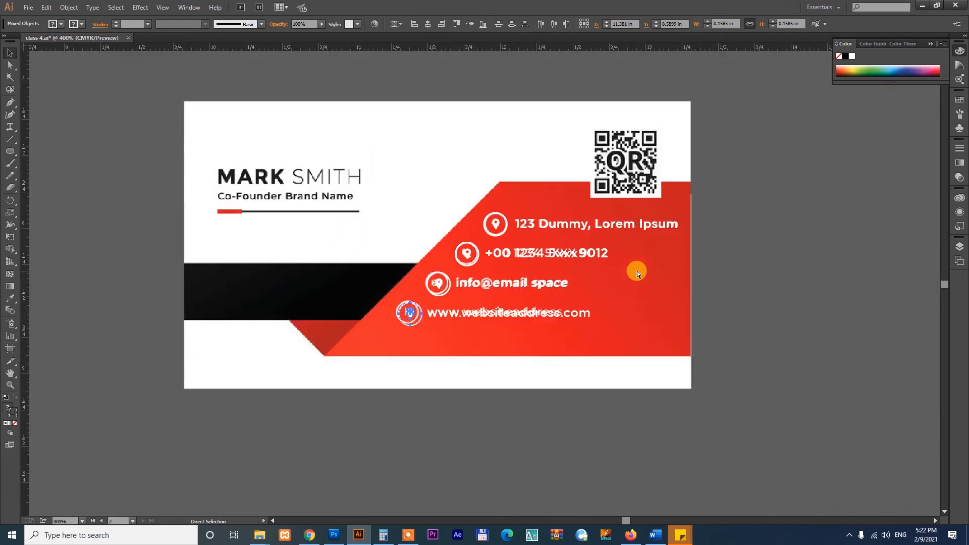
pyautogui.press('space')
pyautogui.moveTo(388, 325); pyautogui.dragTo(650, 288)
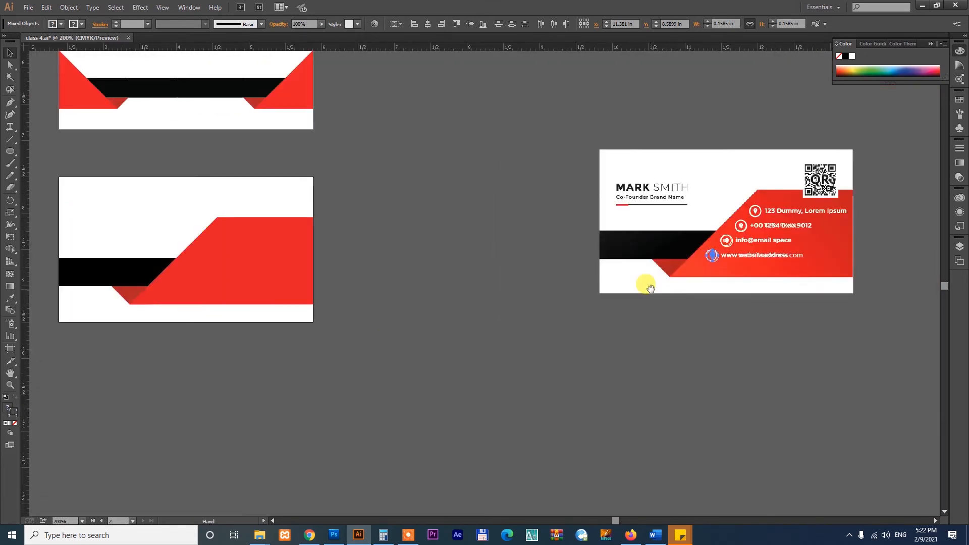
pyautogui.moveTo(320, 206); pyautogui.dragTo(127, 332)
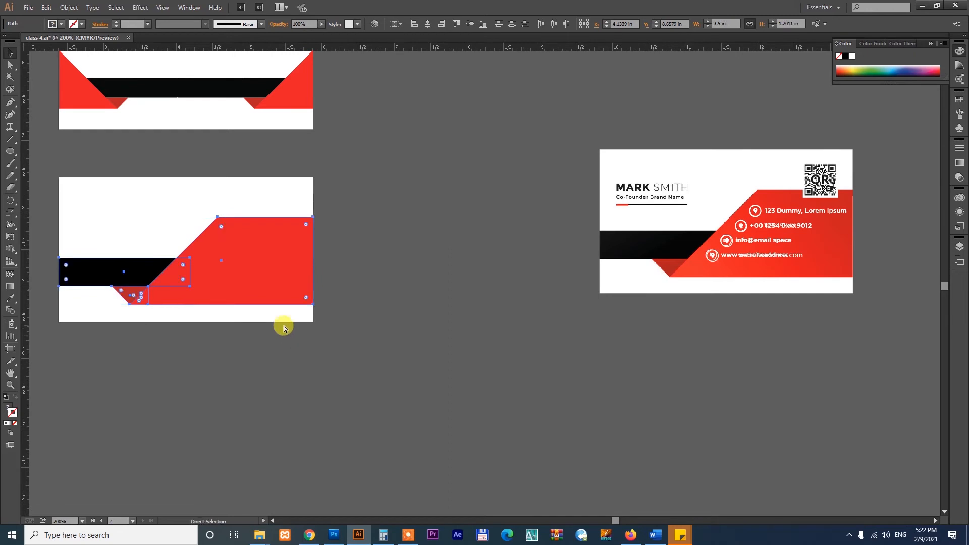
pyautogui.hotkey('ctrl', '2')
# Step: Unlock all objects and lock only the reference card image
pyautogui.moveTo(675, 186); pyautogui.dragTo(866, 277)
pyautogui.hotkey('ctrl', 'alt', '2')
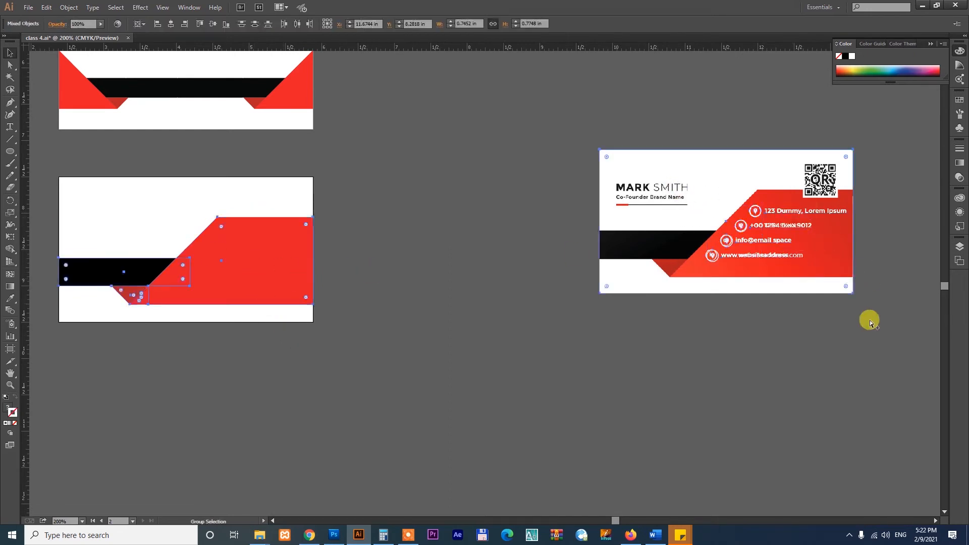
pyautogui.click(870, 320)
pyautogui.click(831, 290)
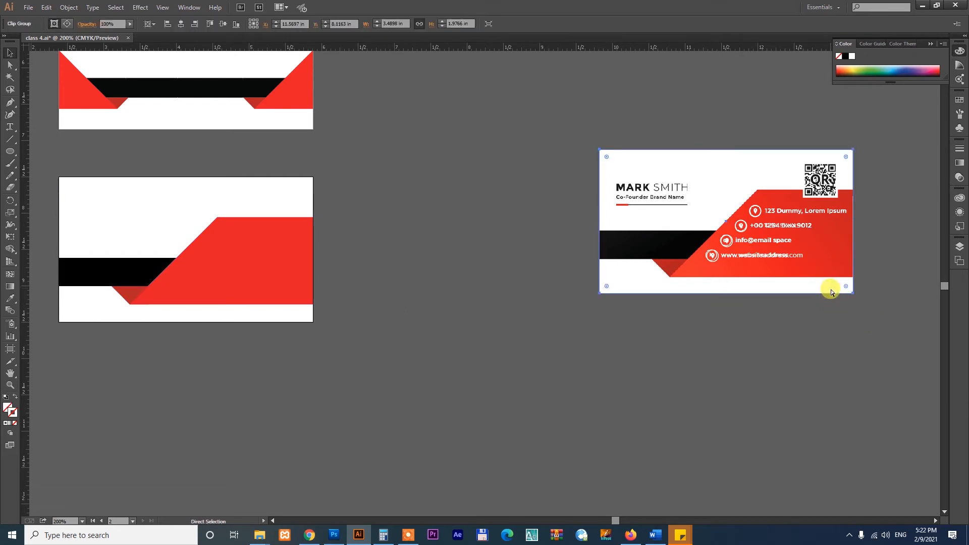
pyautogui.hotkey('ctrl', '2')
# Step: Move the four contact lines with their circled icons from the reference card onto the red shape of the new card back
pyautogui.moveTo(651, 175); pyautogui.dragTo(854, 283)
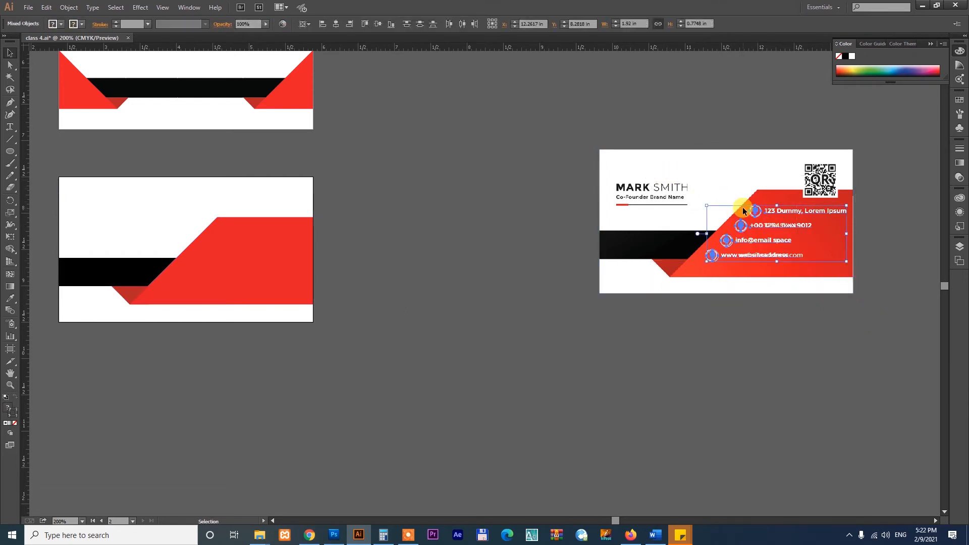
pyautogui.moveTo(756, 214); pyautogui.dragTo(217, 241)
pyautogui.press('z')
pyautogui.moveTo(99, 202); pyautogui.dragTo(360, 328)
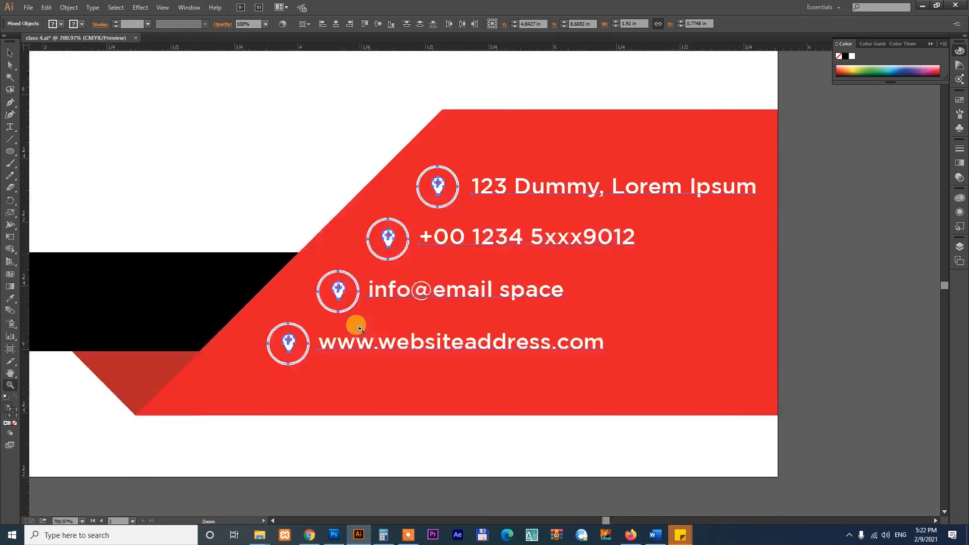
pyautogui.moveTo(601, 297); pyautogui.dragTo(680, 310)
pyautogui.press('v')
pyautogui.moveTo(515, 200); pyautogui.dragTo(511, 202)
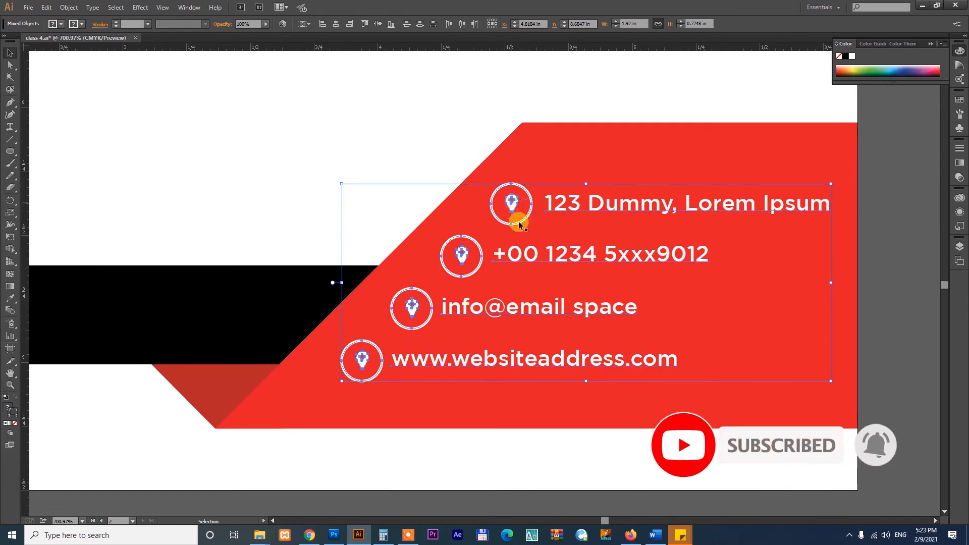
pyautogui.click(875, 368)
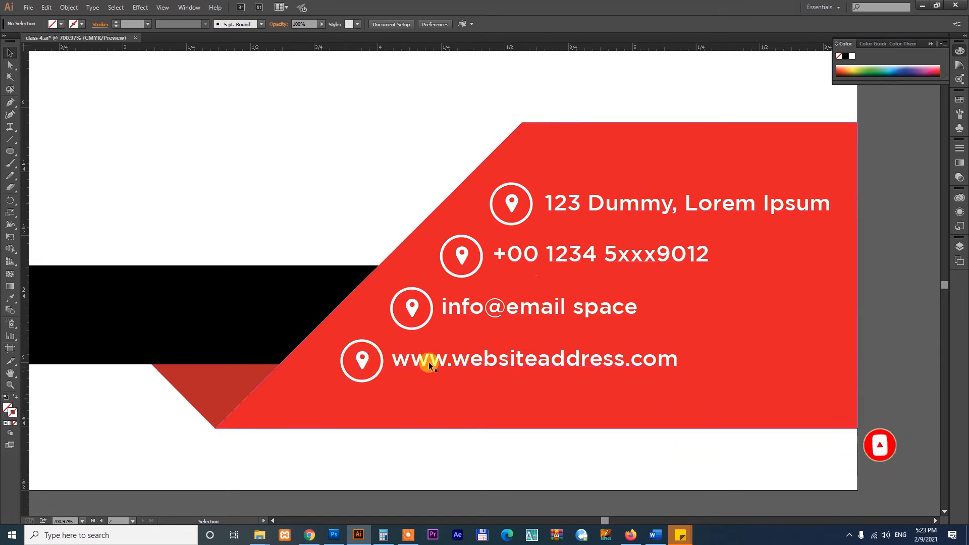
# Step: Shift the website, email, phone and address text lines slightly down to align each with its circled icon
pyautogui.moveTo(562, 362); pyautogui.dragTo(564, 367)
pyautogui.moveTo(563, 307); pyautogui.dragTo(563, 313)
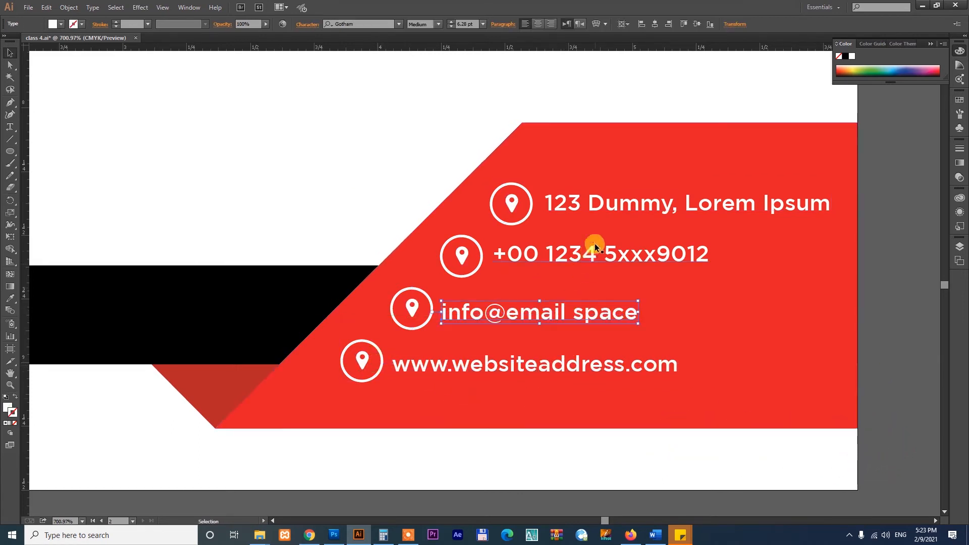
pyautogui.moveTo(604, 258); pyautogui.dragTo(610, 254)
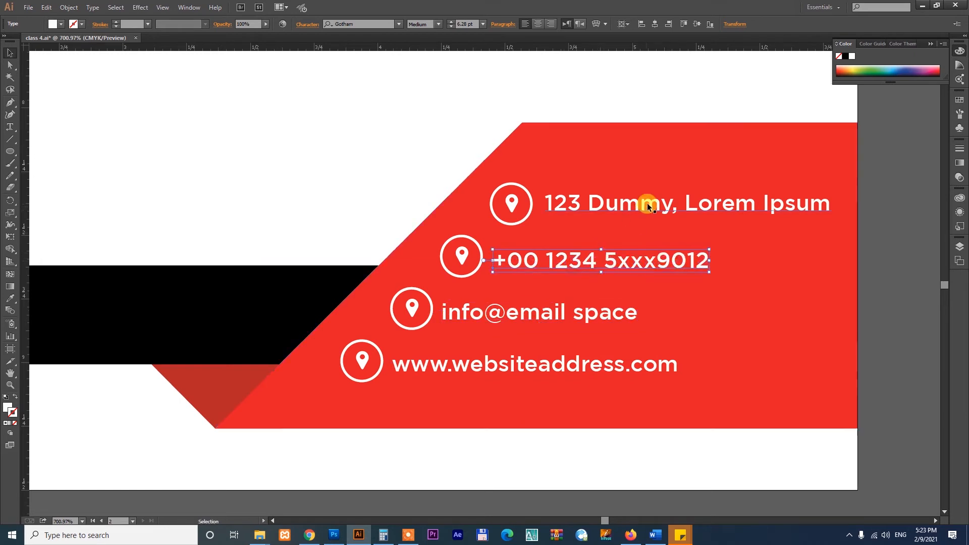
pyautogui.moveTo(645, 202); pyautogui.dragTo(649, 209)
pyautogui.click(908, 349)
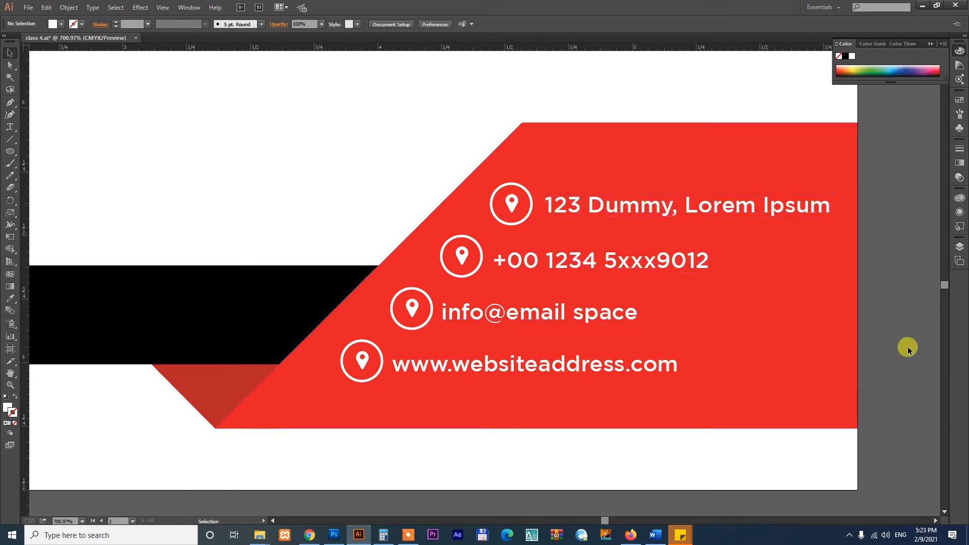
pyautogui.hotkey('ctrl', '-')
pyautogui.hotkey('ctrl', '-')
pyautogui.hotkey('ctrl', '-')
pyautogui.hotkey('ctrl', '-')
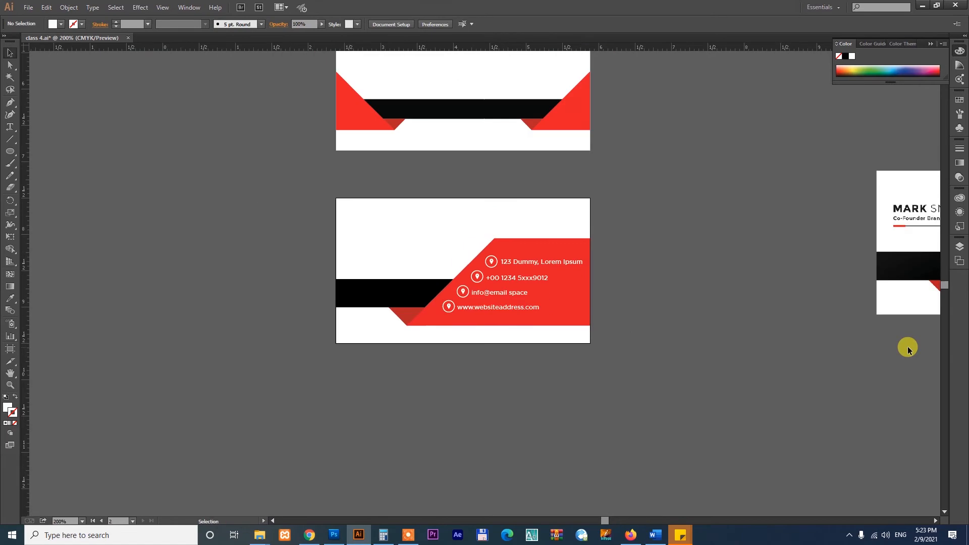
# Step: Examine the circled icons beside the four contact lines on the reference card and compare them with the new card's icons
pyautogui.moveTo(875, 287); pyautogui.dragTo(611, 272)
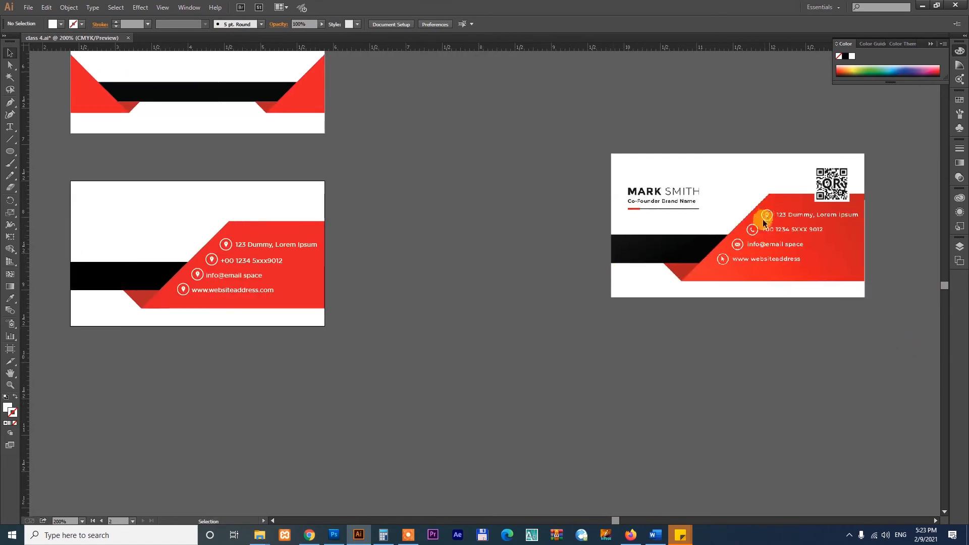
pyautogui.press('z')
pyautogui.moveTo(692, 206); pyautogui.dragTo(784, 286)
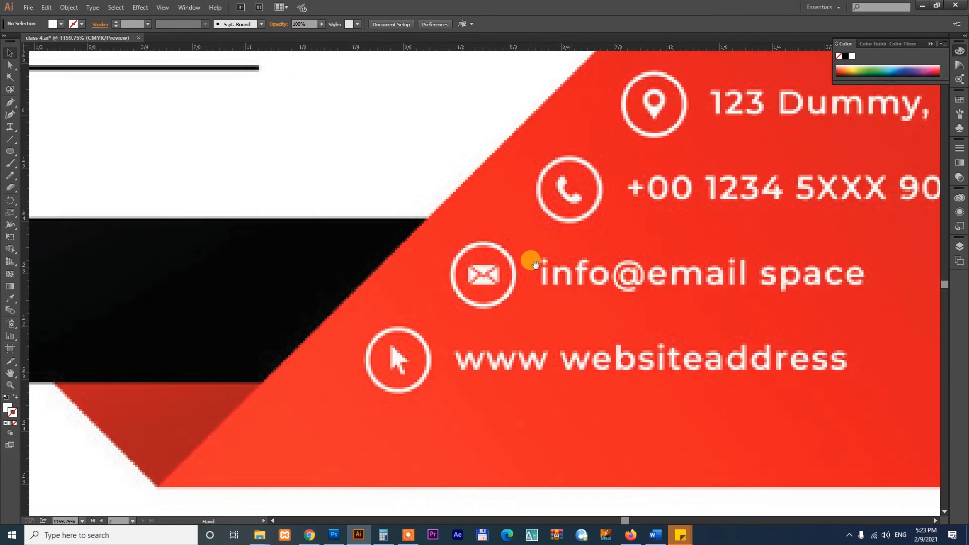
pyautogui.hotkey('ctrl', '-')
pyautogui.hotkey('ctrl', '-')
pyautogui.hotkey('ctrl', '-')
pyautogui.hotkey('ctrl', '-')
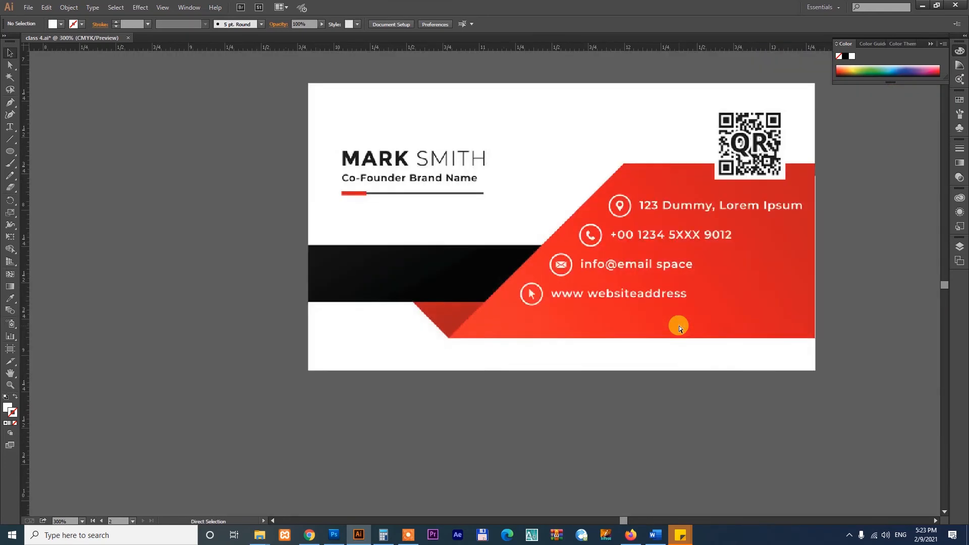
pyautogui.hotkey('ctrl', '-')
pyautogui.moveTo(341, 303); pyautogui.dragTo(801, 298)
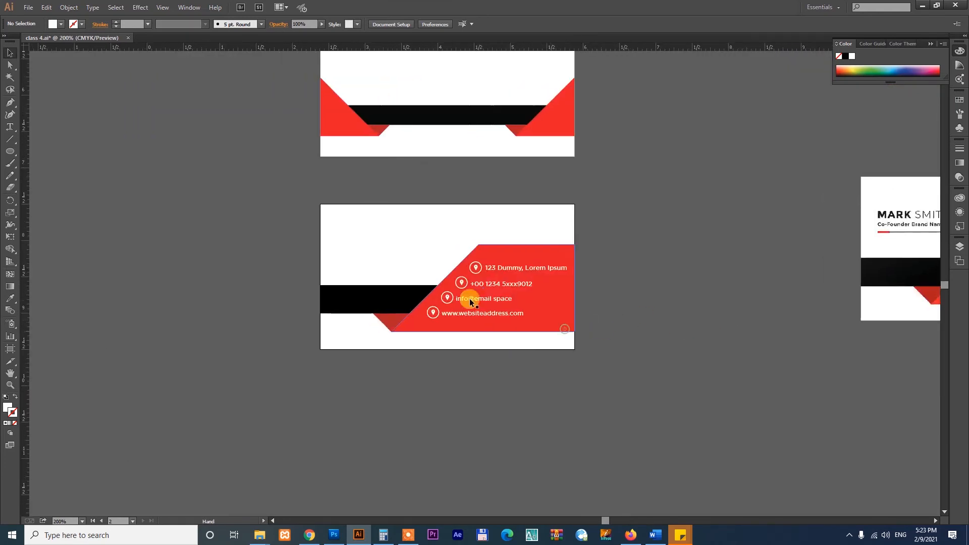
pyautogui.moveTo(357, 238); pyautogui.dragTo(541, 339)
pyautogui.click(526, 237)
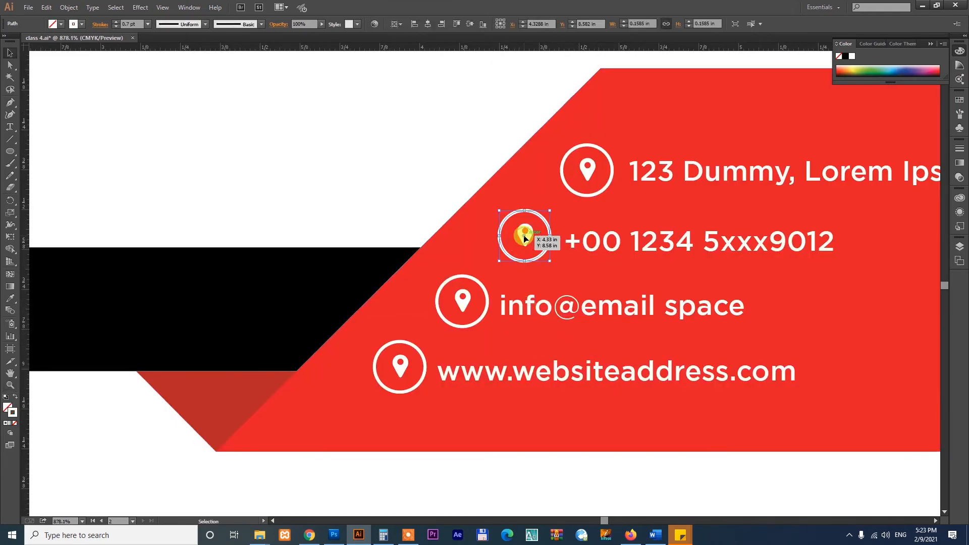
pyautogui.moveTo(525, 238); pyautogui.dragTo(449, 235)
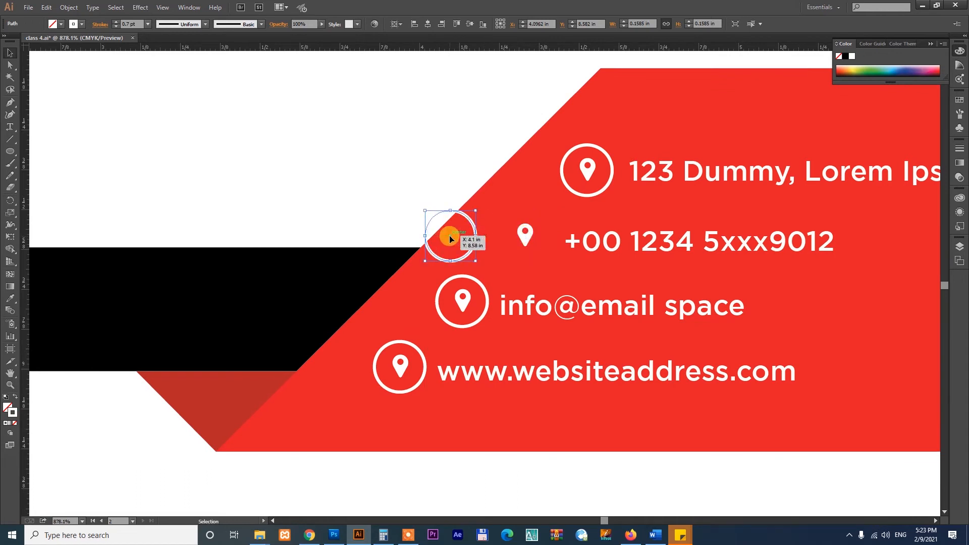
pyautogui.hotkey('ctrl', 'z')
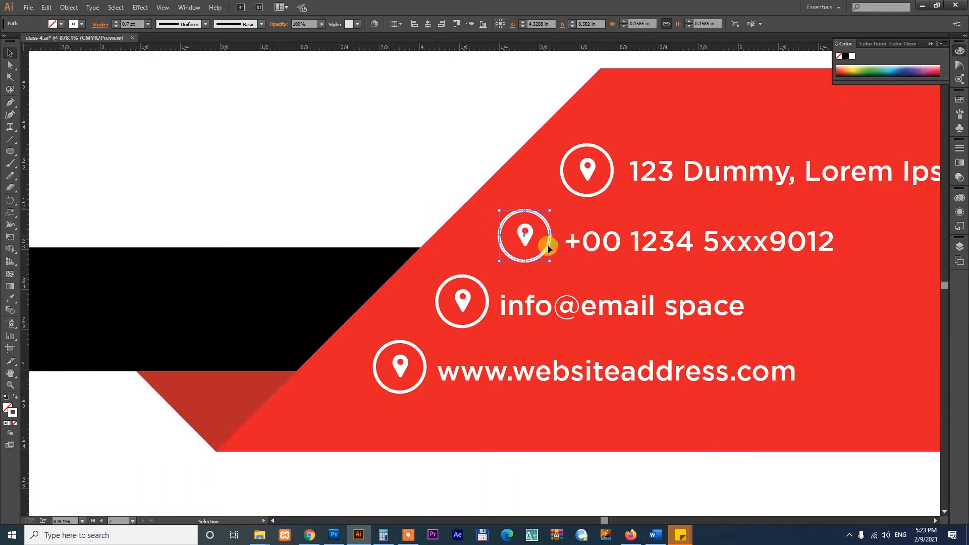
# Step: Delete the location pins inside the phone, email and website circles, keeping only the one beside the address
pyautogui.moveTo(525, 235); pyautogui.dragTo(393, 299)
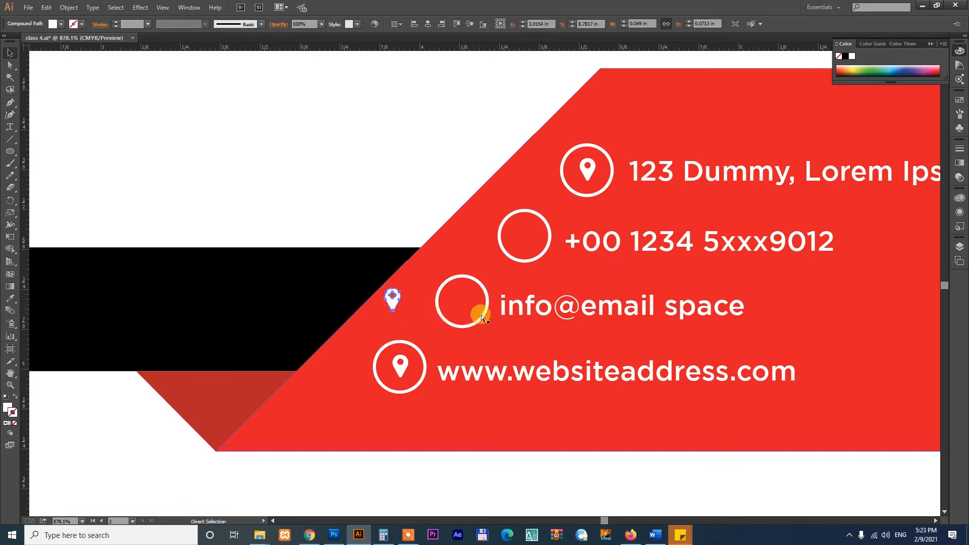
pyautogui.press('Delete')
pyautogui.click(399, 369)
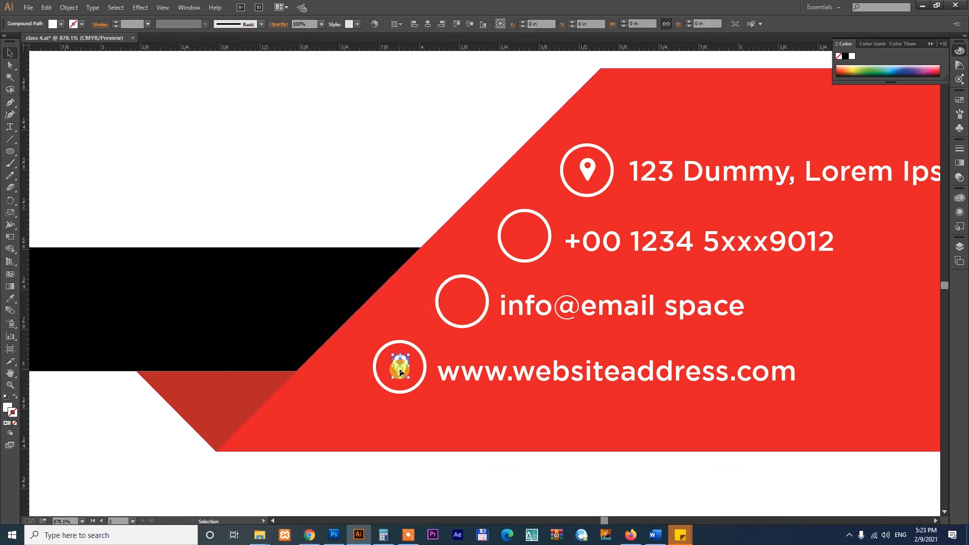
pyautogui.press('Delete')
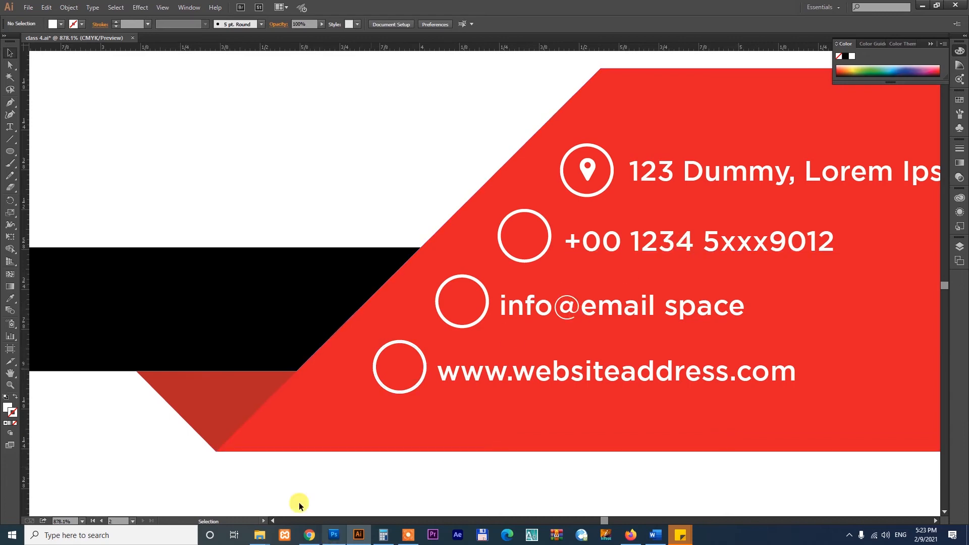
# Step: Switch to Flaticon in Chrome, close the pin icon's details and search the icons for "call"
pyautogui.click(304, 538)
pyautogui.click(852, 74)
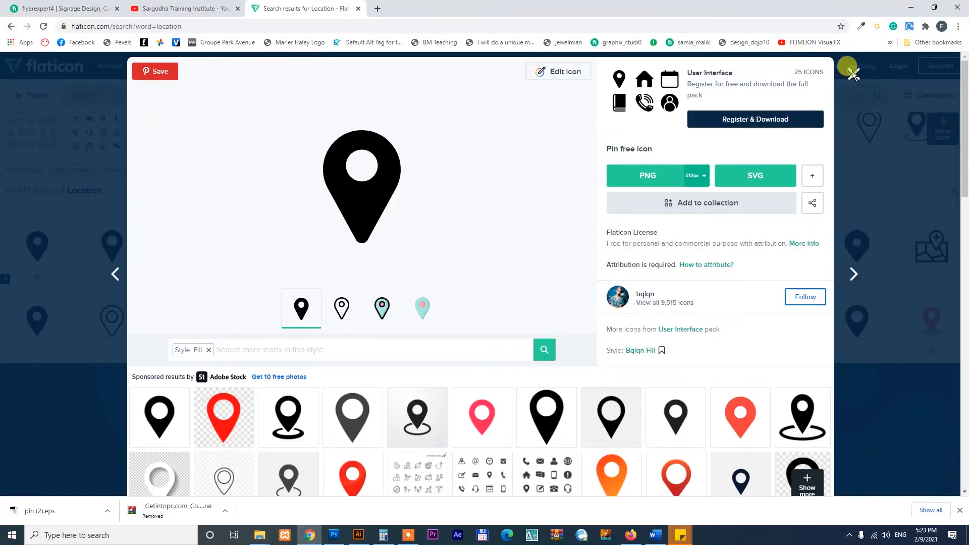
pyautogui.click(176, 92)
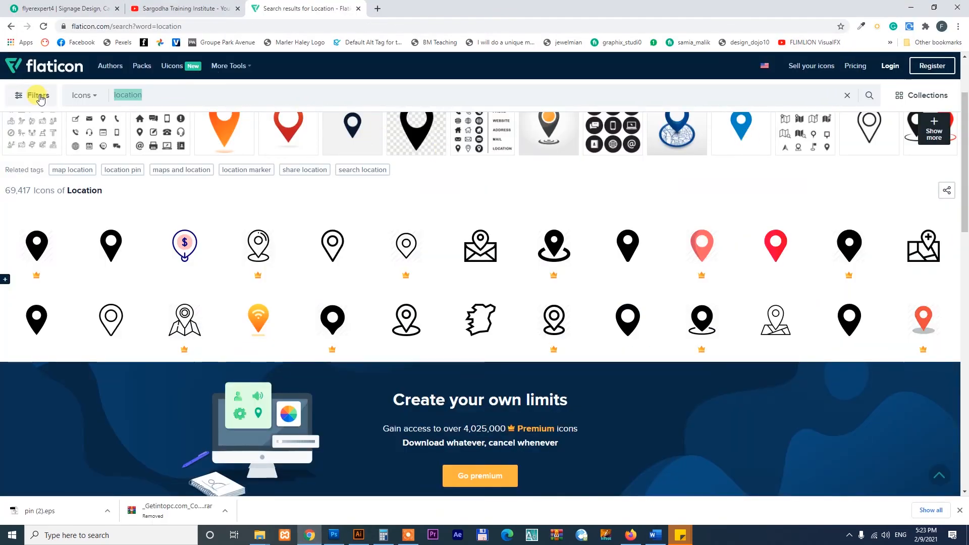
pyautogui.write('mo')
pyautogui.press('BackSpace')
pyautogui.press('BackSpace')
pyautogui.write('call')
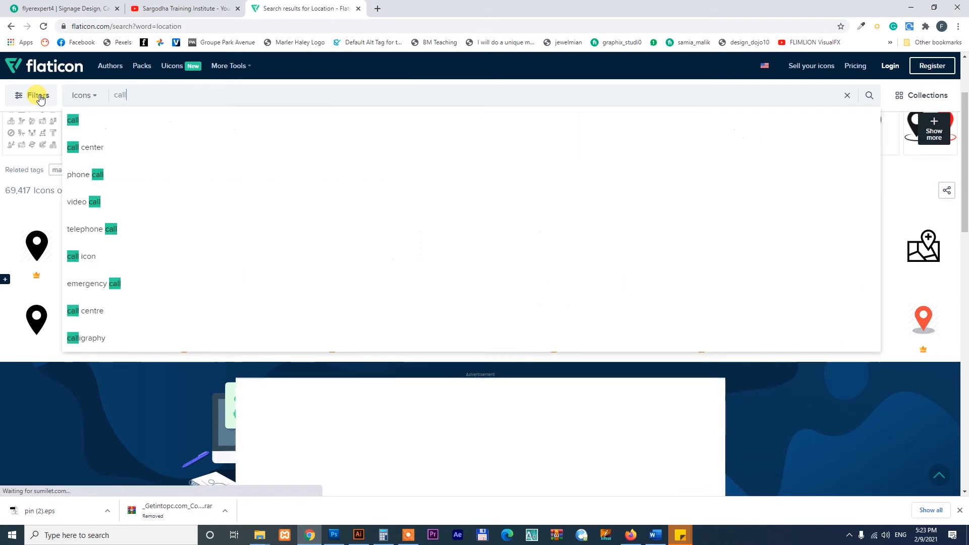
pyautogui.press('Return')
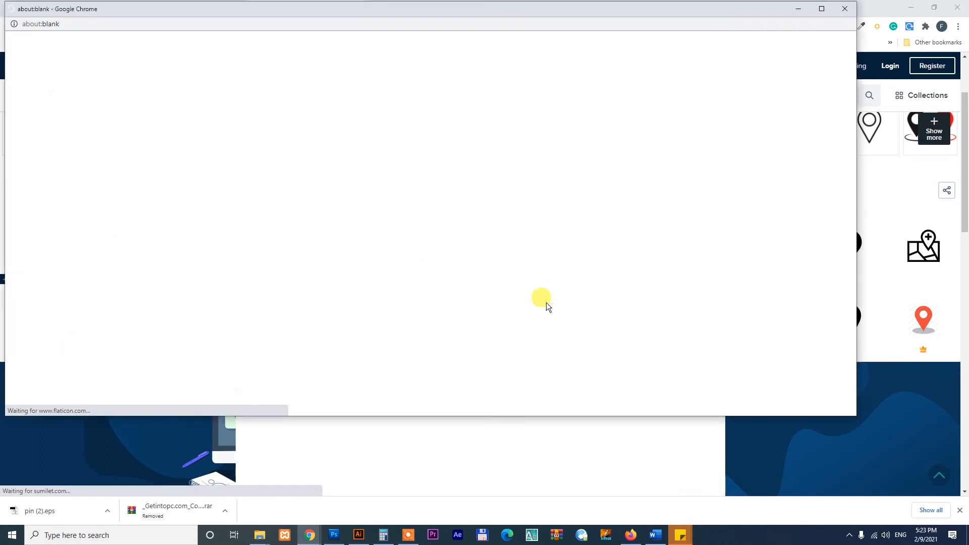
pyautogui.click(846, 8)
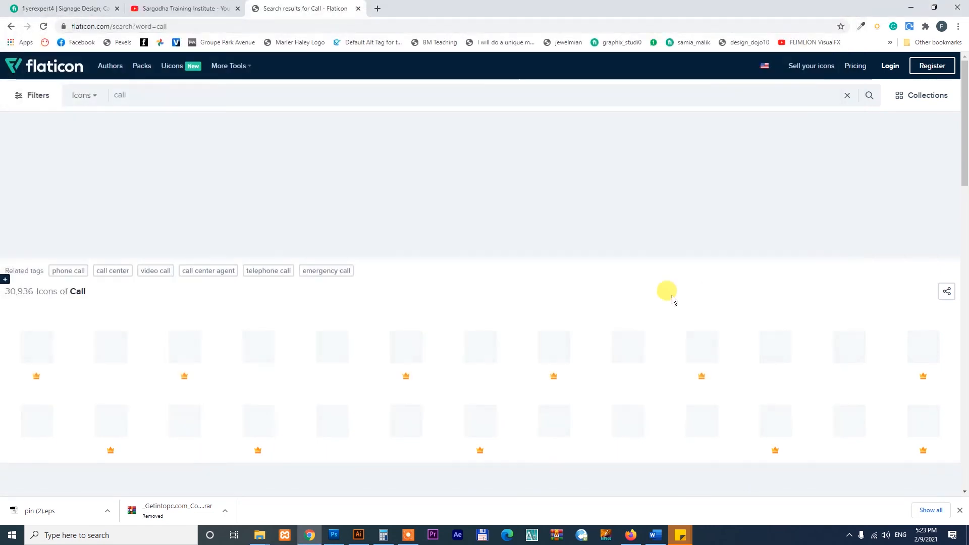
# Step: Download the solid black Phone Call handset icon by Prosymbols as EPS and show the file in its folder
pyautogui.scroll(-3, 627, 330)
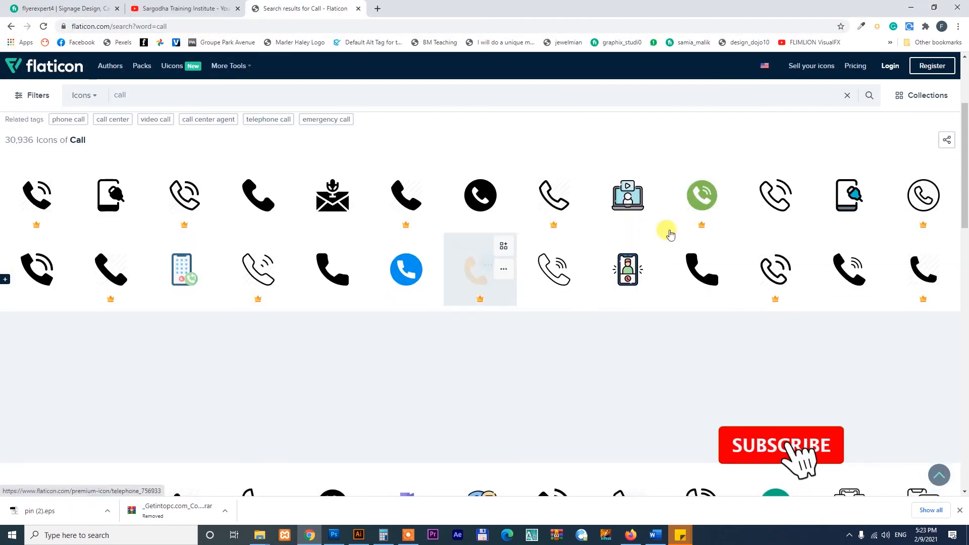
pyautogui.click(257, 204)
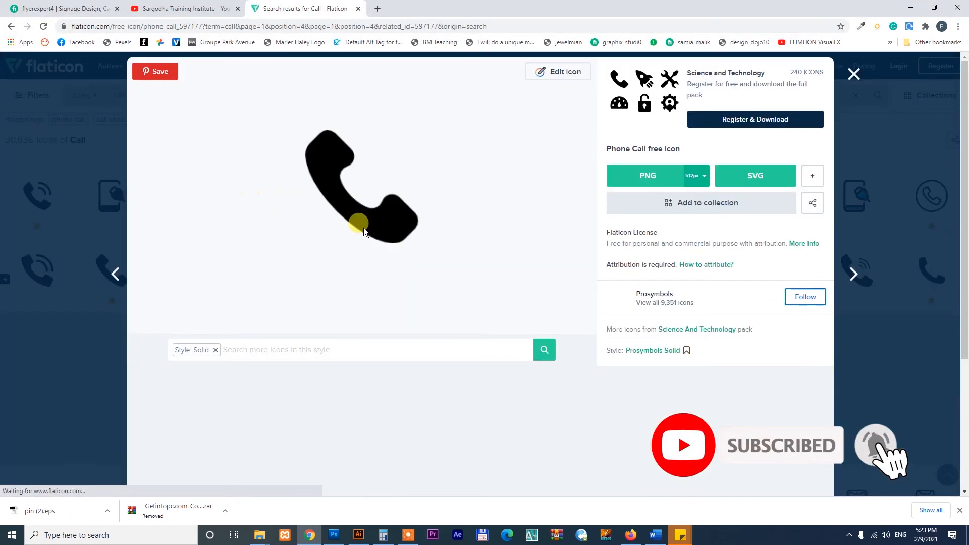
pyautogui.click(811, 176)
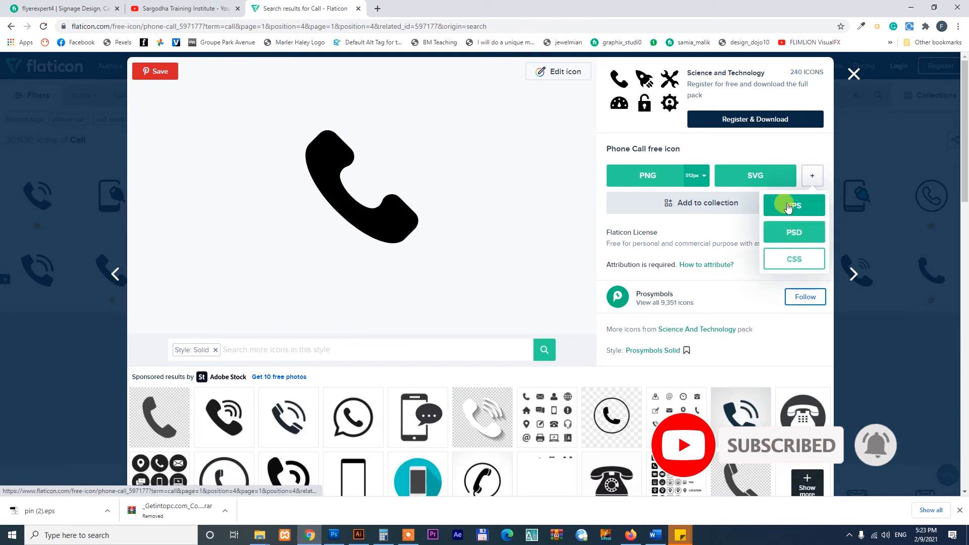
pyautogui.click(788, 206)
pyautogui.click(596, 250)
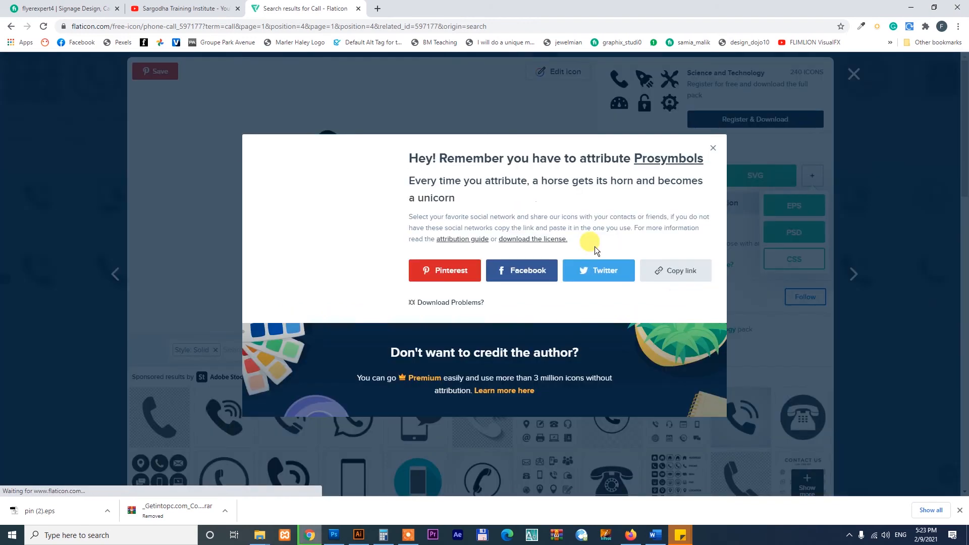
pyautogui.click(713, 147)
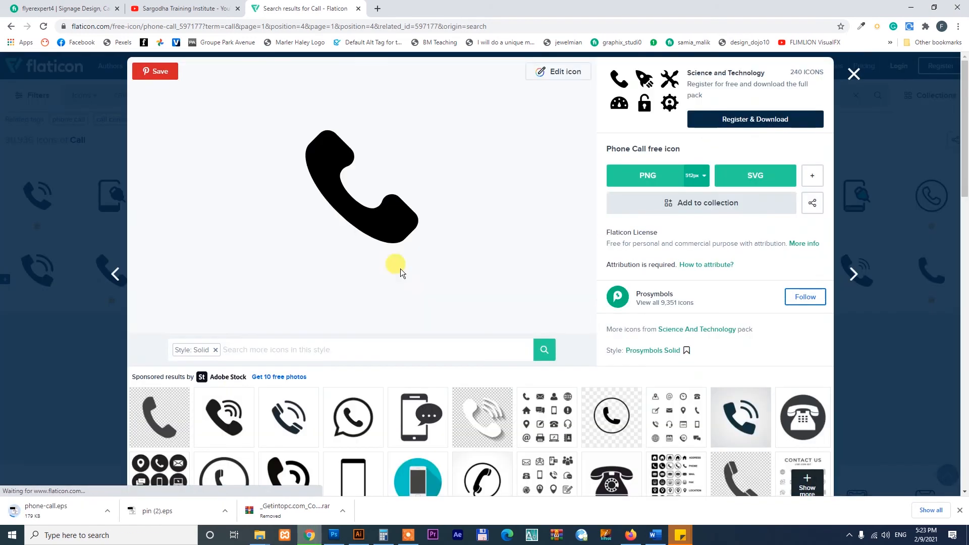
pyautogui.click(108, 511)
pyautogui.click(130, 477)
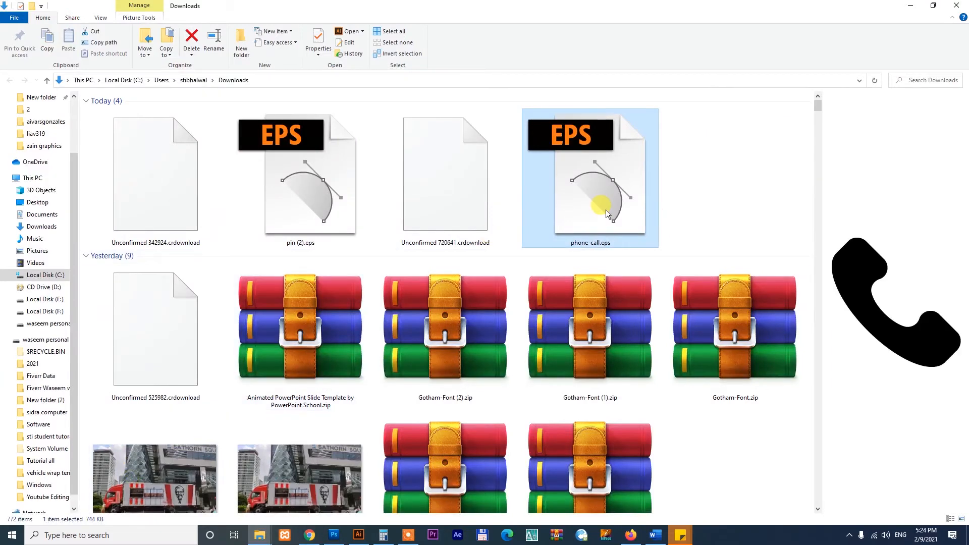
# Step: Place phone-call.eps in the Illustrator card document, scale it proportionally to 0.2 in wide and embed it on the white area
pyautogui.moveTo(607, 213); pyautogui.dragTo(269, 244)
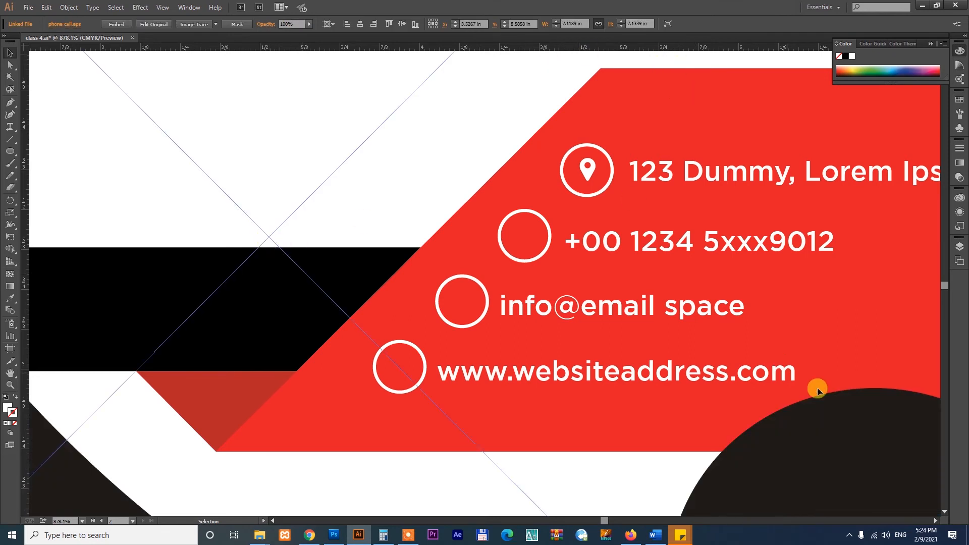
pyautogui.moveTo(852, 428); pyautogui.dragTo(808, 418)
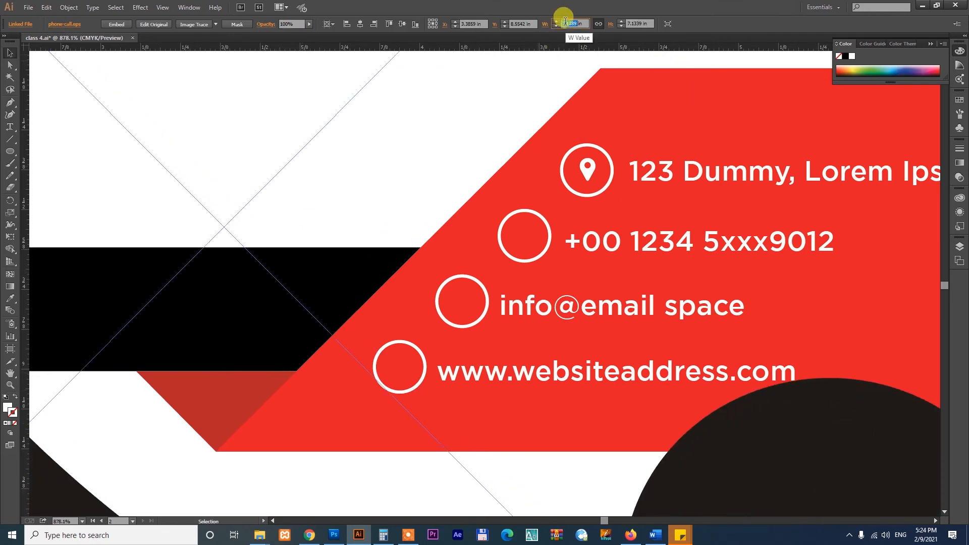
pyautogui.press('Return')
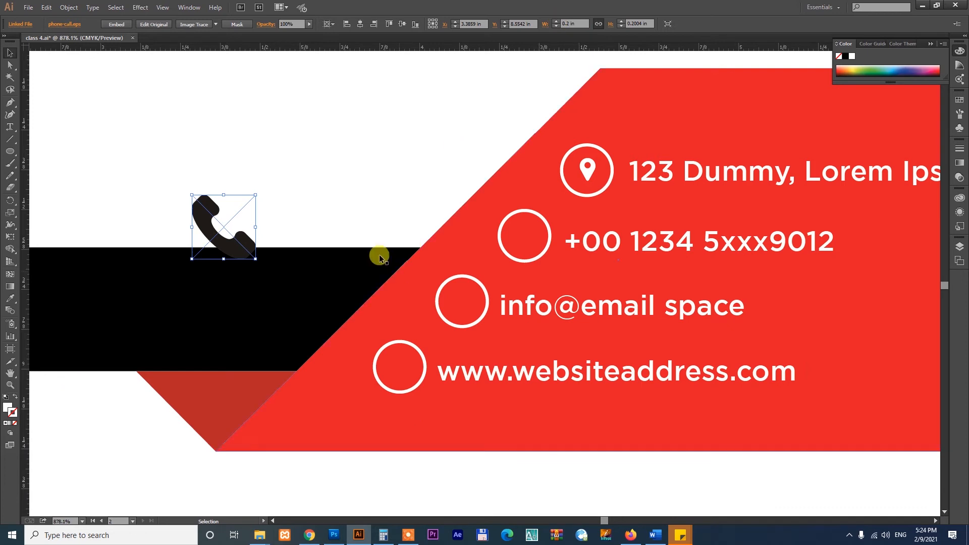
pyautogui.moveTo(242, 243); pyautogui.dragTo(326, 166)
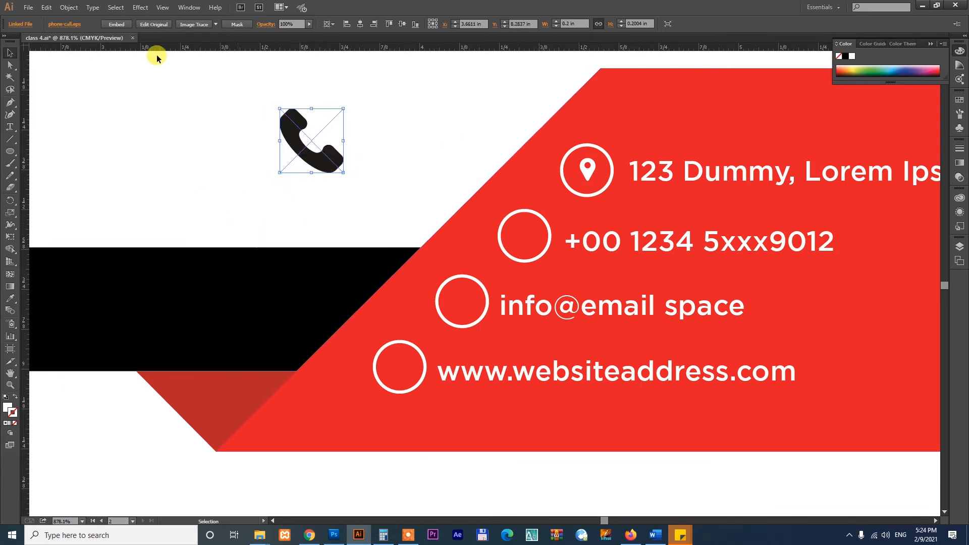
pyautogui.click(116, 24)
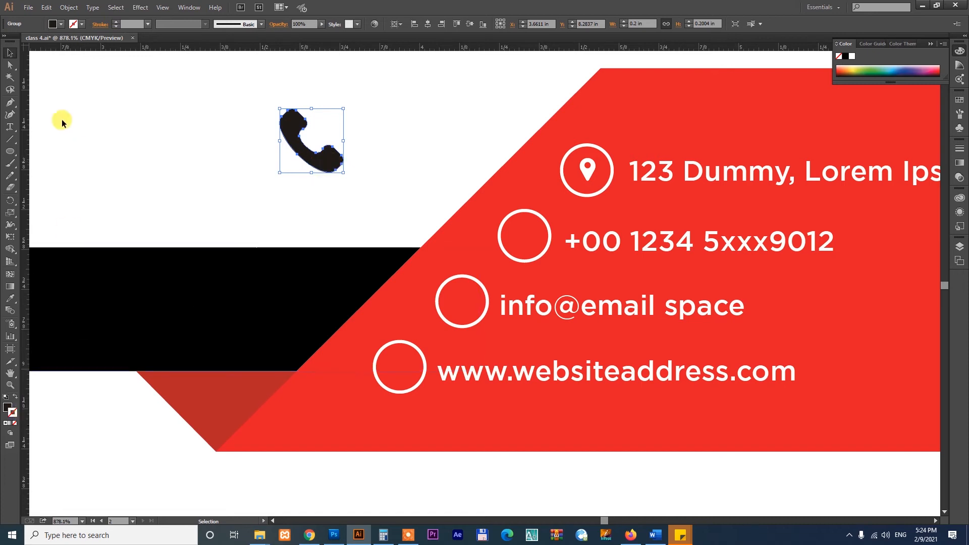
# Step: Fill the embedded phone icon with the White swatch
pyautogui.click(60, 24)
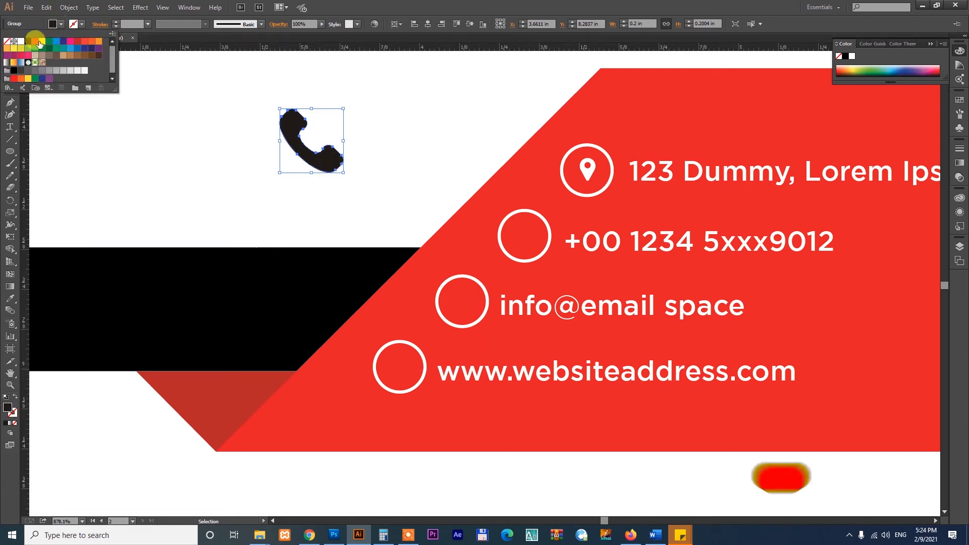
pyautogui.click(41, 42)
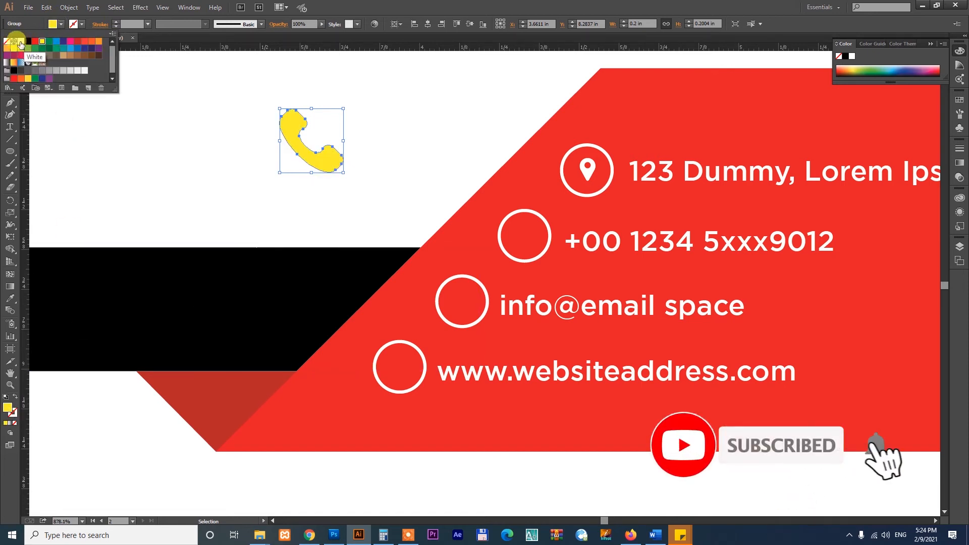
pyautogui.click(21, 42)
pyautogui.click(327, 161)
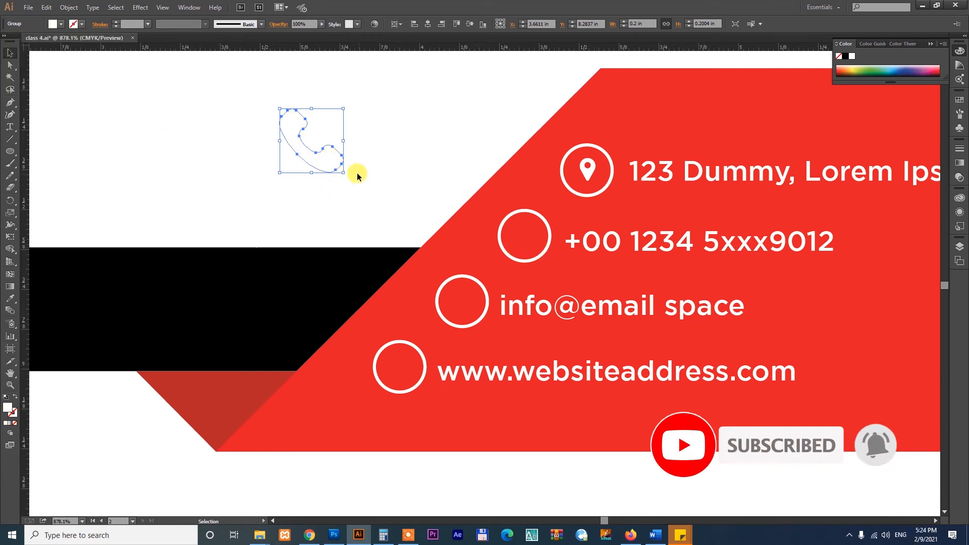
# Step: Move the white phone icon to the centre of the phone line's circle and scale it down to about 0.064 in wide
pyautogui.moveTo(337, 159); pyautogui.dragTo(553, 243)
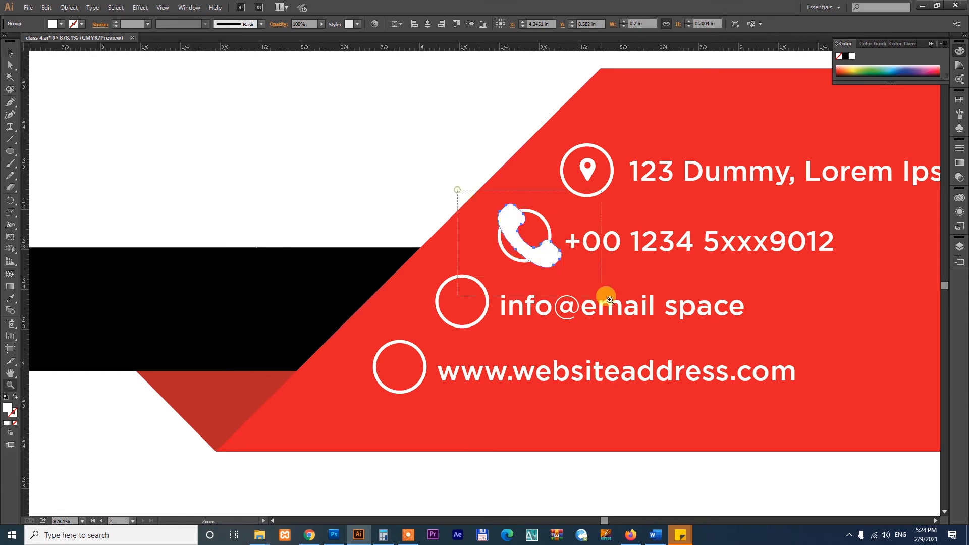
pyautogui.scroll(5, 608, 296)
pyautogui.moveTo(607, 375); pyautogui.dragTo(491, 262)
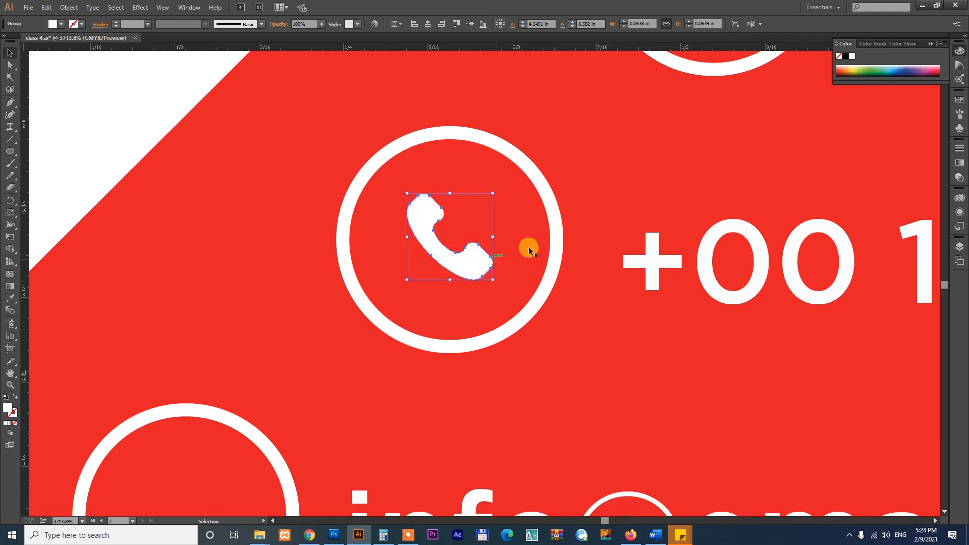
pyautogui.hotkey('ctrl', '-')
pyautogui.hotkey('ctrl', '-')
pyautogui.hotkey('ctrl', '-')
pyautogui.hotkey('ctrl', '-')
pyautogui.hotkey('ctrl', '-')
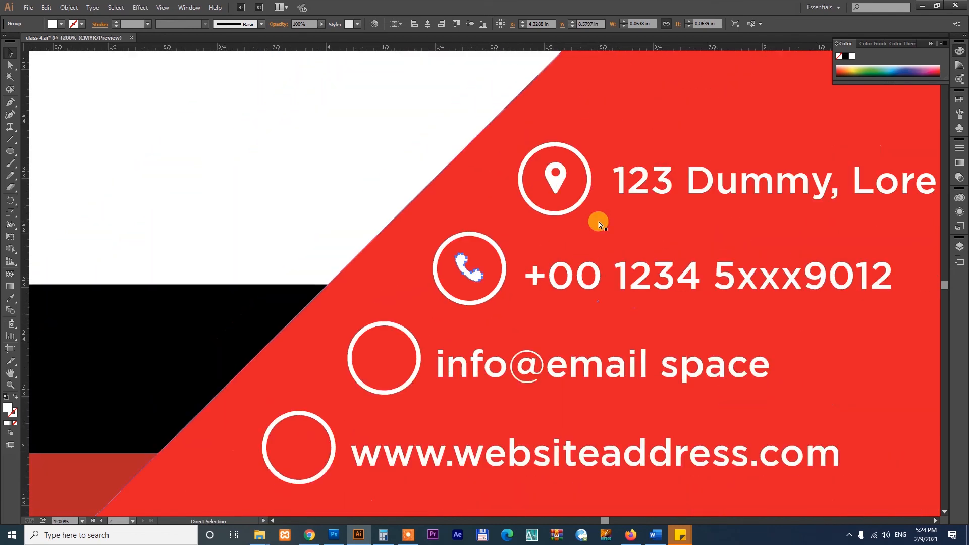
pyautogui.scroll(-2, 579, 305)
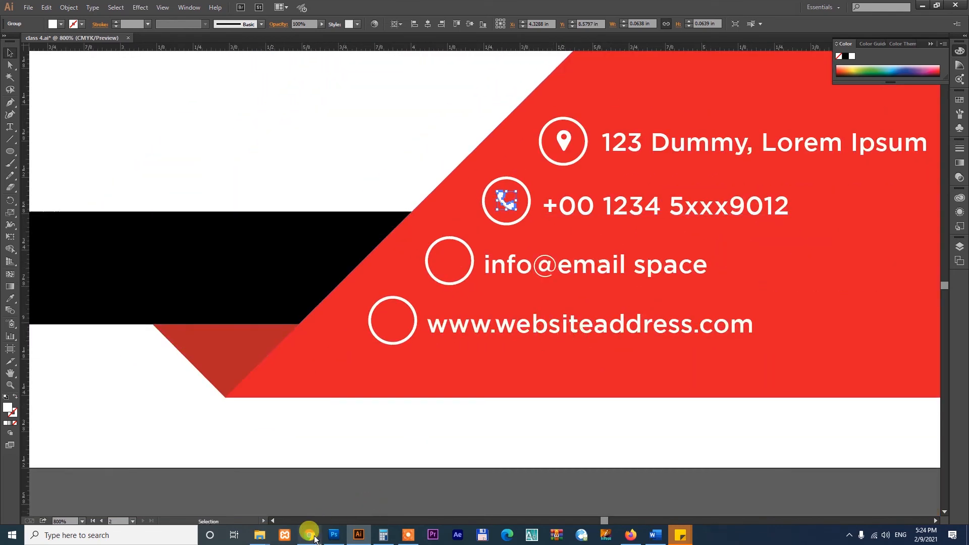
# Step: Switch back to Flaticon in Chrome, close the phone icon's details and search the icons for "email"
pyautogui.click(309, 534)
pyautogui.click(853, 72)
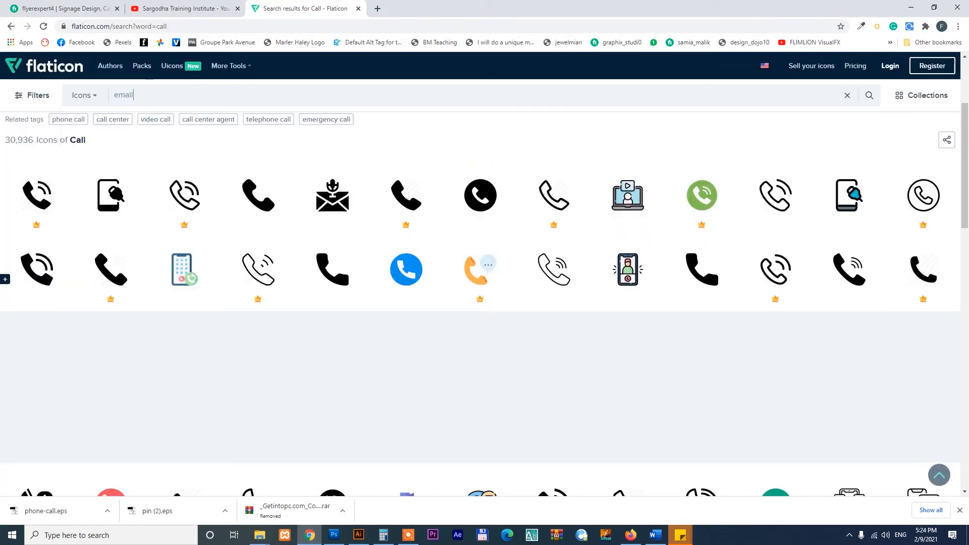
pyautogui.press('Return')
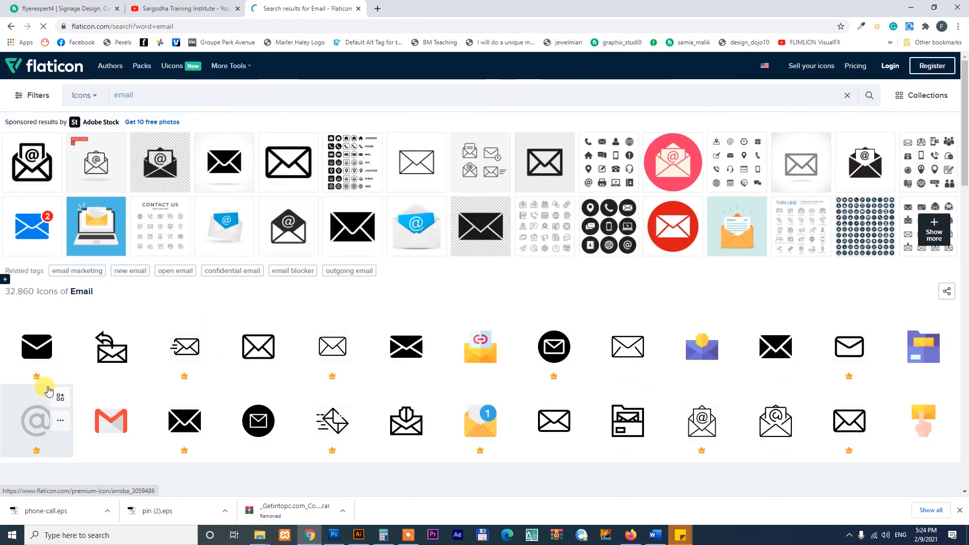
# Step: Open the solid black envelope icon, download it as EPS and show the downloaded file in its folder
pyautogui.click(407, 350)
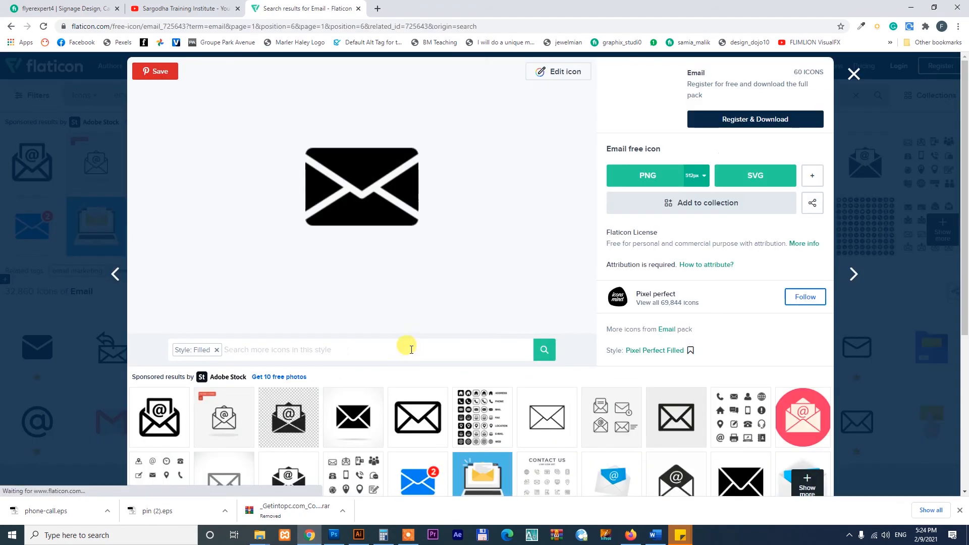
pyautogui.click(812, 174)
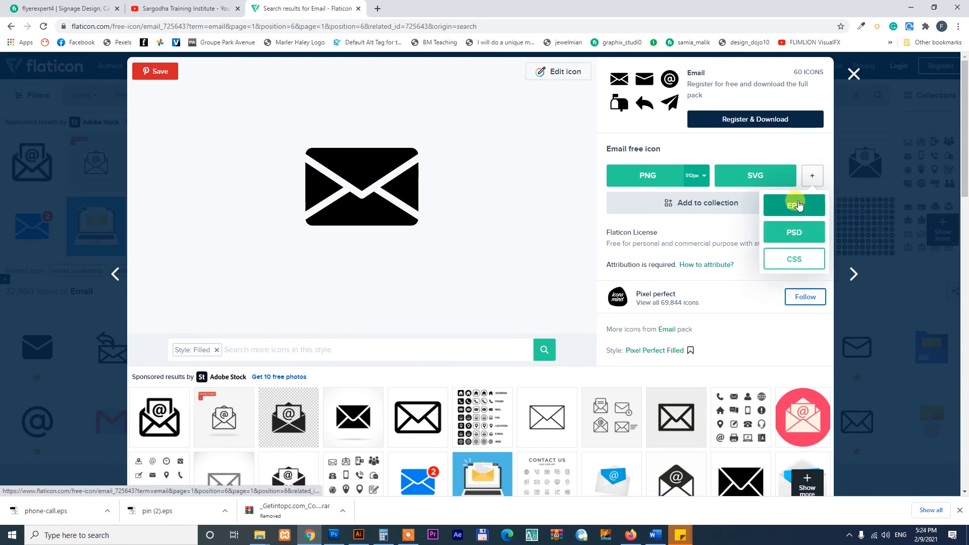
pyautogui.click(800, 201)
pyautogui.click(617, 236)
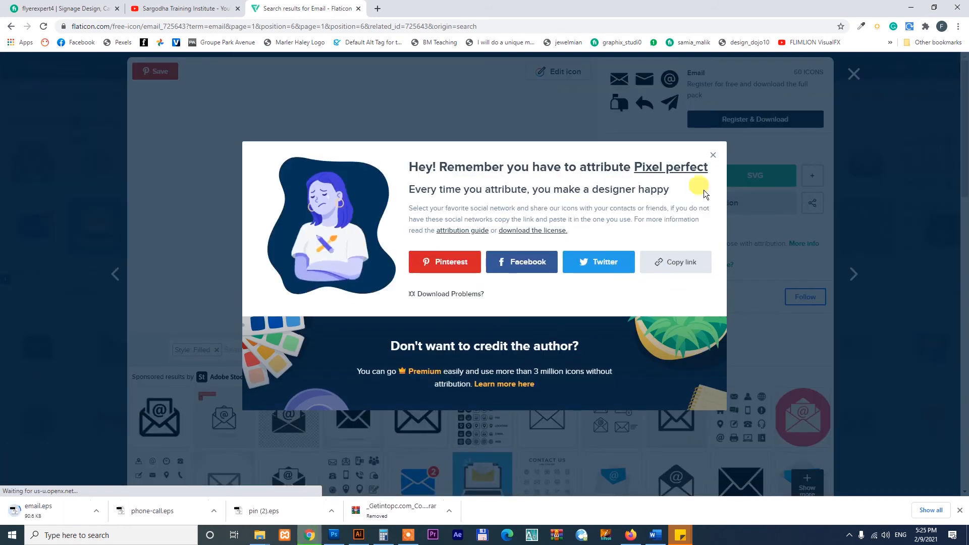
pyautogui.click(713, 155)
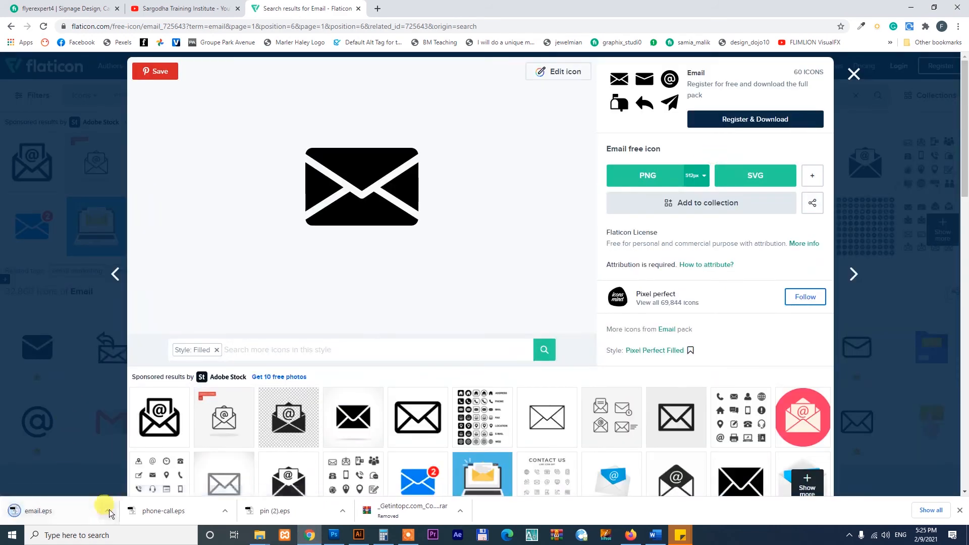
pyautogui.click(107, 511)
pyautogui.click(132, 477)
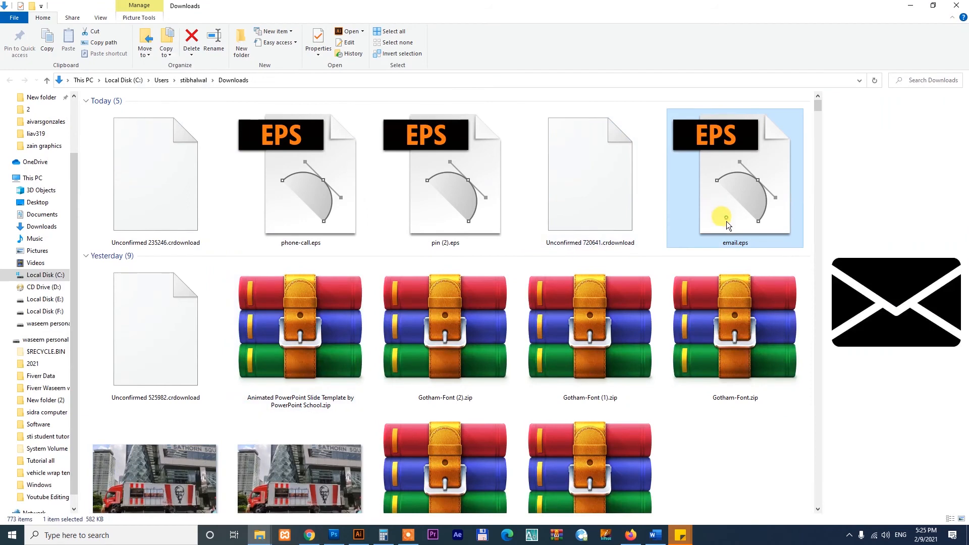
# Step: Place email.eps in the Illustrator card document, scale it proportionally to 0.2 in wide and embed it
pyautogui.moveTo(727, 221); pyautogui.dragTo(345, 298)
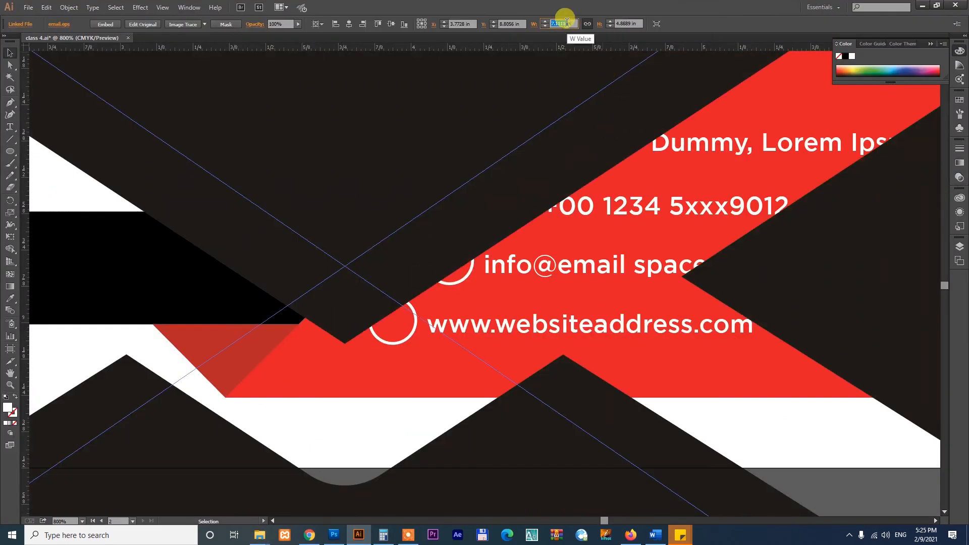
pyautogui.write('.2')
pyautogui.press('Return')
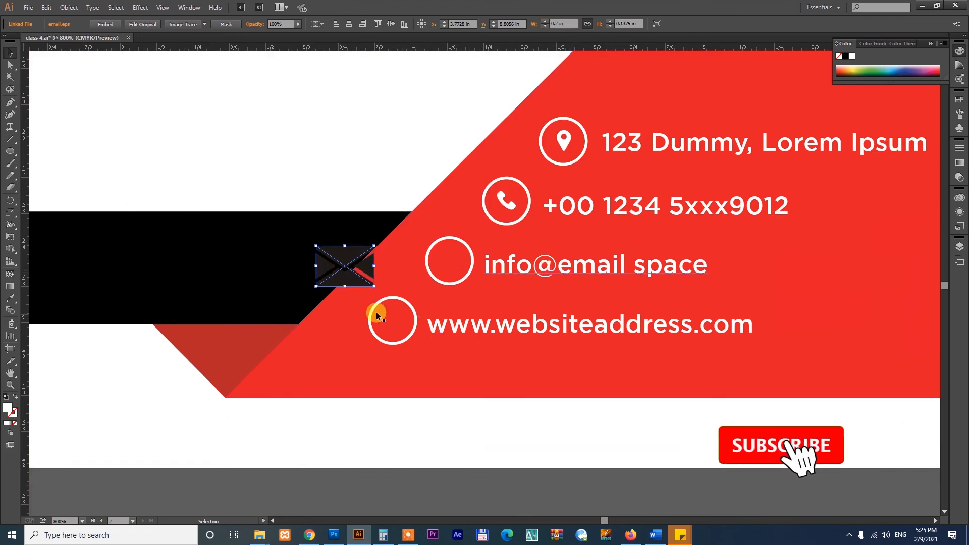
pyautogui.press('z')
pyautogui.moveTo(275, 213); pyautogui.dragTo(573, 342)
pyautogui.press('v')
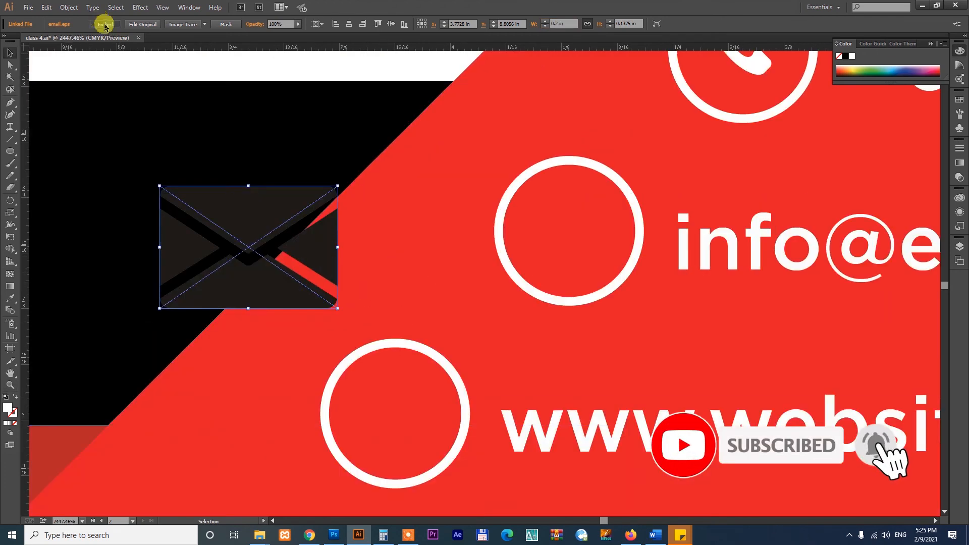
pyautogui.click(105, 24)
# Step: Fit the envelope icon inside the email line's circle at about 0.08 in wide and fill it white
pyautogui.moveTo(253, 225); pyautogui.dragTo(573, 207)
pyautogui.moveTo(658, 297); pyautogui.dragTo(606, 255)
pyautogui.click(852, 57)
pyautogui.scroll(-3, 571, 307)
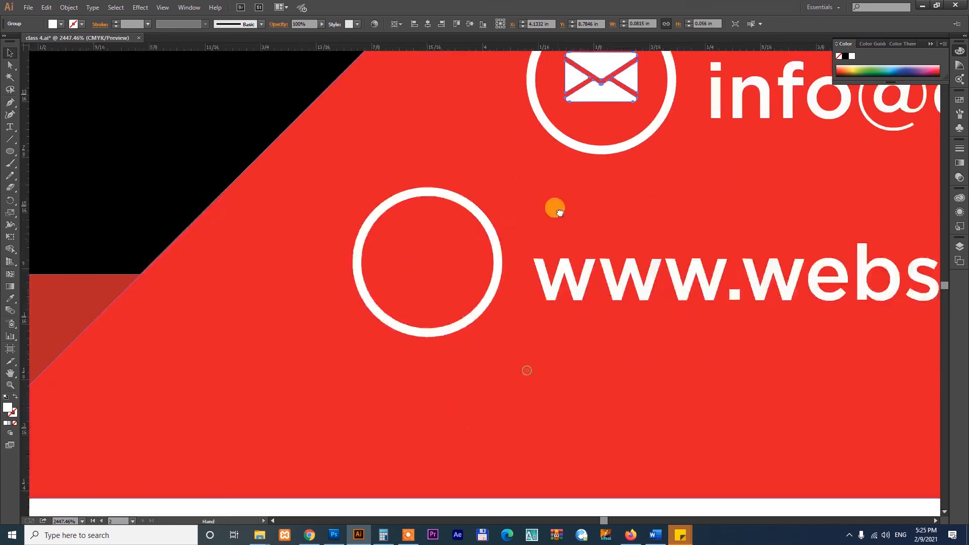
# Step: Switch back to Flaticon in Chrome, close the email icon's details and search the icons for "website"
pyautogui.click(309, 536)
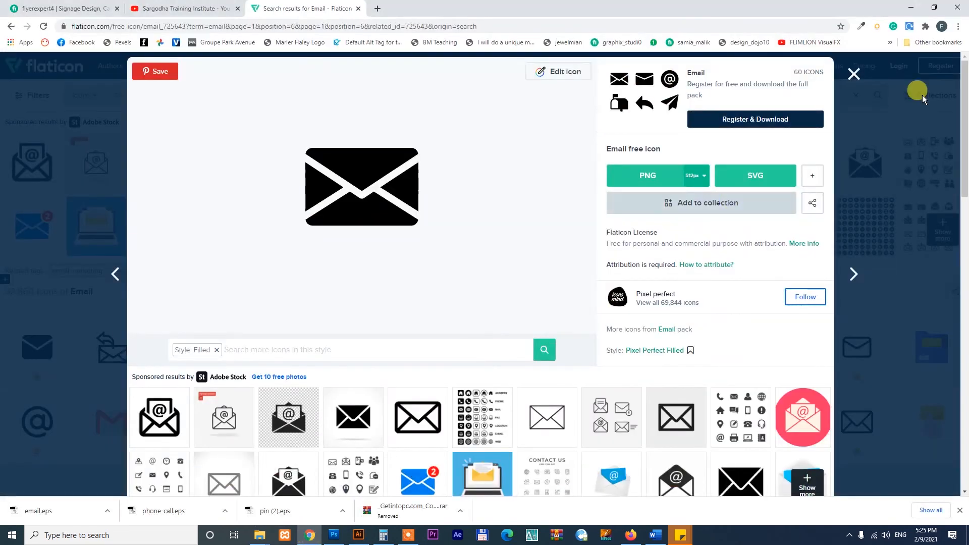
pyautogui.click(851, 73)
pyautogui.click(243, 95)
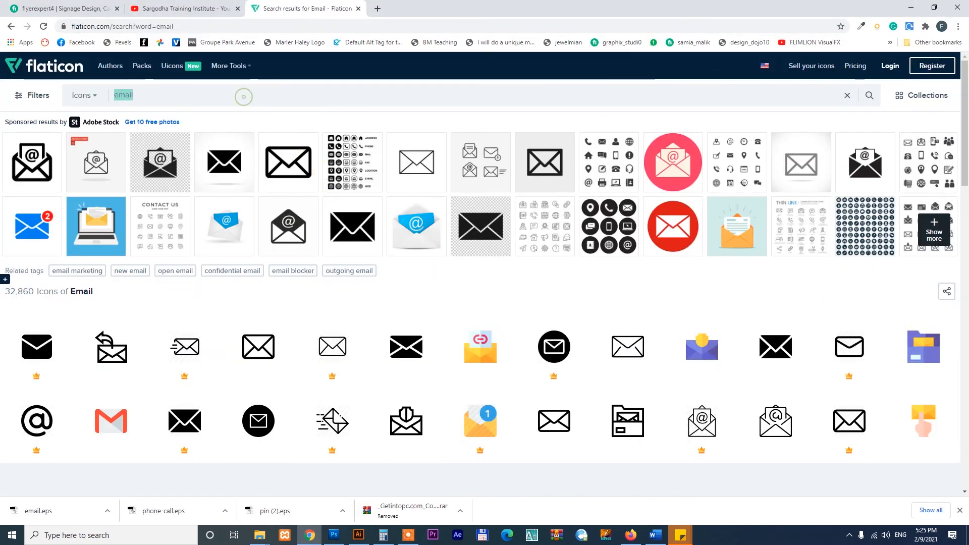
pyautogui.write('website')
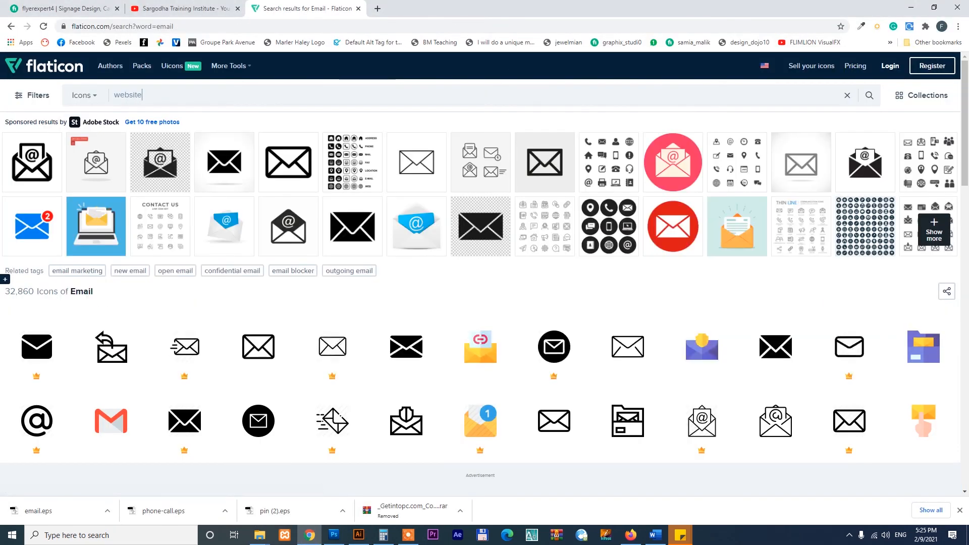
pyautogui.press('Return')
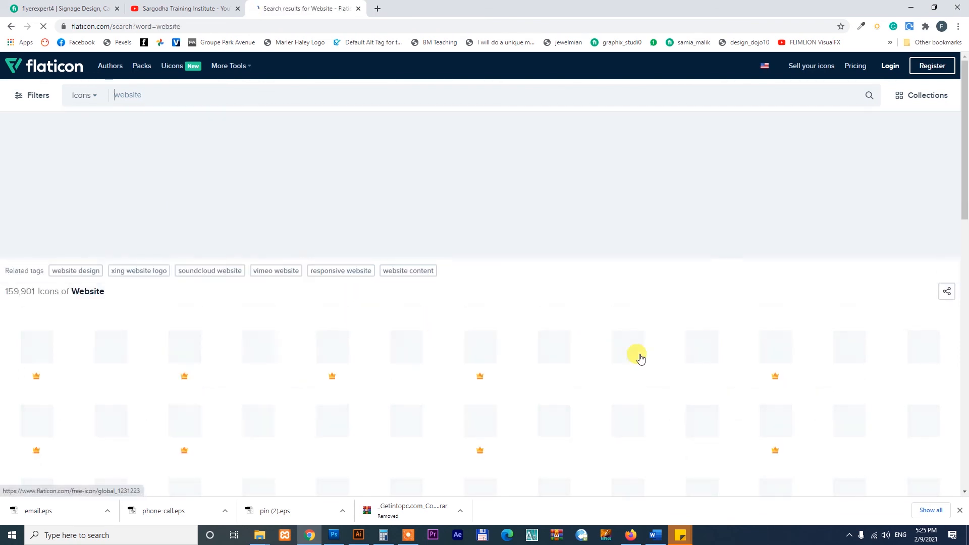
# Step: Open the solid black globe icon, download it as EPS and show the downloaded file in its folder
pyautogui.scroll(-3, 638, 357)
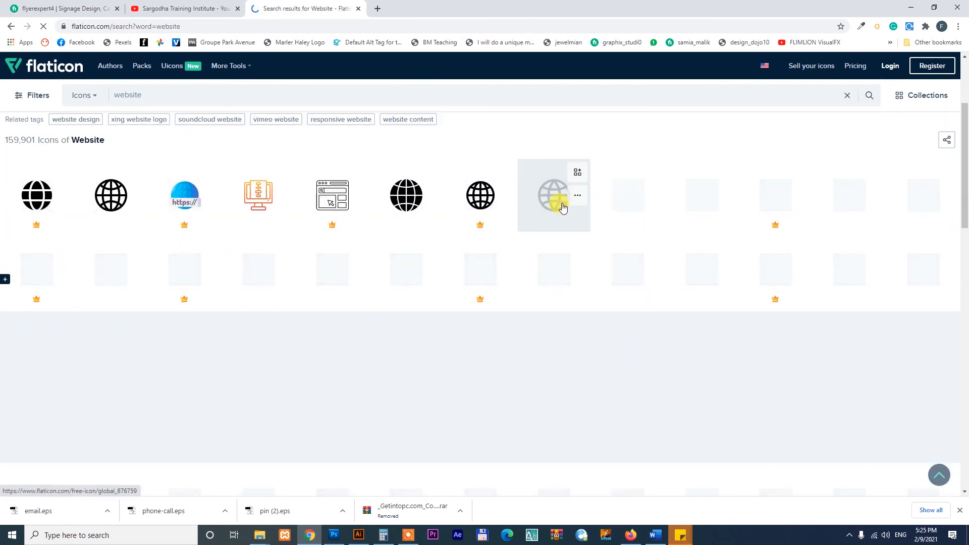
pyautogui.click(412, 203)
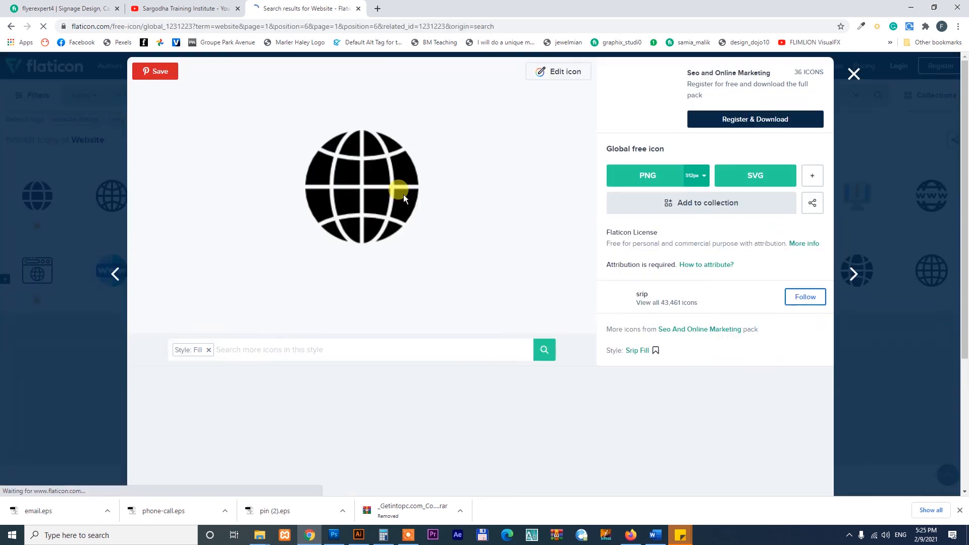
pyautogui.click(813, 175)
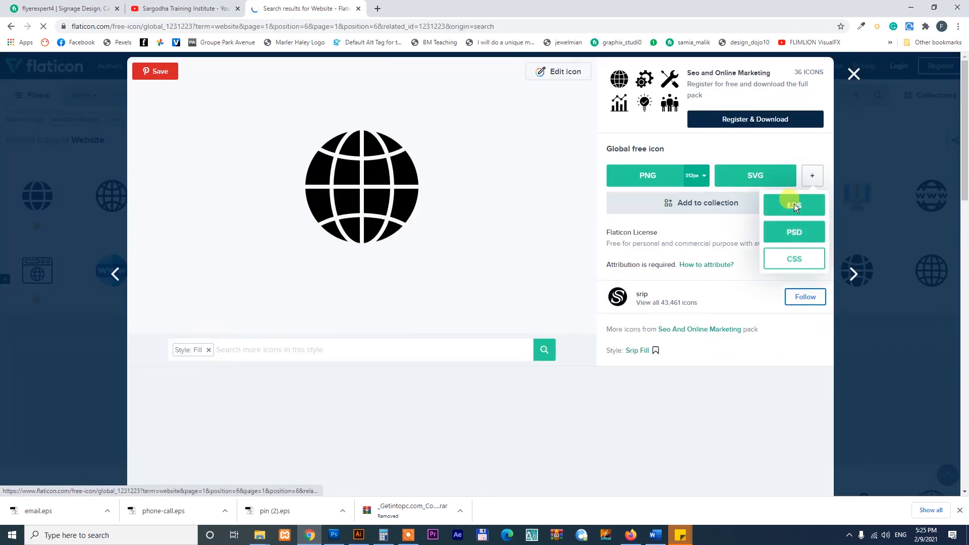
pyautogui.click(794, 204)
pyautogui.click(604, 261)
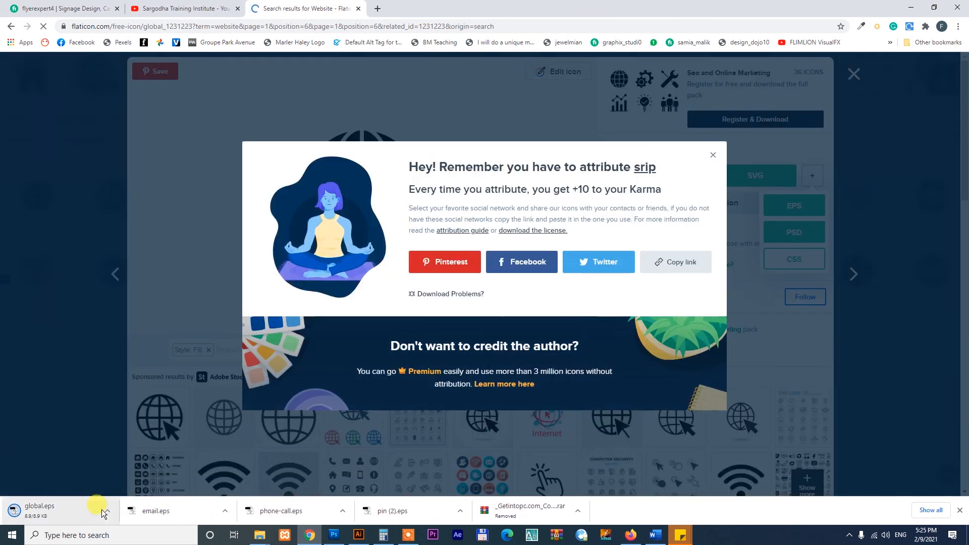
pyautogui.click(102, 510)
pyautogui.click(116, 475)
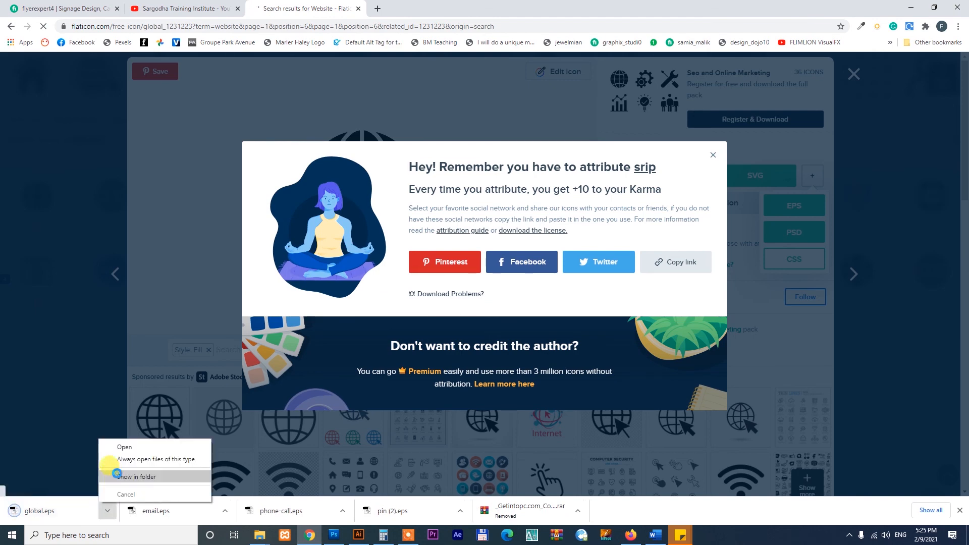
# Step: Place global.eps in the Illustrator card document at 0.2 in wide, scale it down to about 0.096 in inside the website line's circle and embed it
pyautogui.moveTo(170, 356); pyautogui.dragTo(365, 399)
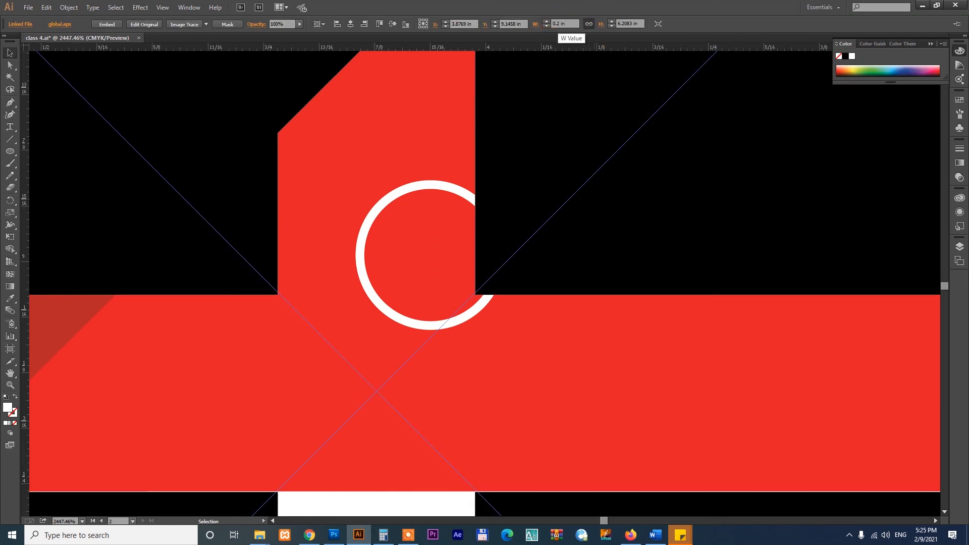
pyautogui.press('Return')
pyautogui.moveTo(449, 358); pyautogui.dragTo(505, 218)
pyautogui.moveTo(520, 166); pyautogui.dragTo(475, 211)
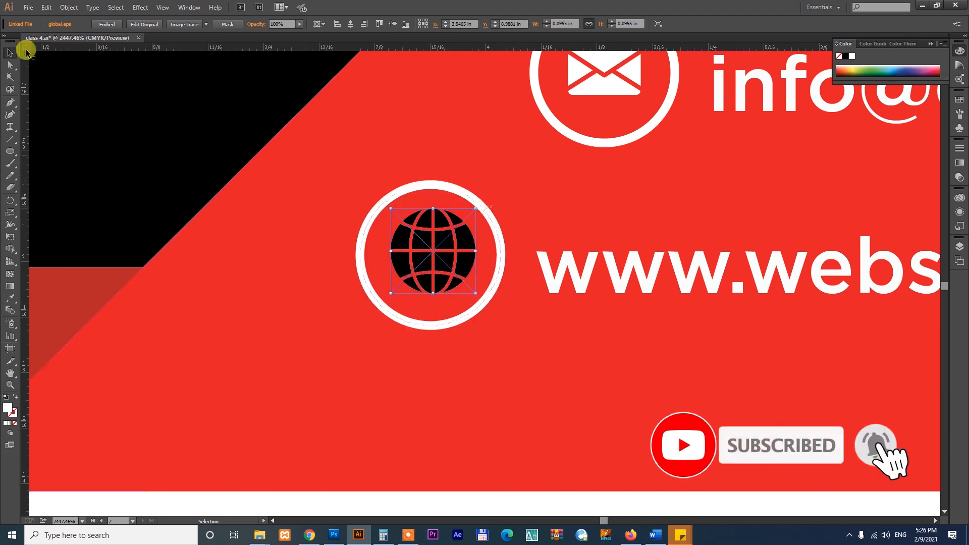
pyautogui.click(107, 24)
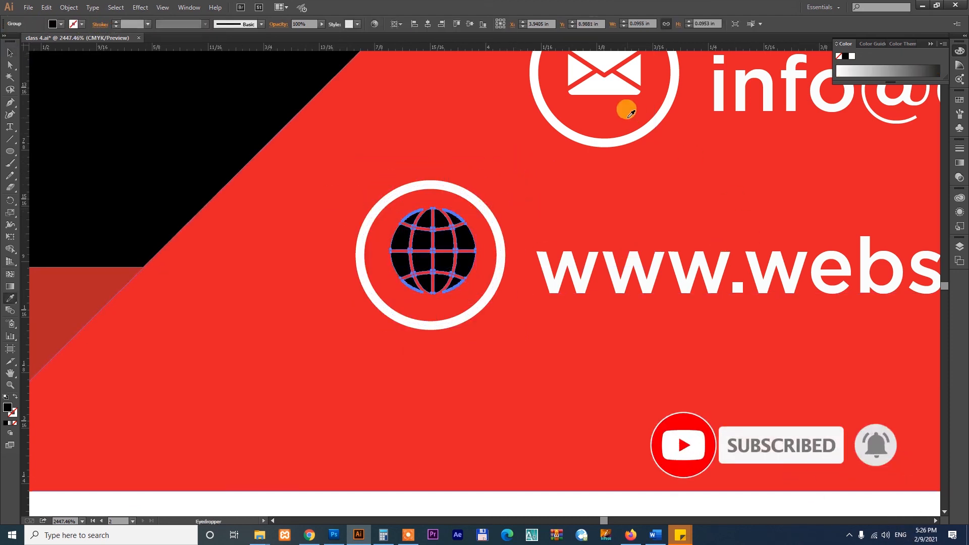
# Step: Fill the globe icon with the White swatch and centre it in the website line's circle
pyautogui.click(10, 299)
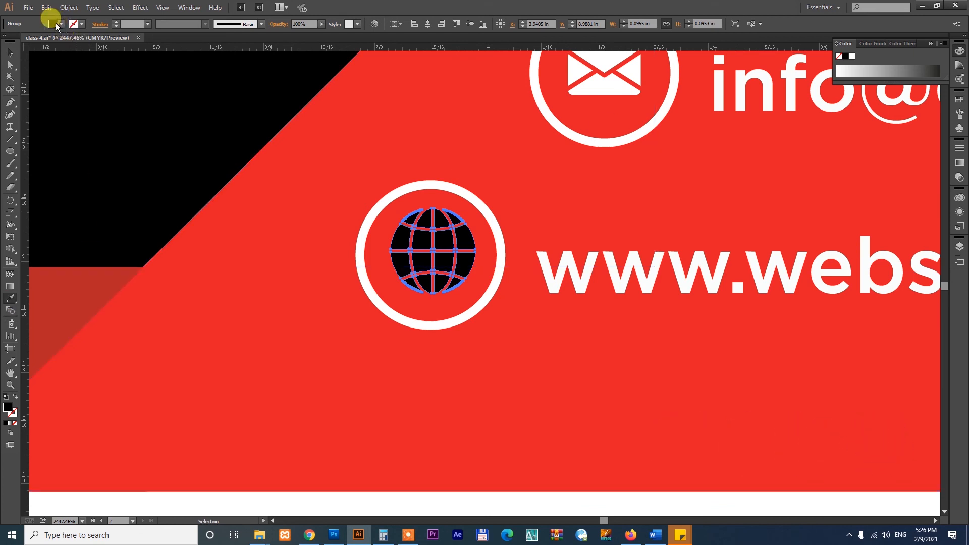
pyautogui.click(61, 24)
pyautogui.click(22, 42)
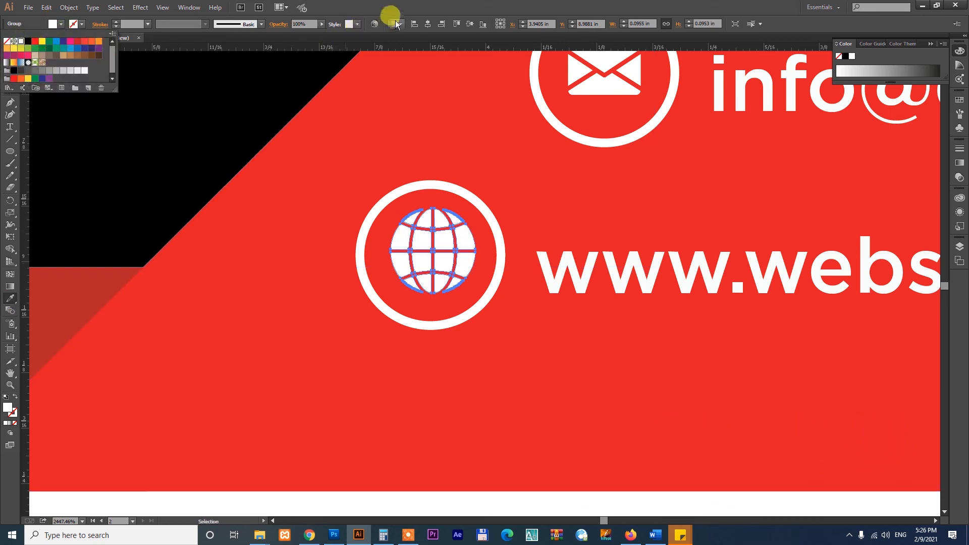
pyautogui.click(10, 55)
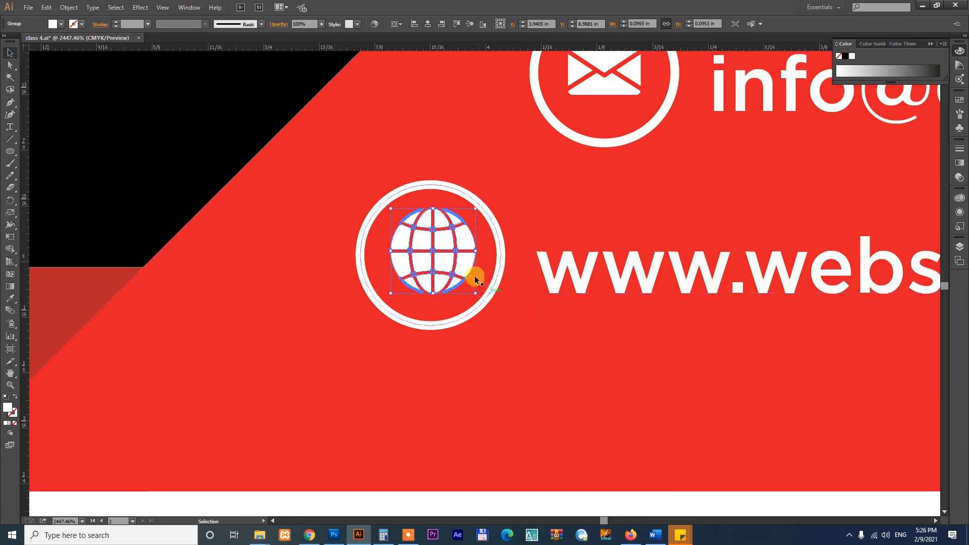
pyautogui.moveTo(465, 263); pyautogui.dragTo(463, 268)
pyautogui.press('a')
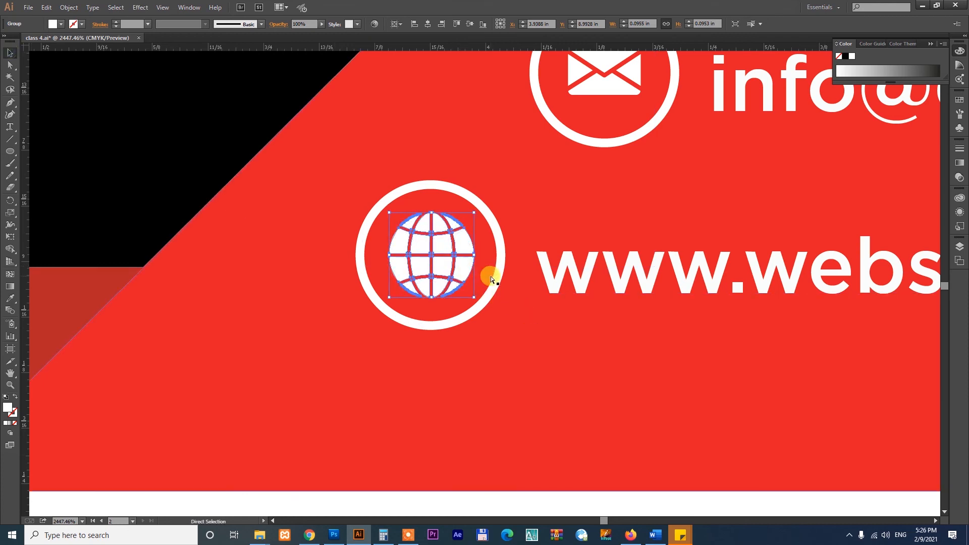
# Step: Deselect the globe icon and review the four contact lines with their icons on the card's back
pyautogui.hotkey('ctrl', '-')
pyautogui.hotkey('ctrl', '-')
pyautogui.hotkey('ctrl', '-')
pyautogui.hotkey('ctrl', '-')
pyautogui.hotkey('ctrl', '-')
pyautogui.hotkey('ctrl', '-')
pyautogui.press('v')
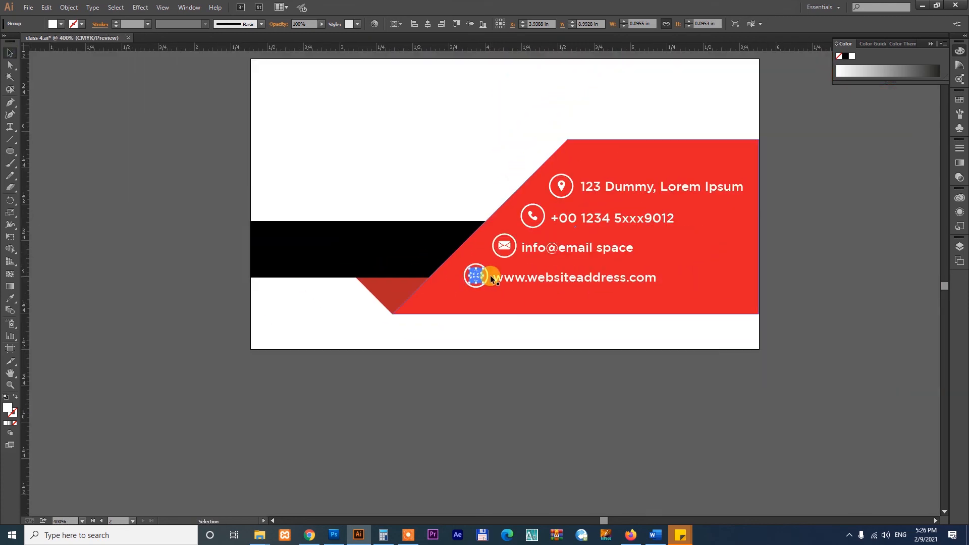
pyautogui.moveTo(638, 260); pyautogui.dragTo(574, 347)
pyautogui.click(735, 326)
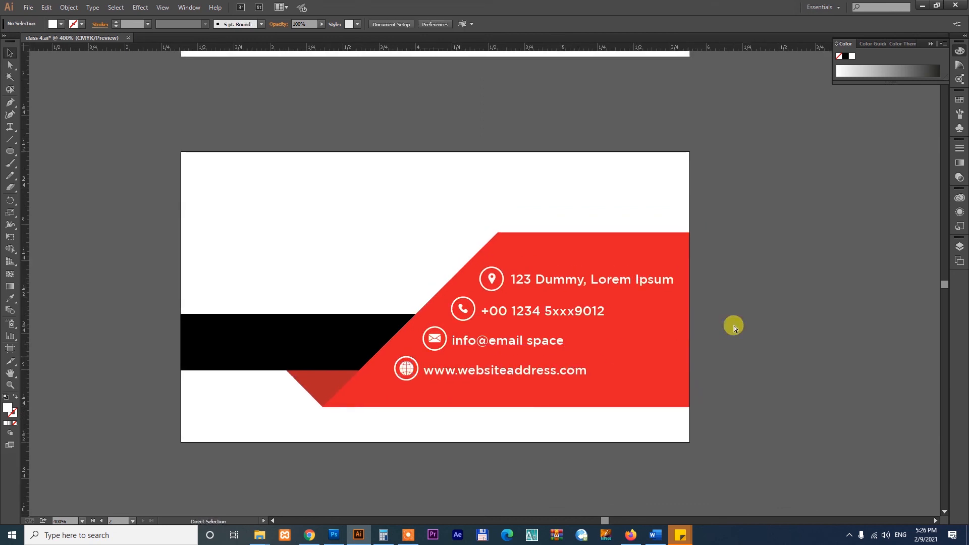
# Step: Examine the reference card's back up close and compare its elements with the recreated card
pyautogui.hotkey('ctrl', '-')
pyautogui.hotkey('ctrl', '-')
pyautogui.moveTo(734, 326); pyautogui.dragTo(367, 362)
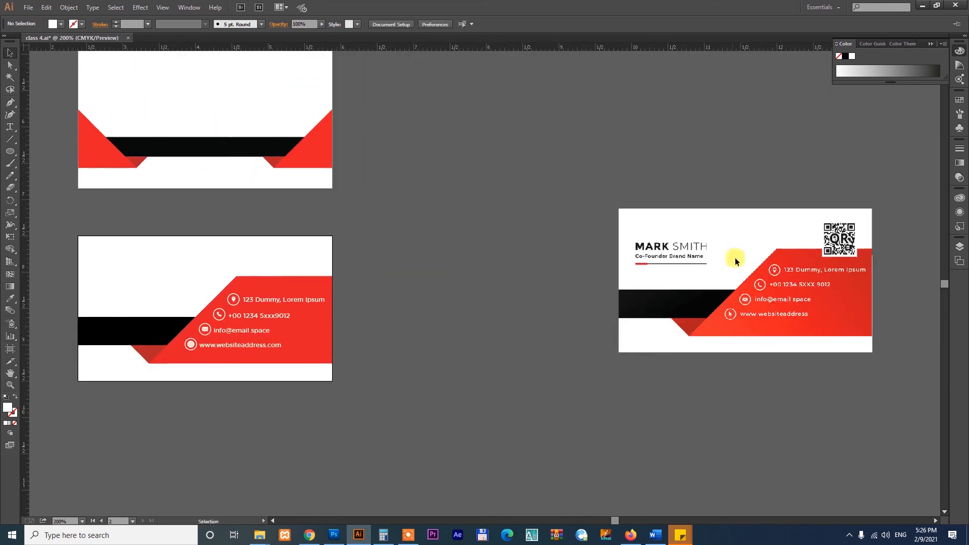
pyautogui.press('z')
pyautogui.moveTo(616, 196); pyautogui.dragTo(925, 396)
pyautogui.moveTo(619, 295); pyautogui.dragTo(733, 329)
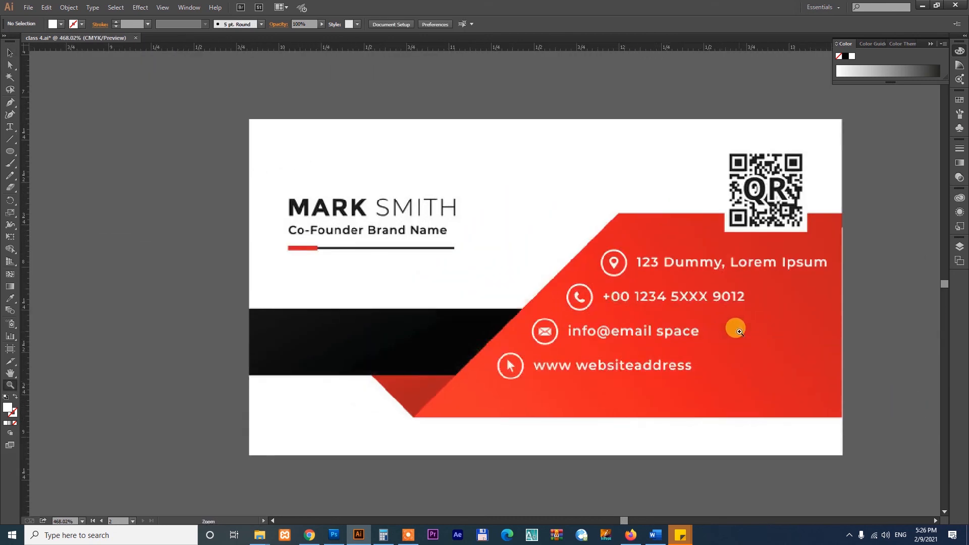
pyautogui.press('v')
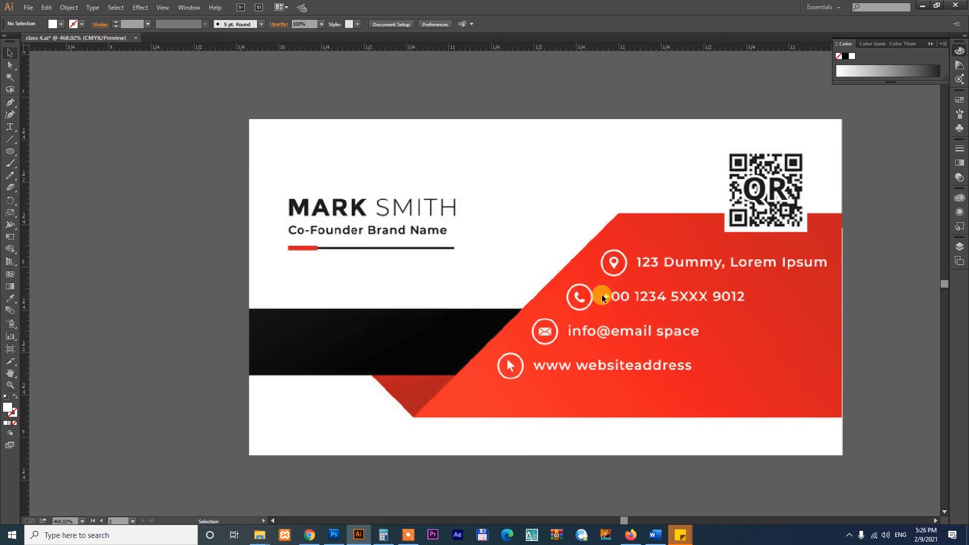
pyautogui.hotkey('ctrl', '-')
pyautogui.hotkey('ctrl', '-')
pyautogui.hotkey('ctrl', '-')
pyautogui.hotkey('ctrl', '-')
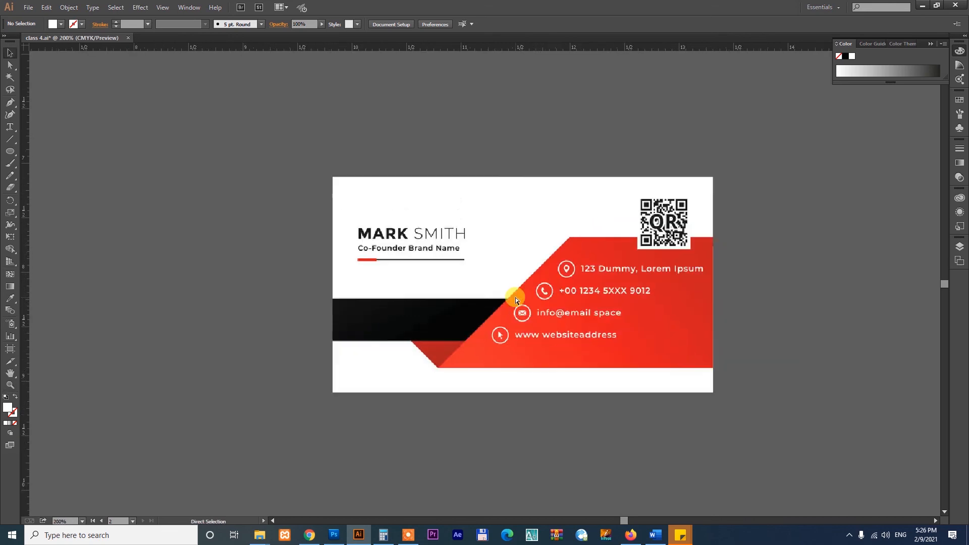
pyautogui.moveTo(398, 307); pyautogui.dragTo(744, 306)
pyautogui.press('z')
pyautogui.moveTo(301, 197); pyautogui.dragTo(645, 368)
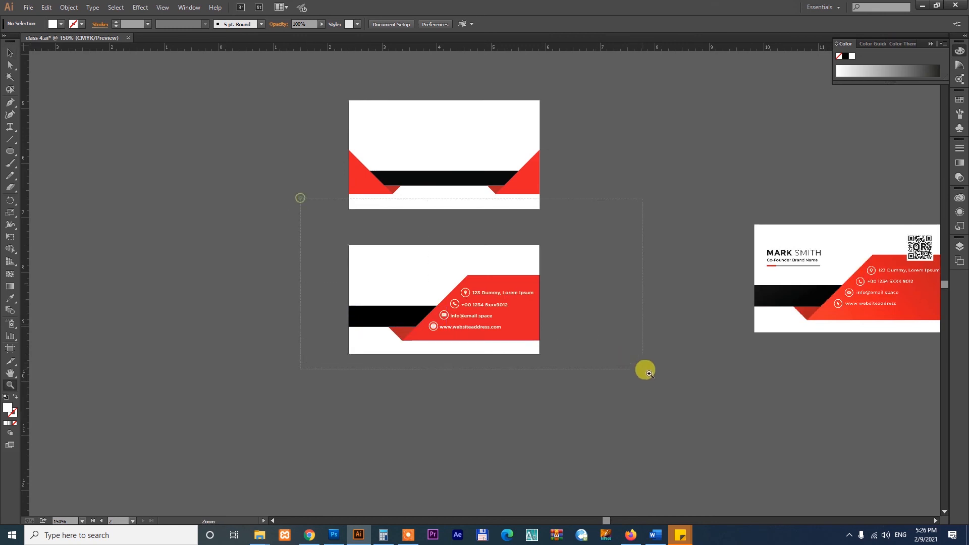
pyautogui.press('v')
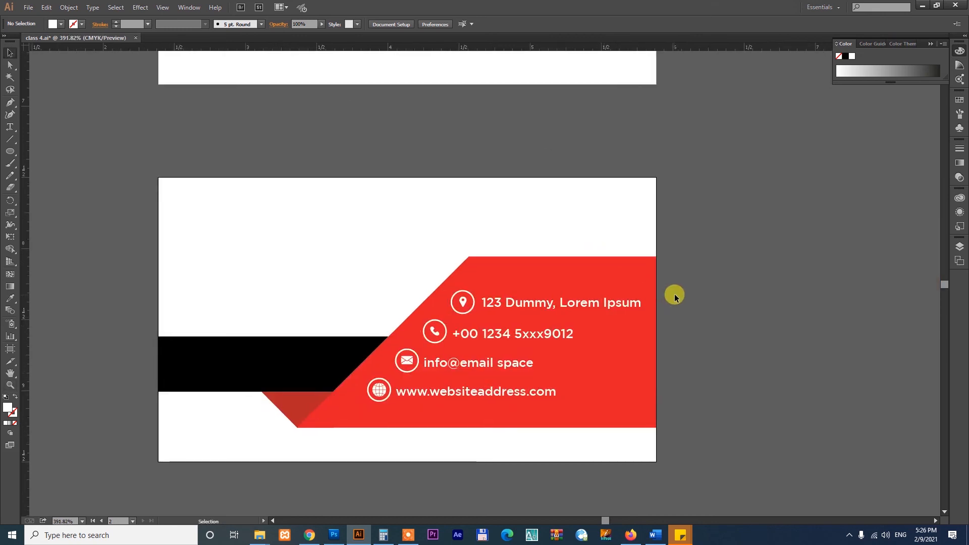
# Step: Switch to Chrome and show the Sargodha Training Institute channel page on YouTube
pyautogui.click(310, 534)
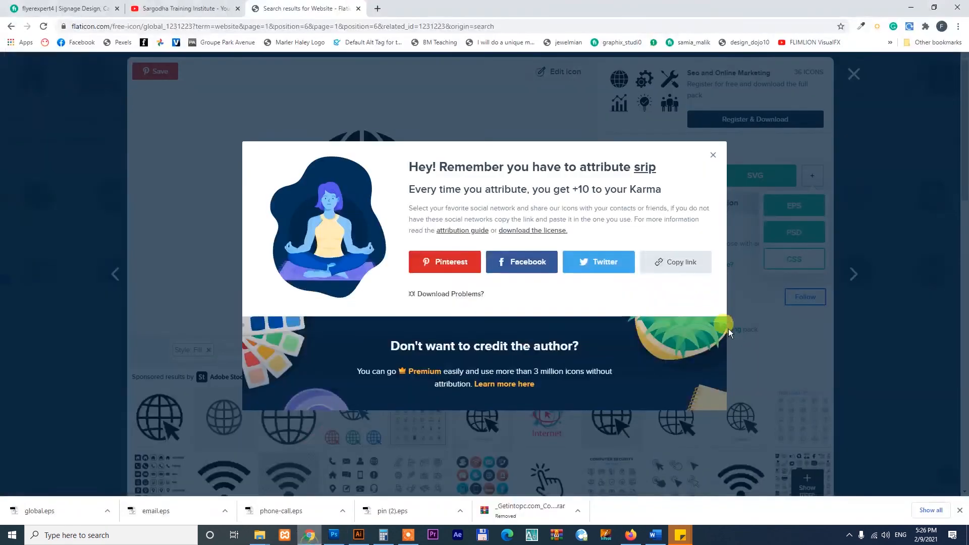
pyautogui.click(178, 10)
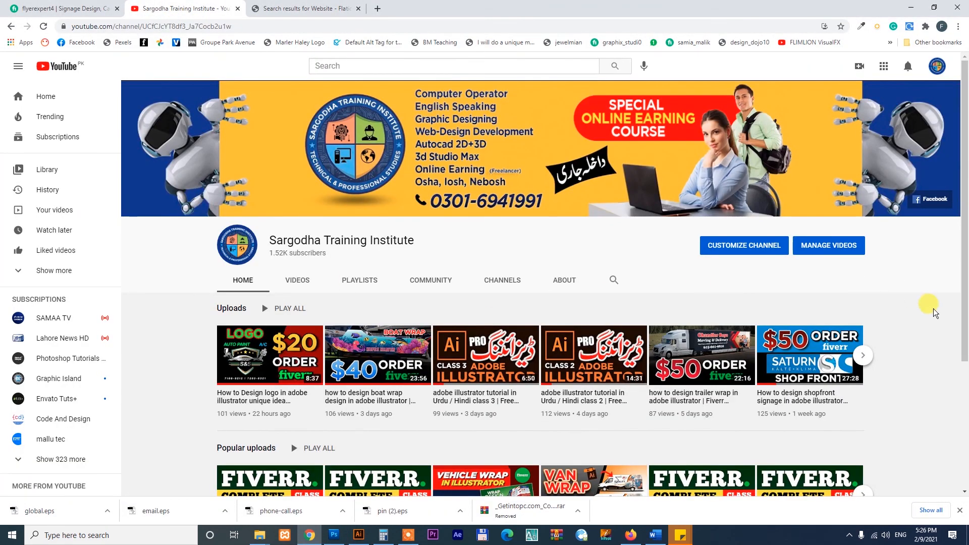